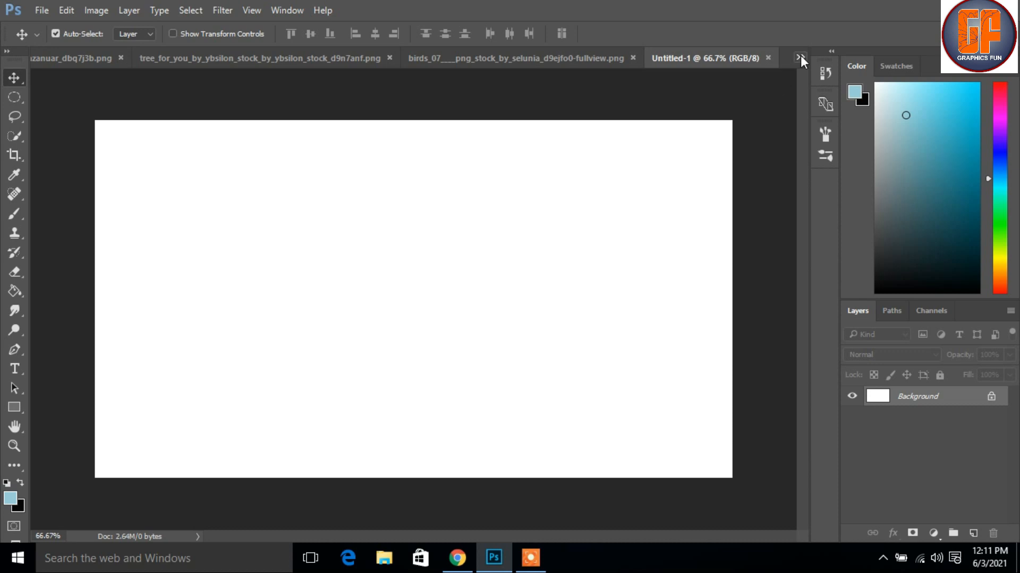
Copy the selected hill and tree trunk from runnin_up_that_hills_by_feainne_stock_d5ton0a.jpg into Untitled-1 and minimize the source image.
left_click(742, 62)
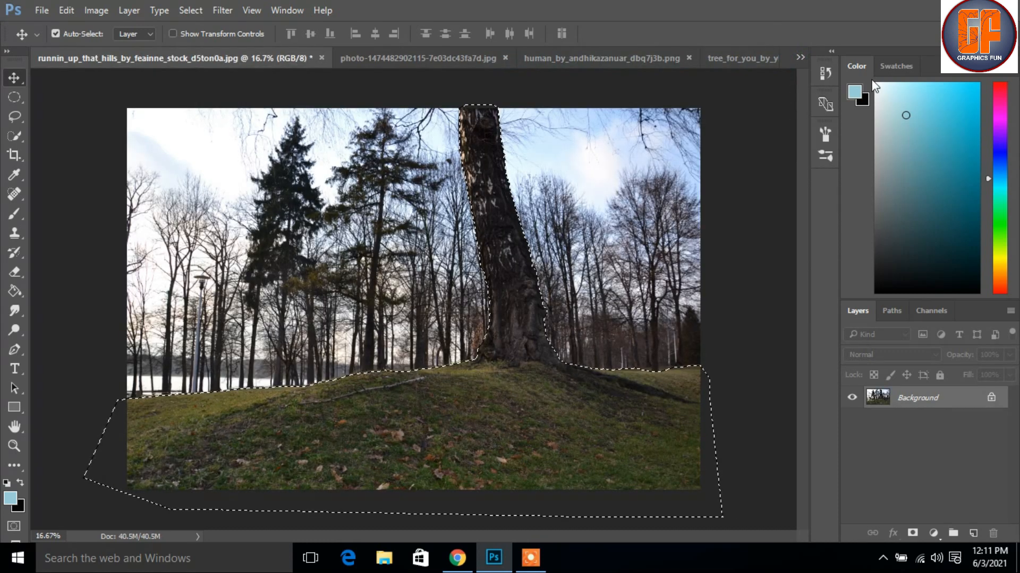
left_click_drag(254, 58, 637, 109)
left_click_drag(767, 433, 193, 356)
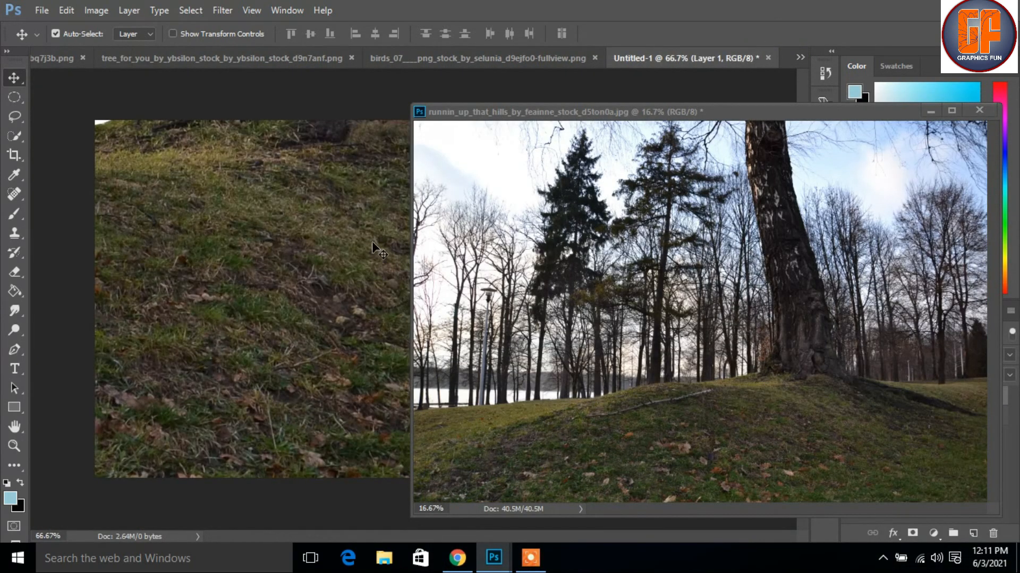
left_click(930, 110)
Scale the hill and trunk layer down to about 21.3% within the canvas and flip it horizontally.
left_click_drag(534, 212, 476, 374)
key("ctrl")
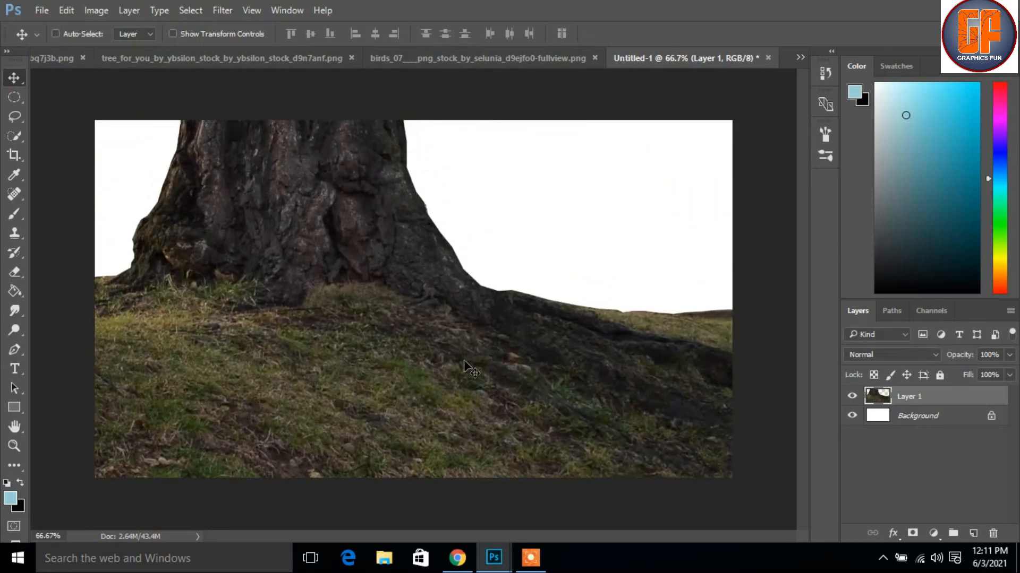
key("ctrl+t")
left_click_drag(329, 244, 480, 208)
left_click_drag(380, 304, 596, 264)
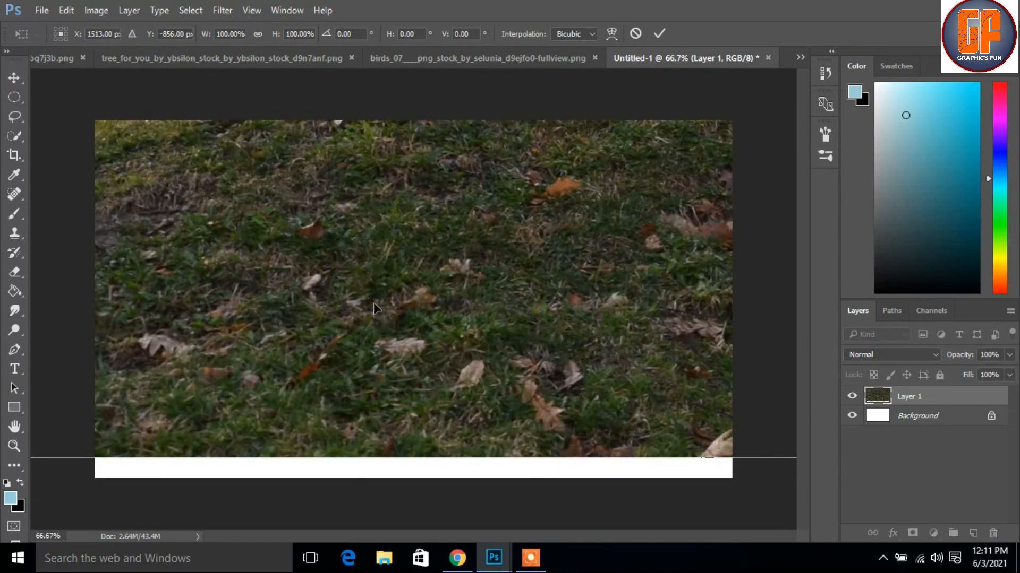
left_click_drag(357, 365, 223, 380)
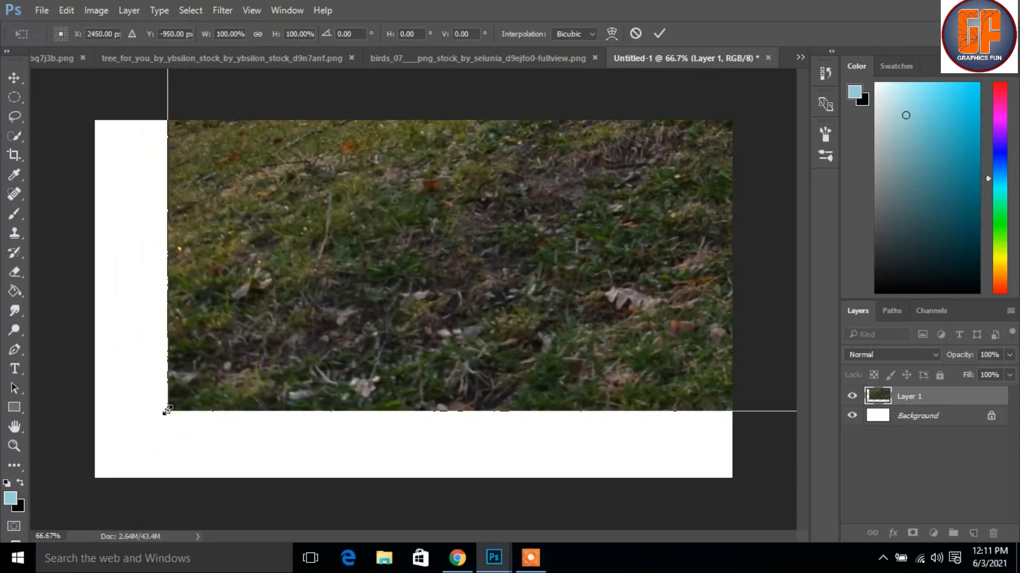
left_click_drag(168, 409, 375, 308)
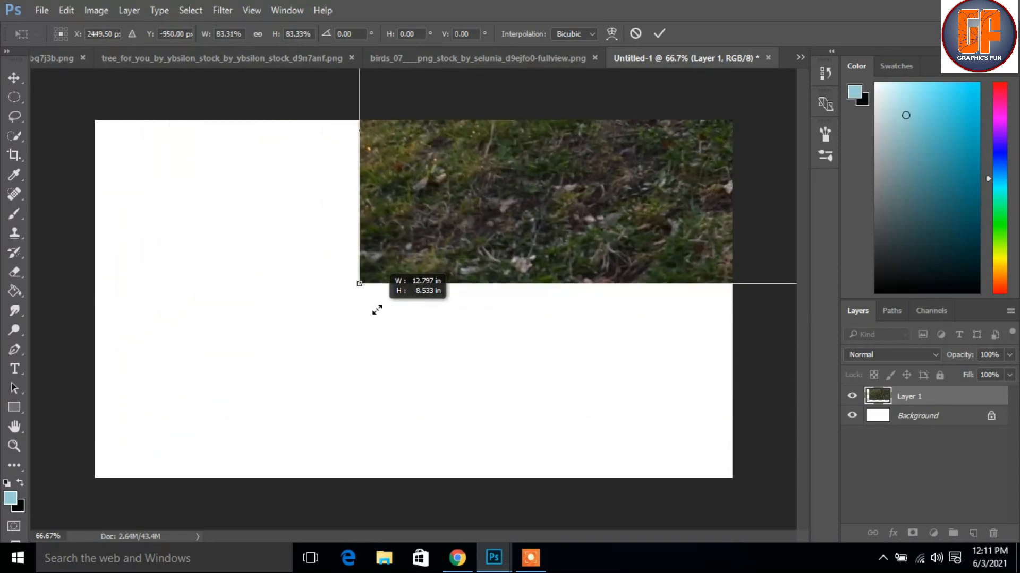
left_click_drag(557, 213, 294, 399)
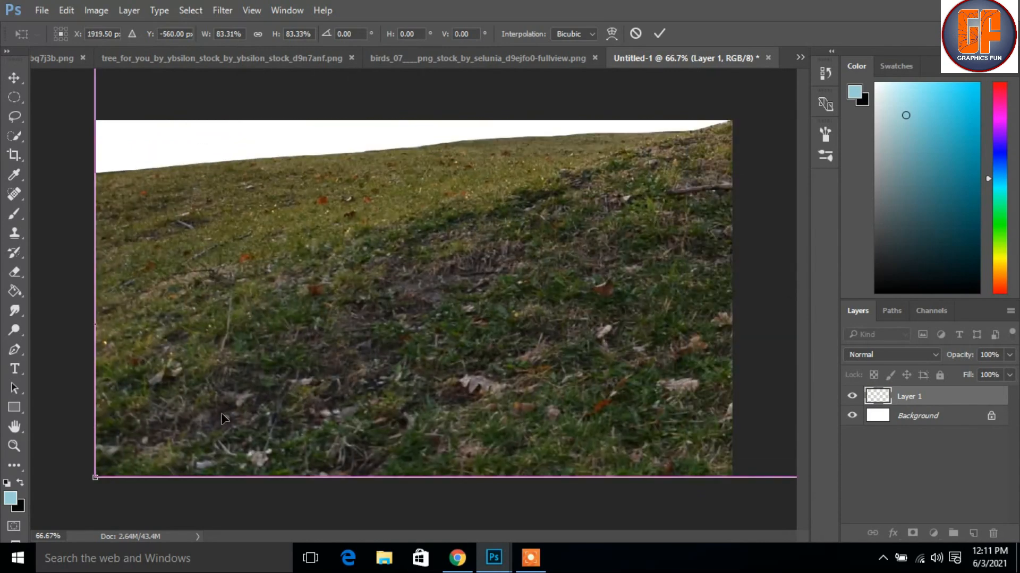
left_click_drag(94, 476, 288, 406)
right_click(288, 406)
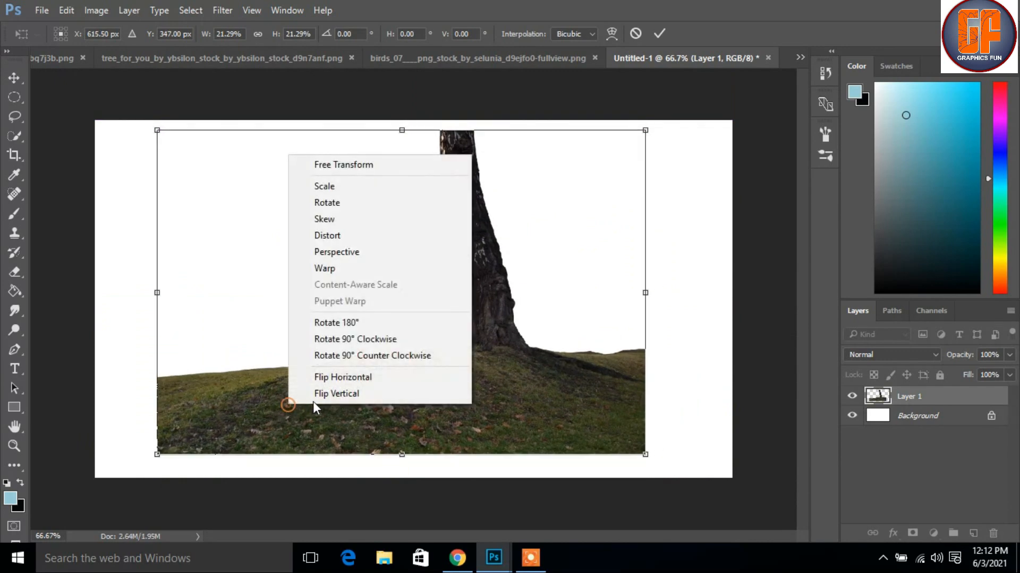
left_click(319, 378)
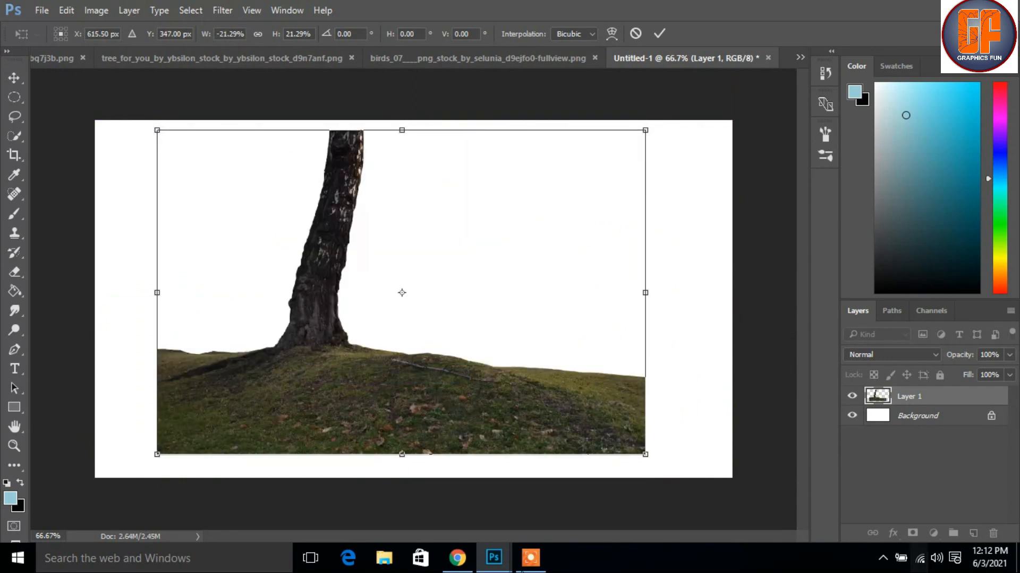
Enlarge the flipped hill layer to about 29.4% and place it along the canvas's lower edge with the trunk on the left.
left_click_drag(281, 398, 213, 436)
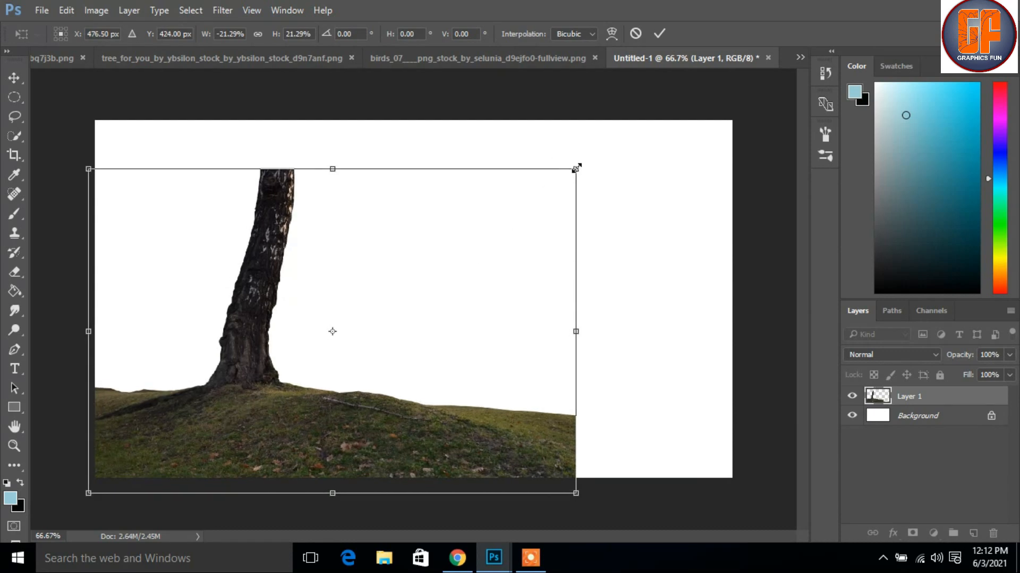
left_click_drag(582, 168, 642, 128)
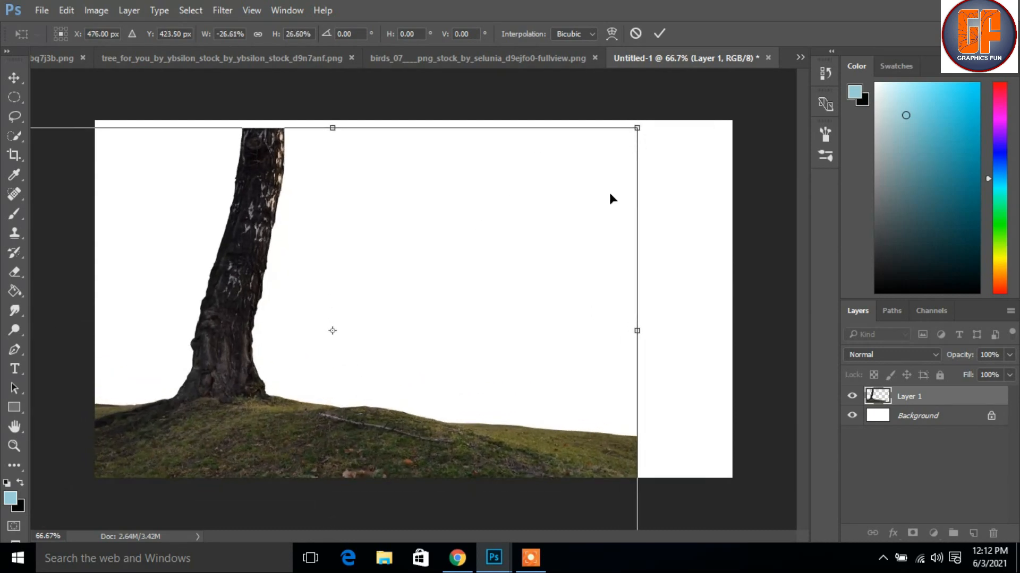
left_click_drag(548, 467, 609, 454)
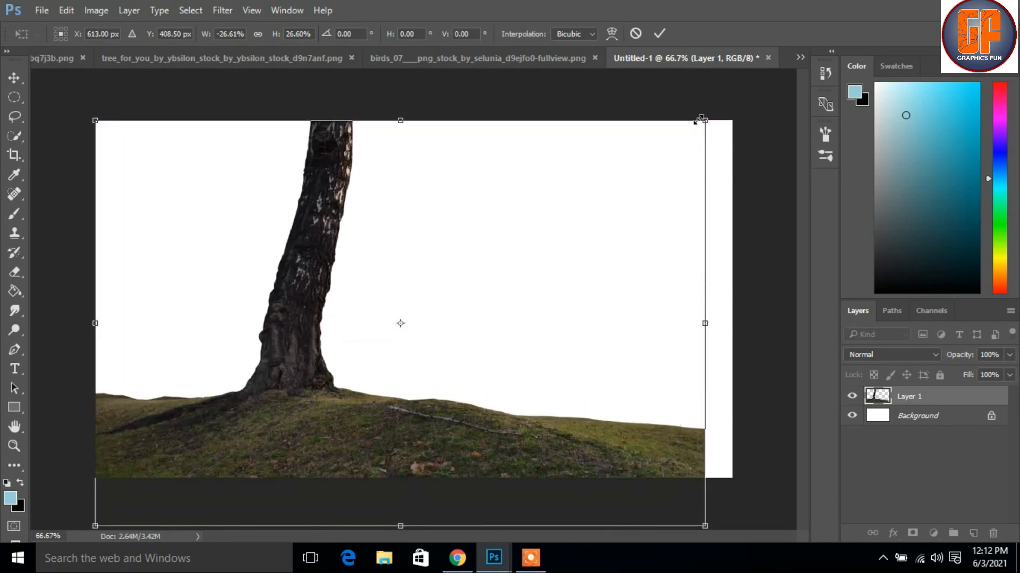
left_click_drag(716, 124, 752, 113)
left_click_drag(330, 300, 291, 321)
Rotate the hill layer to about -0.85° and stretch its width to about 31.3% so the ground spans the canvas.
left_click_drag(748, 105, 758, 70)
mouse_move(484, 342)
left_mouse_down()
mouse_move(494, 305)
mouse_move(492, 331)
left_mouse_up()
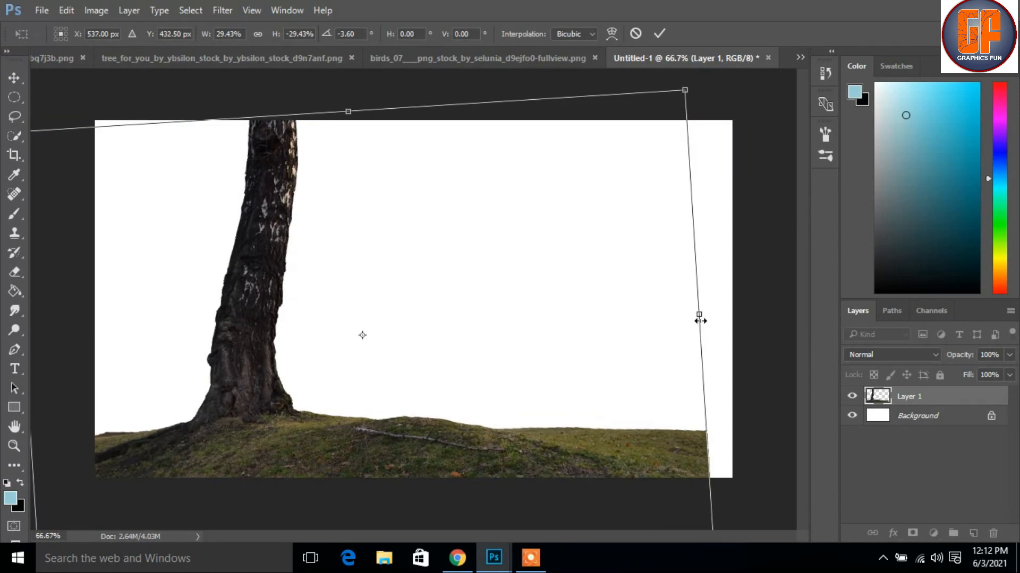
left_click_drag(702, 318, 742, 312)
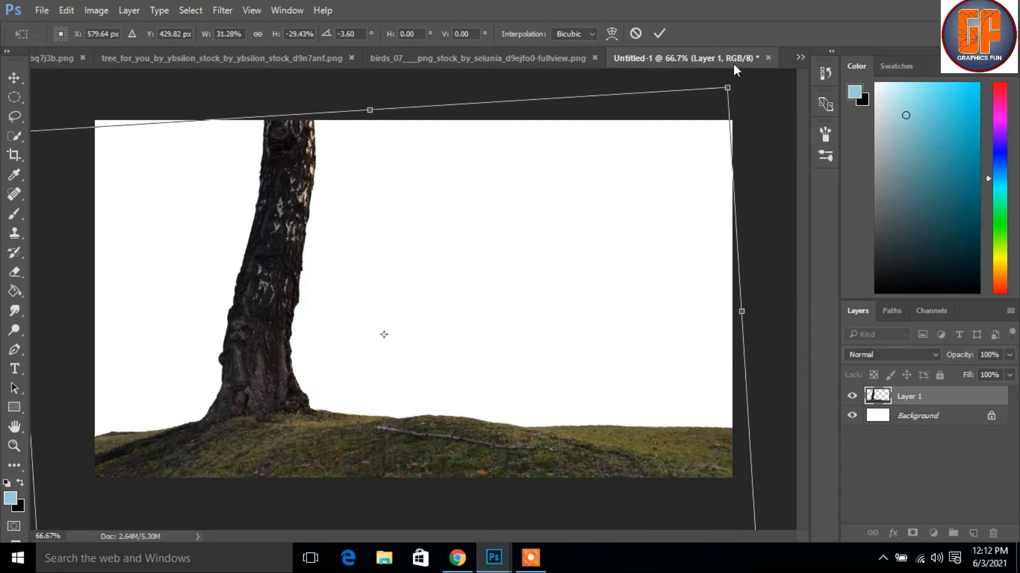
left_click_drag(746, 86, 758, 97)
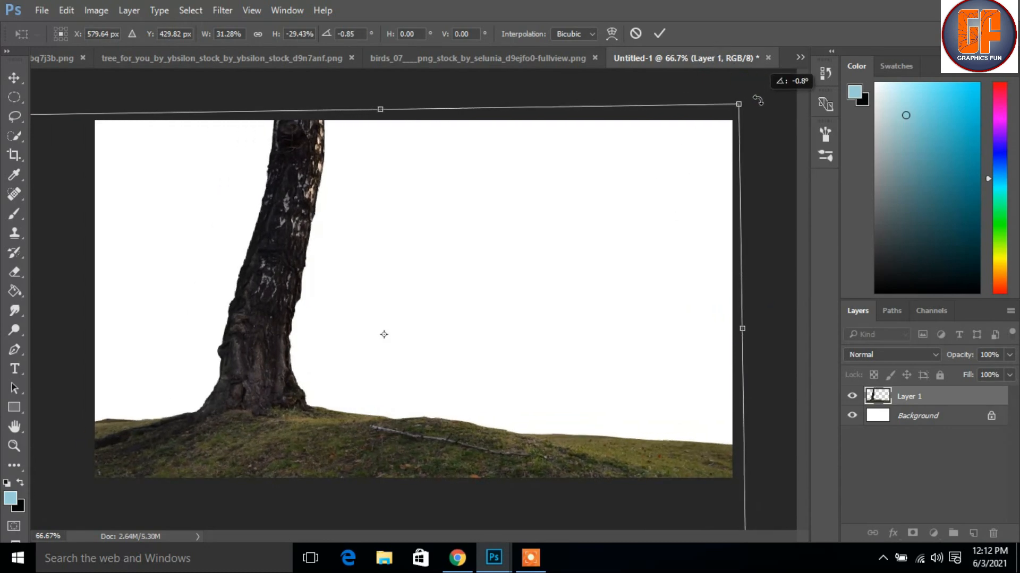
mouse_move(619, 236)
left_mouse_down()
mouse_move(625, 222)
mouse_move(621, 237)
left_mouse_up()
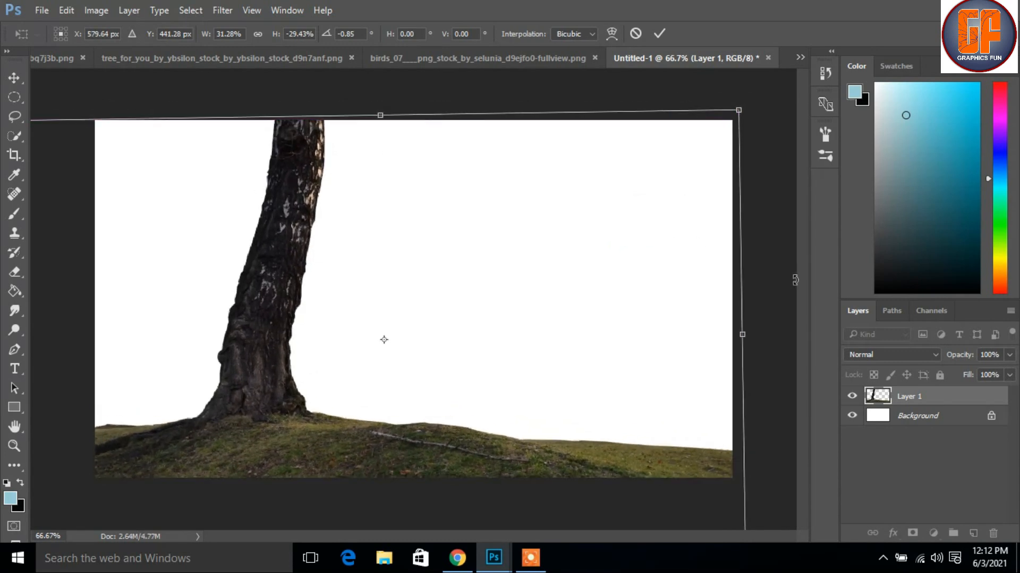
Nudge the hill layer left and up to about X 564.64 px, Y 423.28 px and apply the transform.
key("Down")
key("Down")
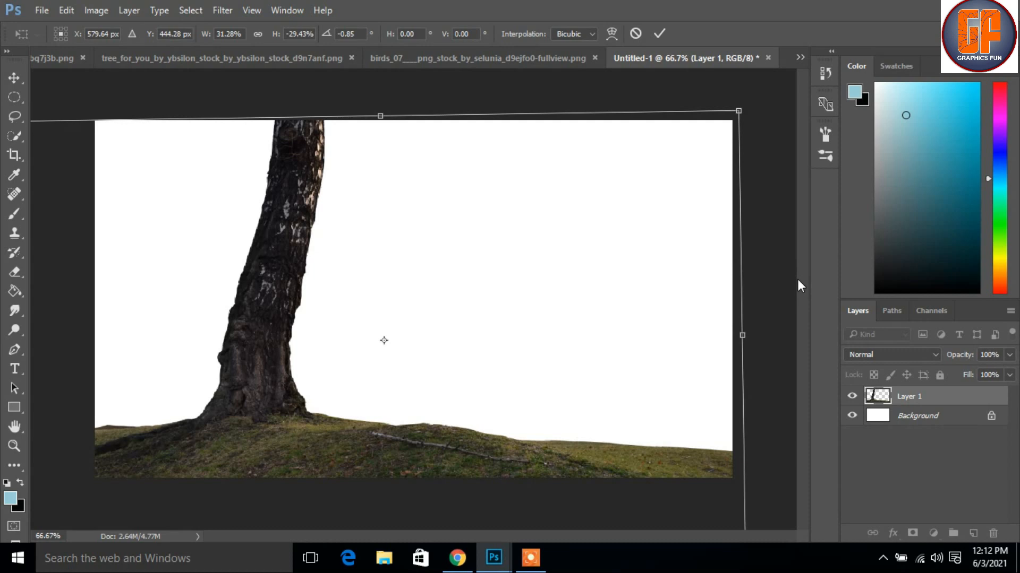
key("Left")
key("Left")
key("Left")
key("Left")
key("Left")
key("Up")
key("Up")
key("Up")
key("Up")
key("Left")
key("Left")
key("Left")
key("Left")
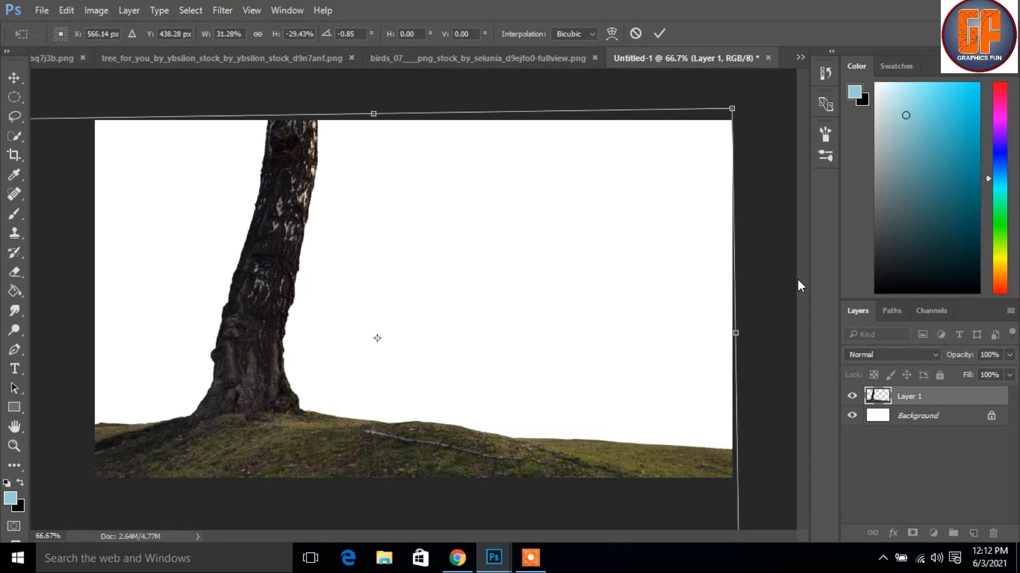
key("Up")
key("Up")
key("Up")
key("Up")
key("Up")
key("Up")
key("Up")
key("Up")
key("Up")
key("Up")
key("Left")
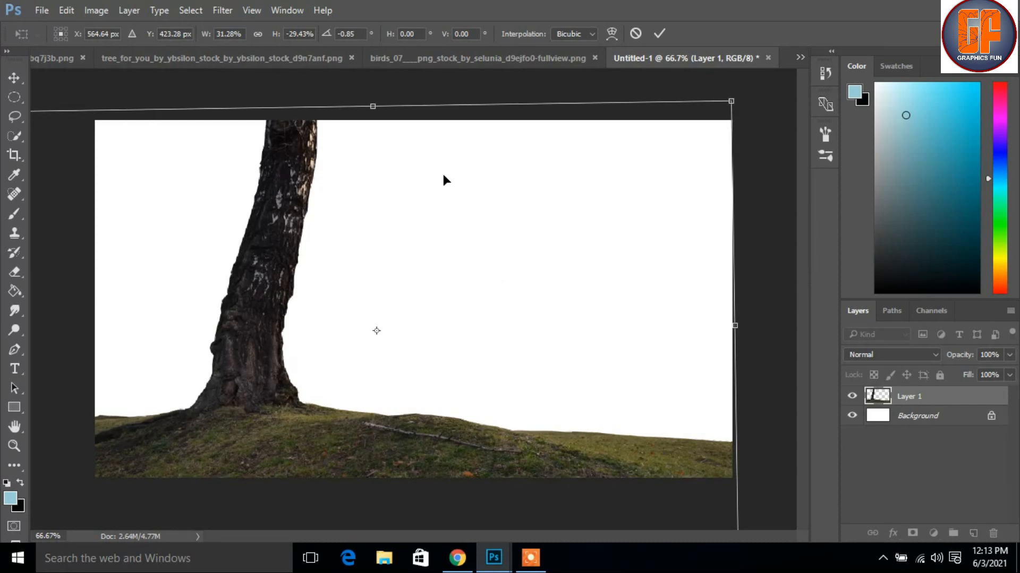
left_click(659, 34)
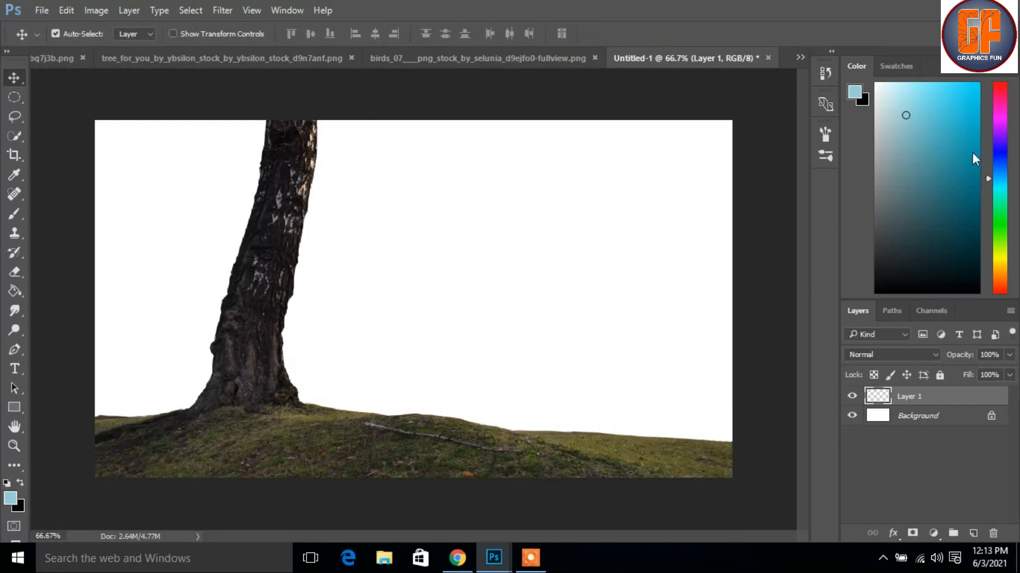
left_click(796, 58)
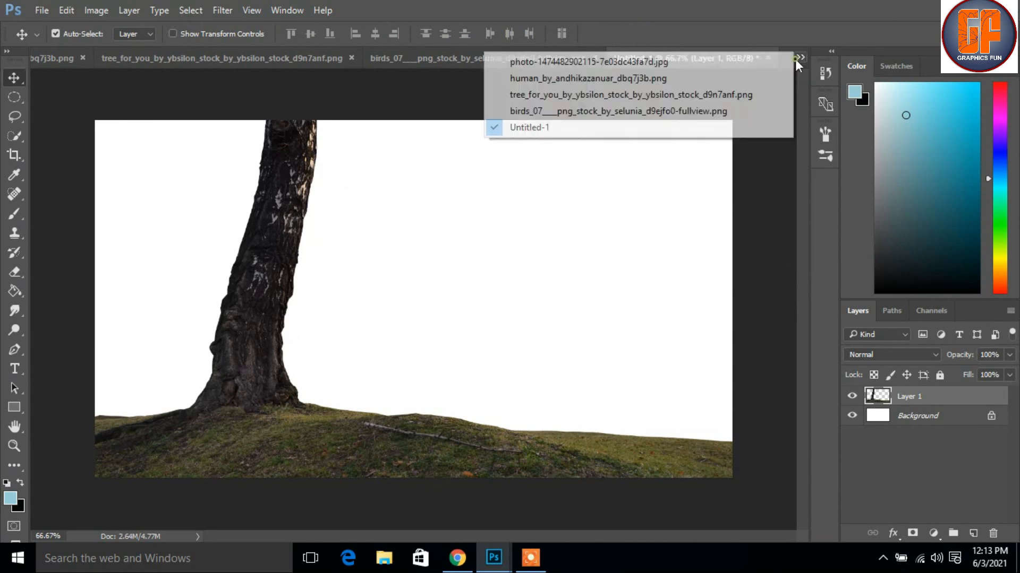
left_click(733, 64)
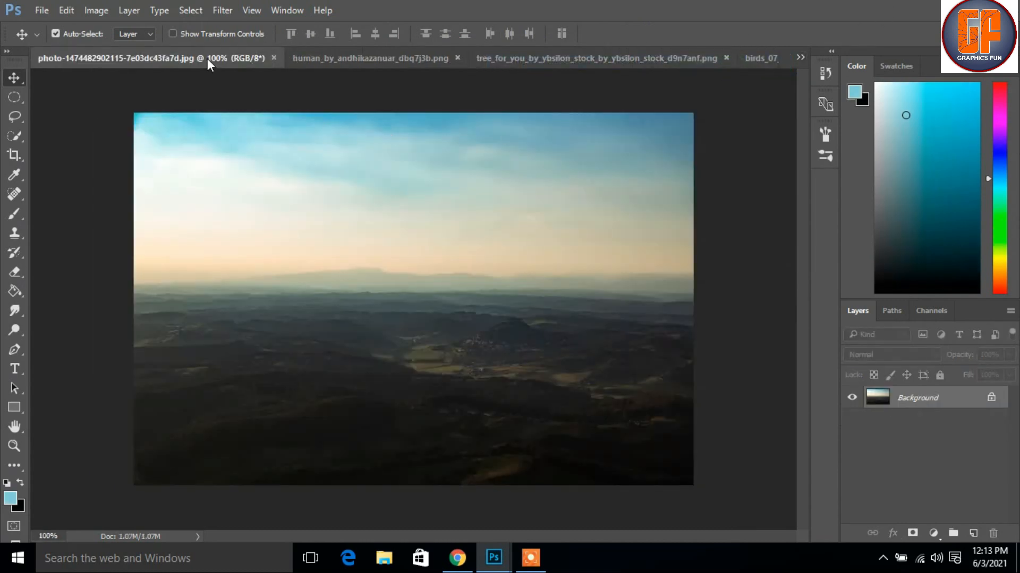
left_click_drag(207, 58, 439, 114)
left_click_drag(681, 228, 139, 205)
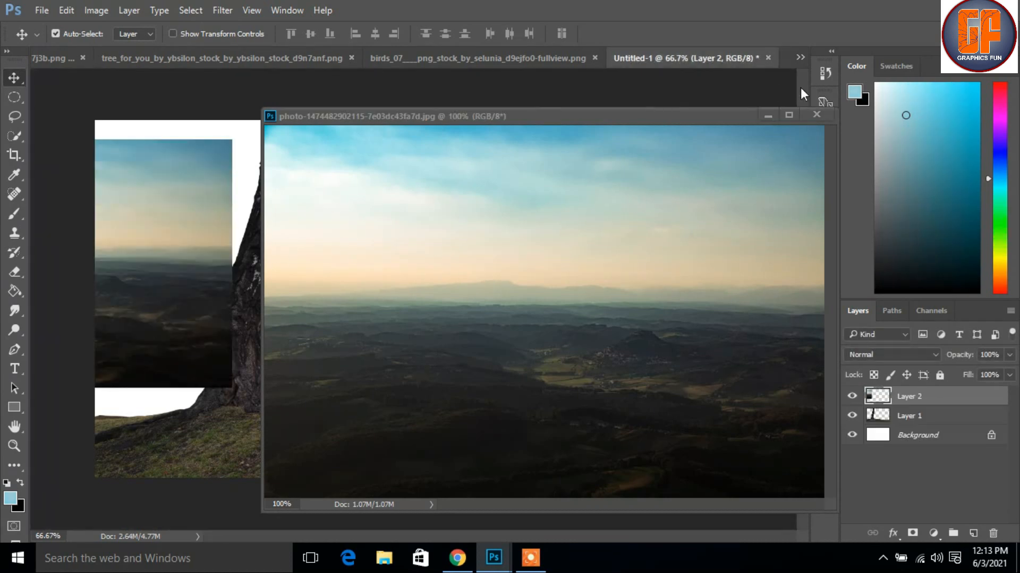
left_click(765, 117)
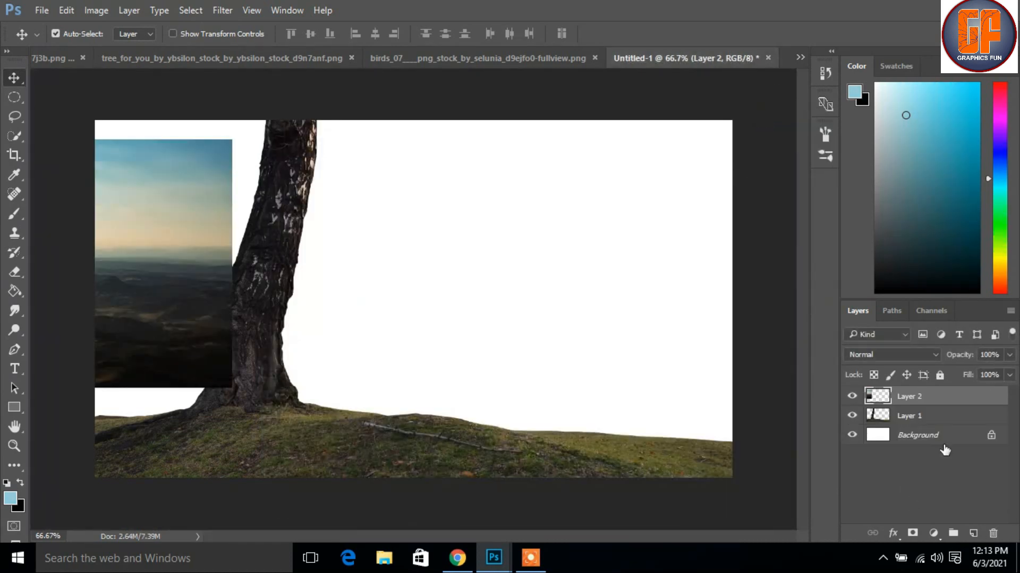
left_click_drag(937, 396, 951, 425)
Enlarge the landscape layer to about 193% and position it to cover the whole canvas behind the tree.
left_click_drag(146, 265, 359, 321)
key("ctrl+t")
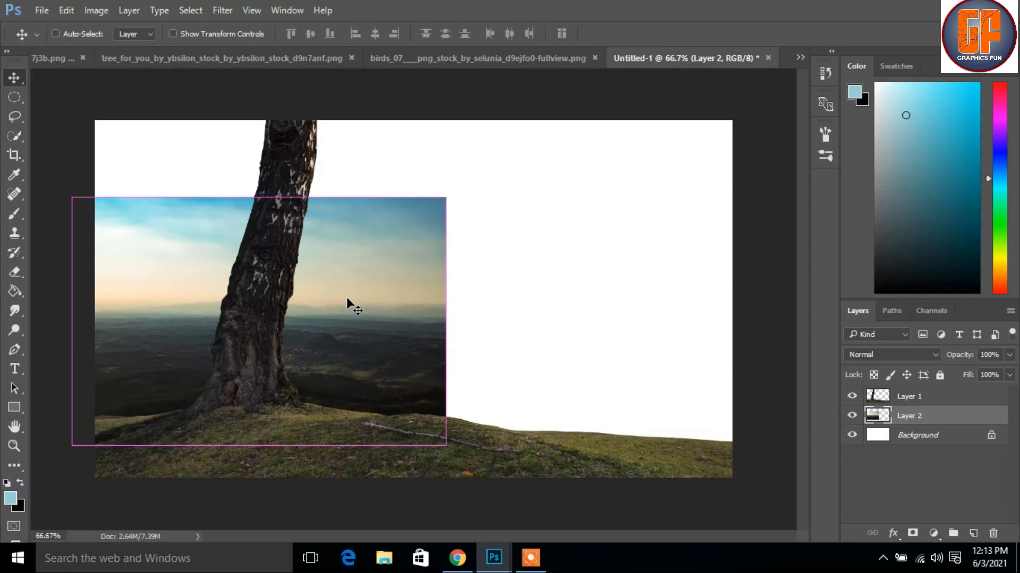
left_click_drag(444, 197, 616, 153)
left_click_drag(488, 266, 632, 284)
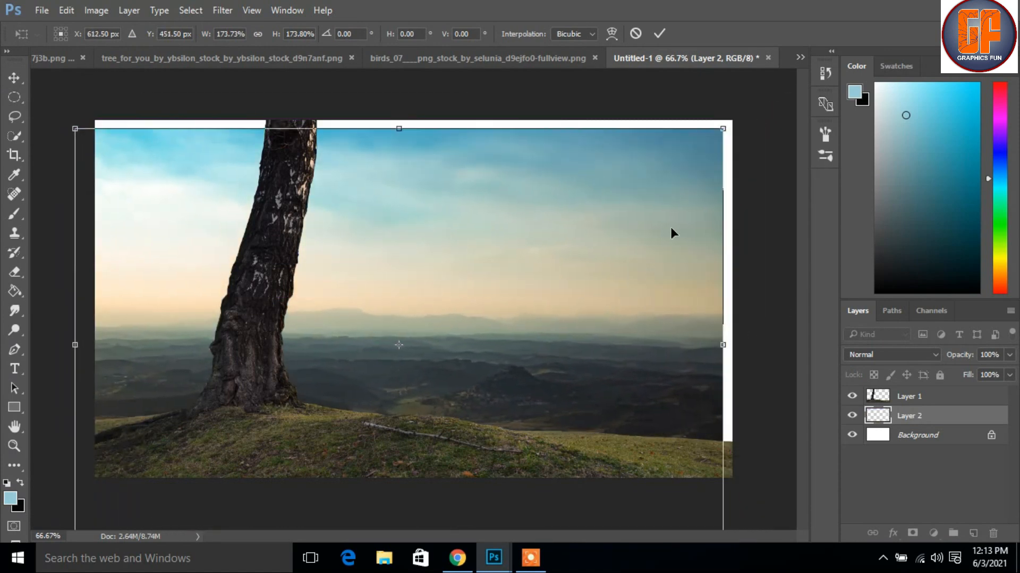
left_click_drag(725, 129, 759, 101)
mouse_move(611, 259)
left_mouse_down()
mouse_move(624, 238)
mouse_move(635, 241)
mouse_move(610, 244)
left_mouse_up()
Narrow the landscape layer to 186% width and reduce its height to 188%, adjusting its position over the canvas.
left_click_drag(766, 341, 751, 340)
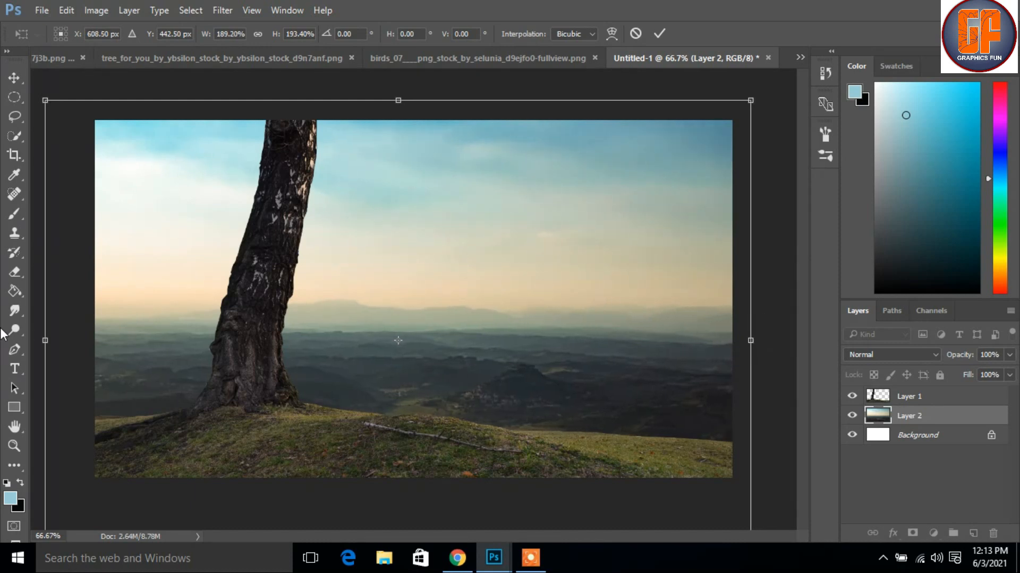
left_click_drag(47, 340, 58, 340)
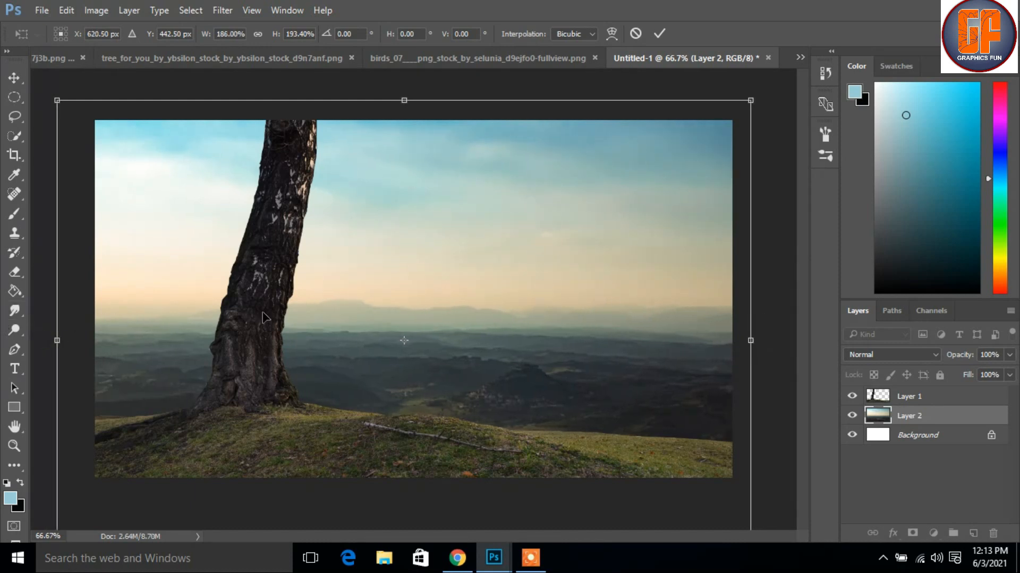
mouse_move(530, 294)
left_mouse_down()
mouse_move(519, 297)
mouse_move(528, 301)
mouse_move(530, 290)
left_mouse_up()
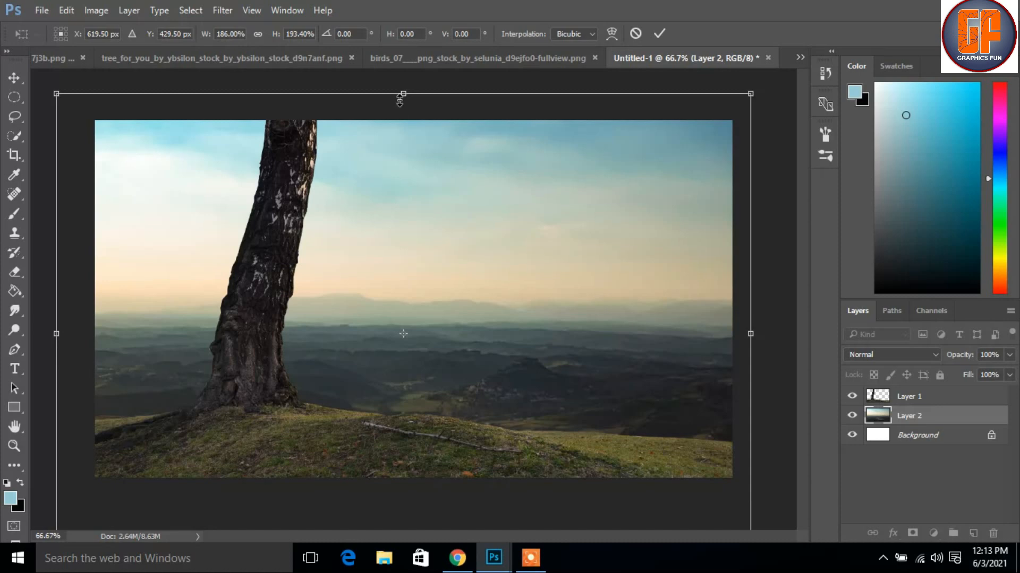
left_click_drag(399, 100, 403, 107)
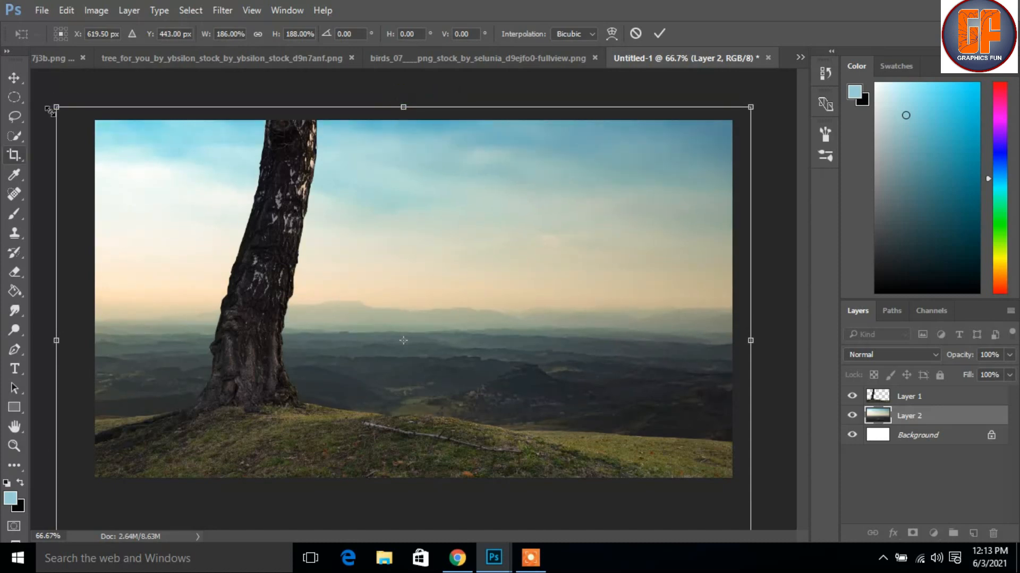
Nudge the landscape layer right and up to X 652.50 px, Y 422.00 px and apply the transform.
key("Right")
key("Right")
key("Right")
key("Right")
key("Right")
key("Right")
key("Right")
key("Right")
key("Right")
key("Right")
key("Right")
key("Right")
key("Right")
key("Right")
key("Right")
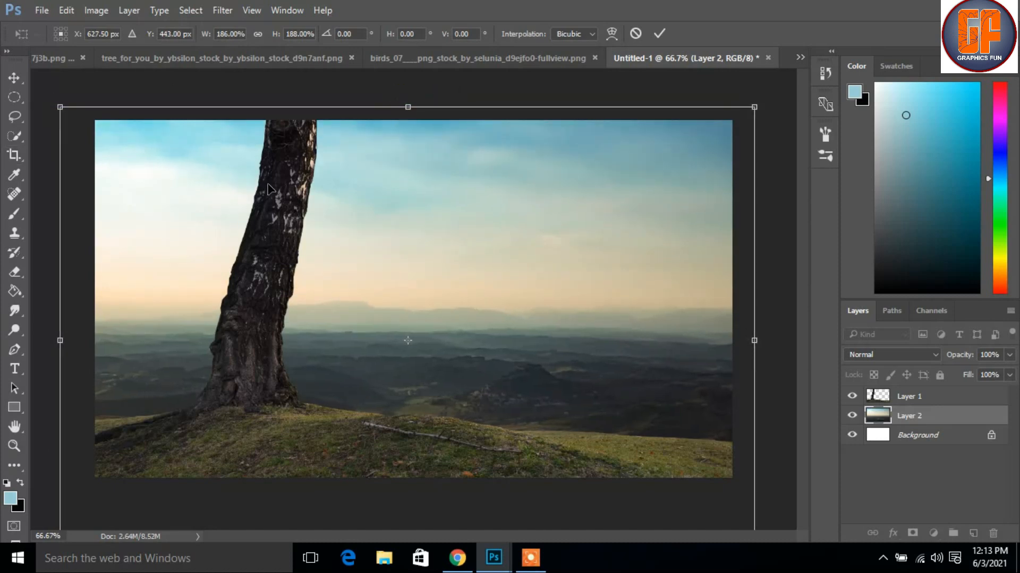
key("Right")
key("Right")
key("Right")
key("Right")
key("Right")
key("Right")
key("Right")
key("Right")
key("Right")
key("Right")
key("Right")
key("Right")
key("Right")
key("Right")
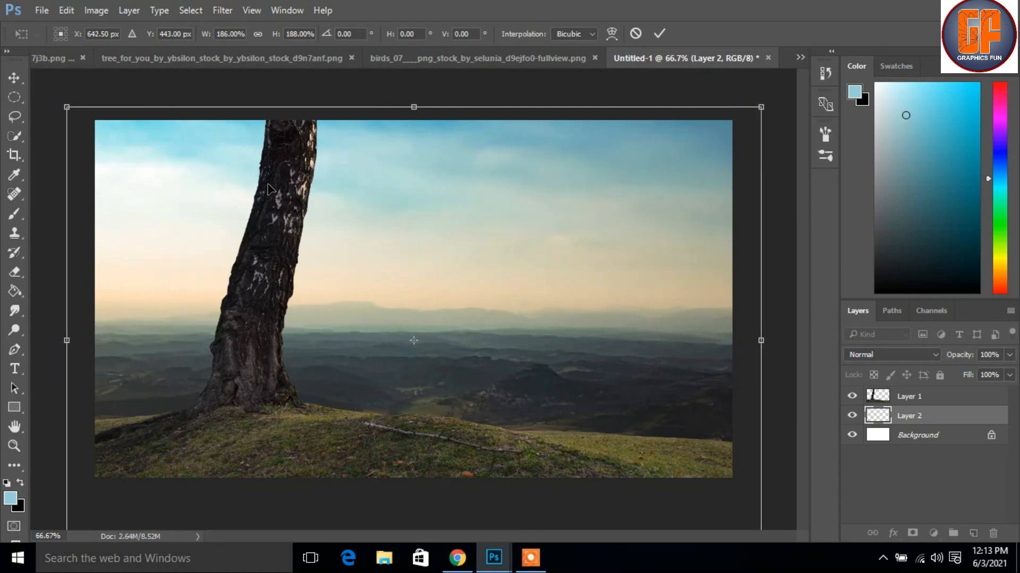
key("Right")
key("Right")
key("Right")
key("Right")
key("Up")
key("Up")
key("Up")
key("Up")
key("Up")
key("Up")
key("Up")
key("Up")
key("Up")
key("Up")
key("Up")
key("Up")
key("Up")
key("Up")
key("Up")
key("Up")
key("Up")
key("Up")
key("Up")
key("Up")
key("Up")
key("Up")
key("Up")
key("Up")
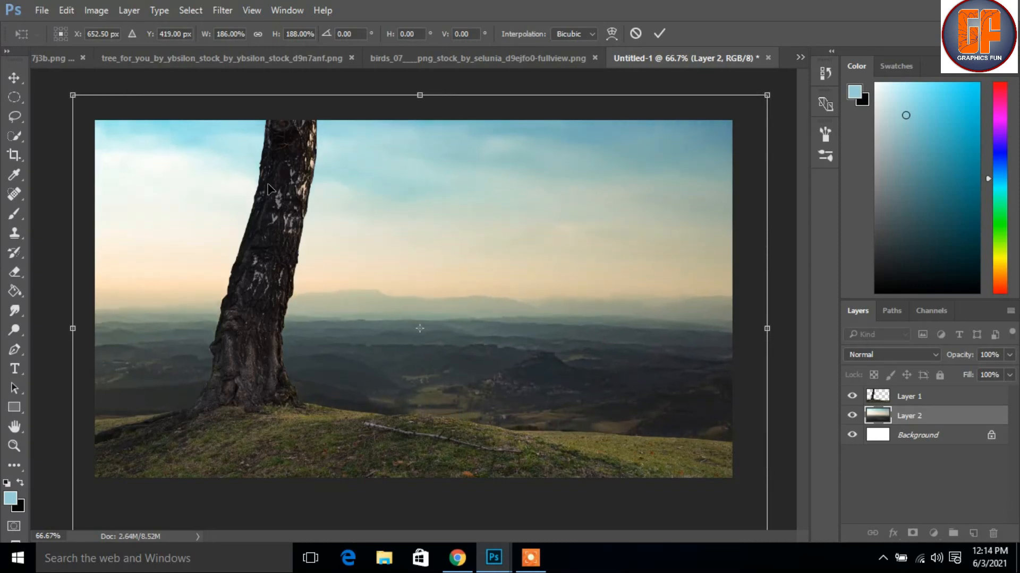
key("Down")
key("Down")
key("Down")
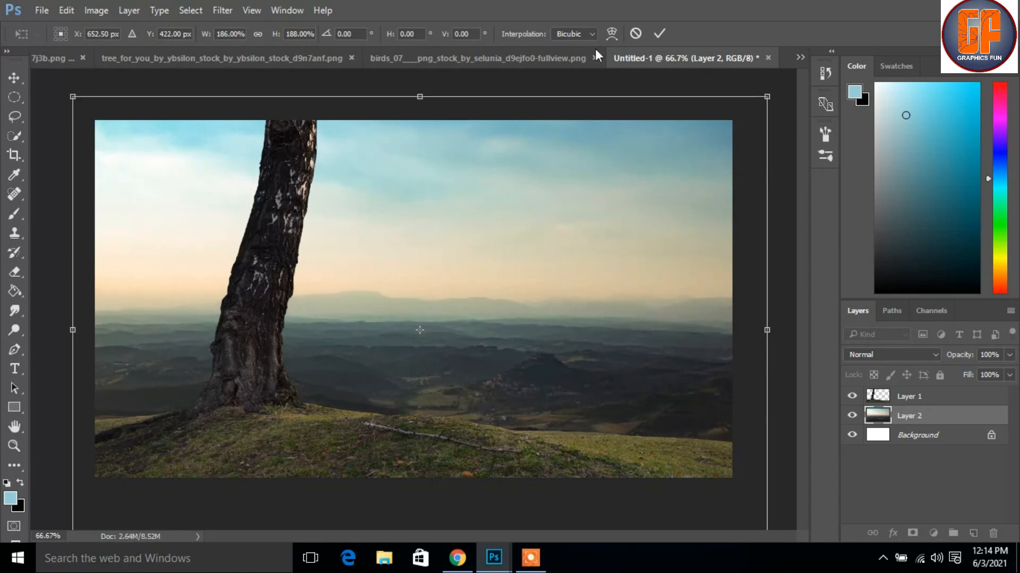
left_click(661, 35)
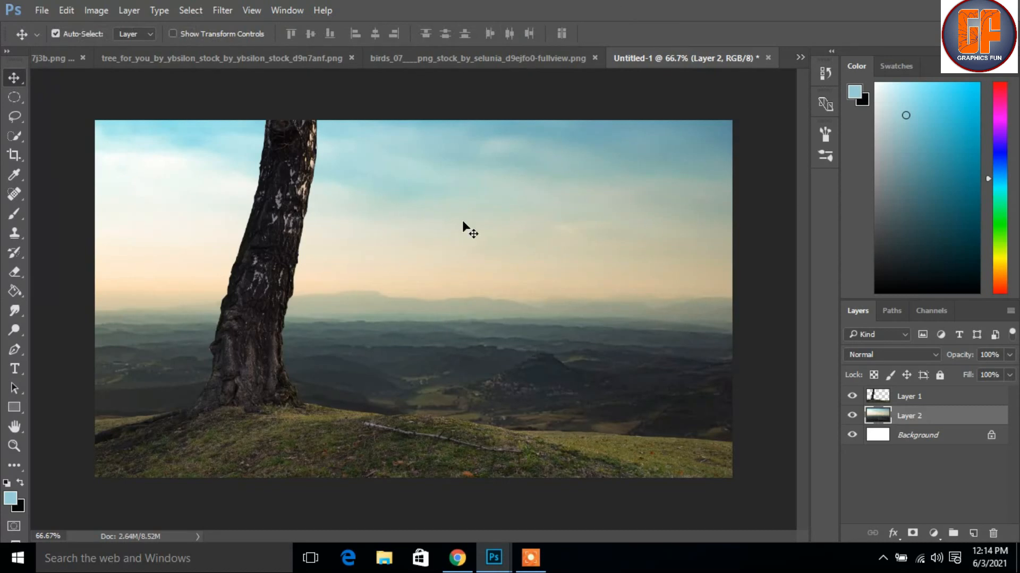
Copy the waving man from the human PNG into Untitled-1, minimize the source, and place his layer above the hill and trunk layer.
left_click(795, 56)
left_click(690, 62)
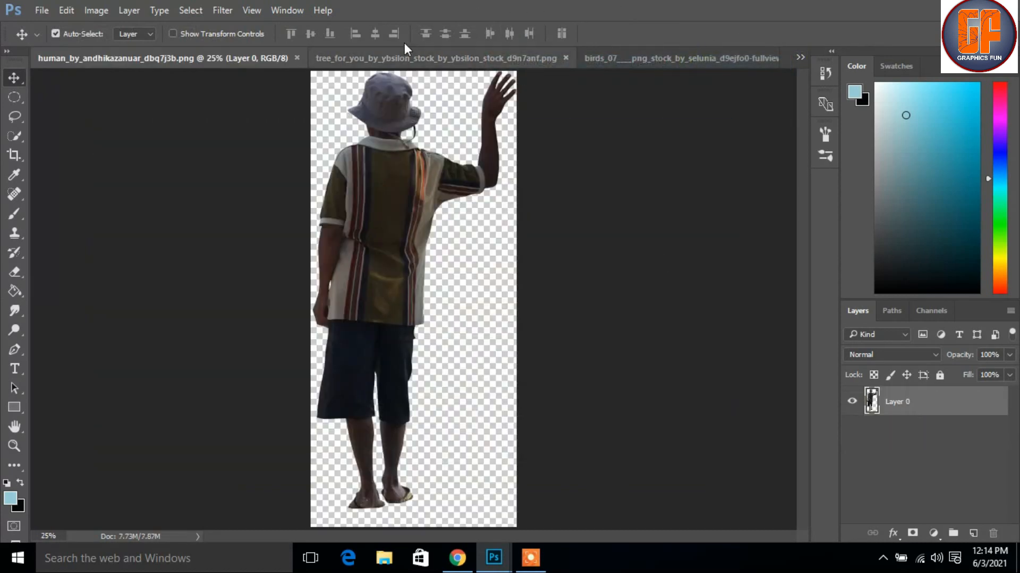
left_click_drag(268, 62, 537, 140)
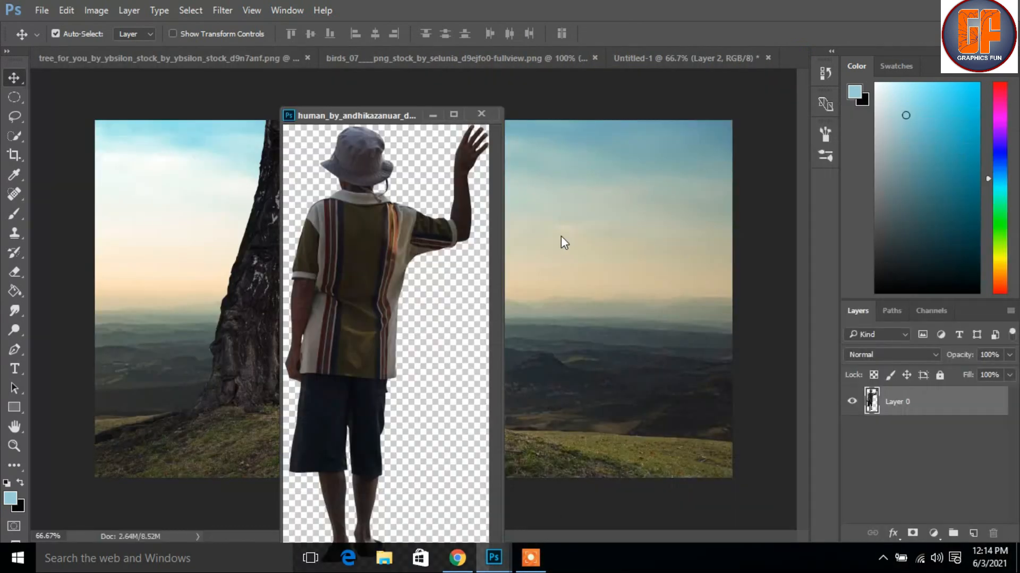
left_click_drag(333, 238, 257, 241)
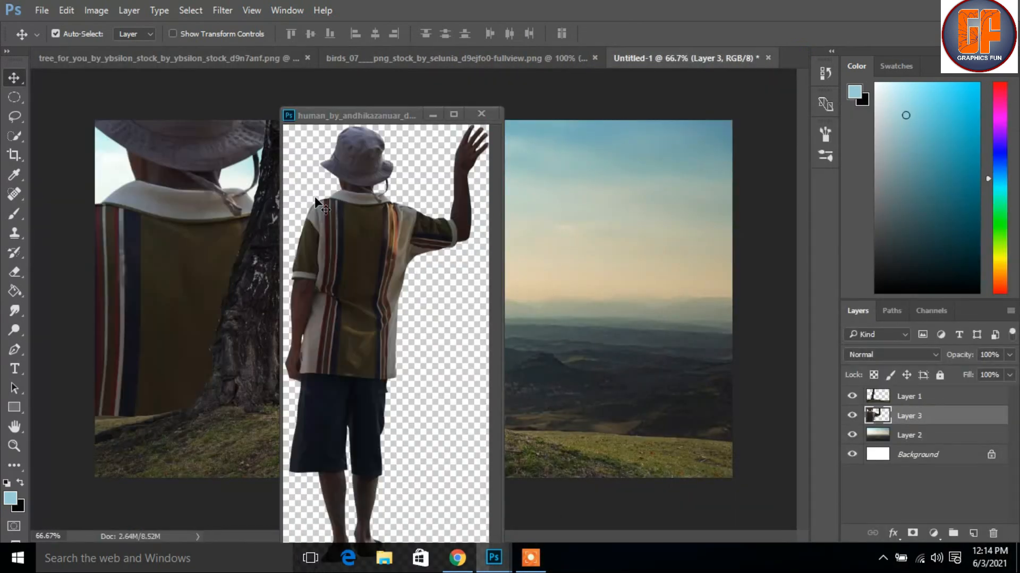
left_click(434, 114)
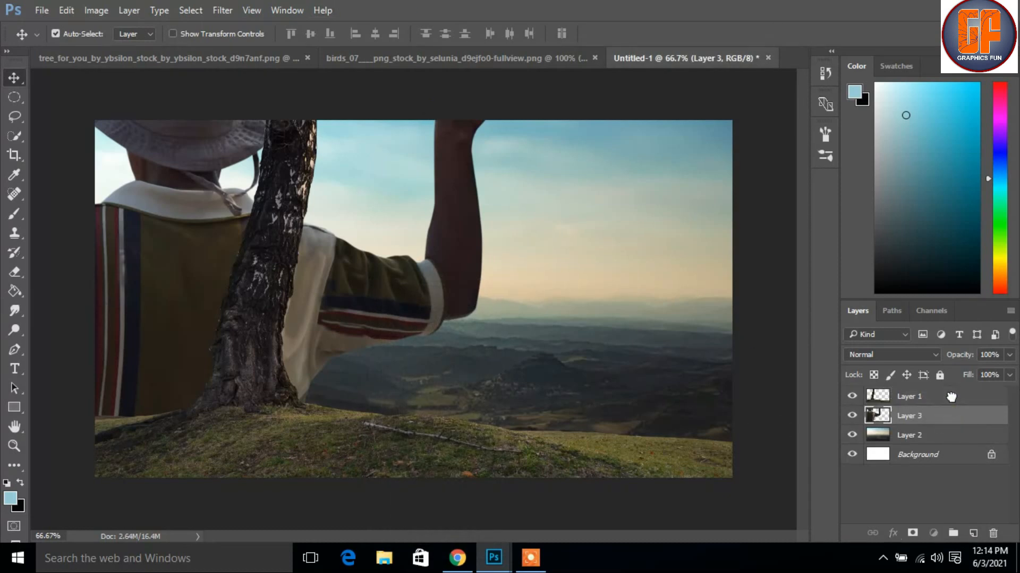
left_click_drag(958, 420, 957, 397)
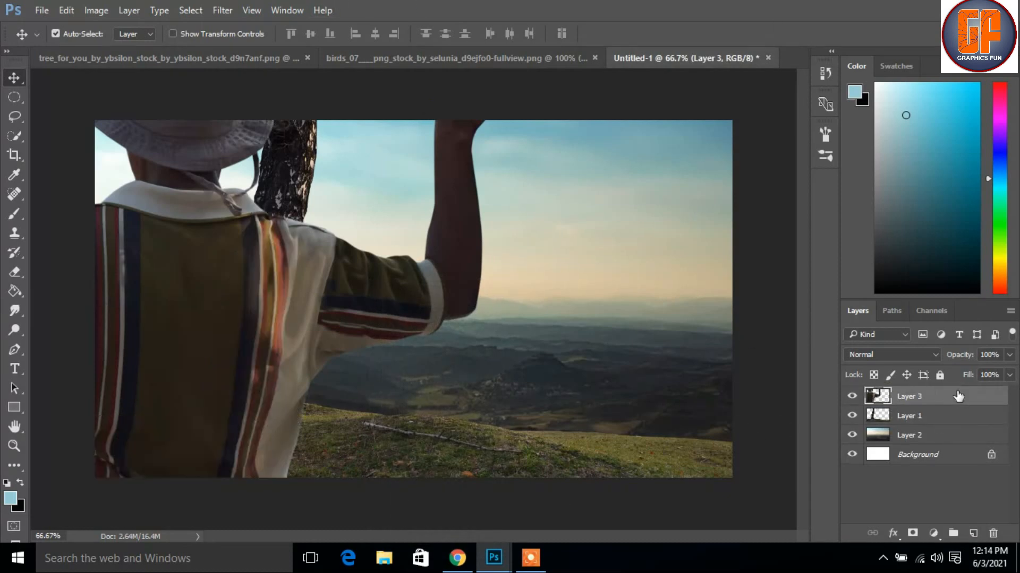
Scale the man's layer down proportionally to about 16.9% and place him on the hill in the lower middle of the canvas.
left_click_drag(233, 325, 381, 321)
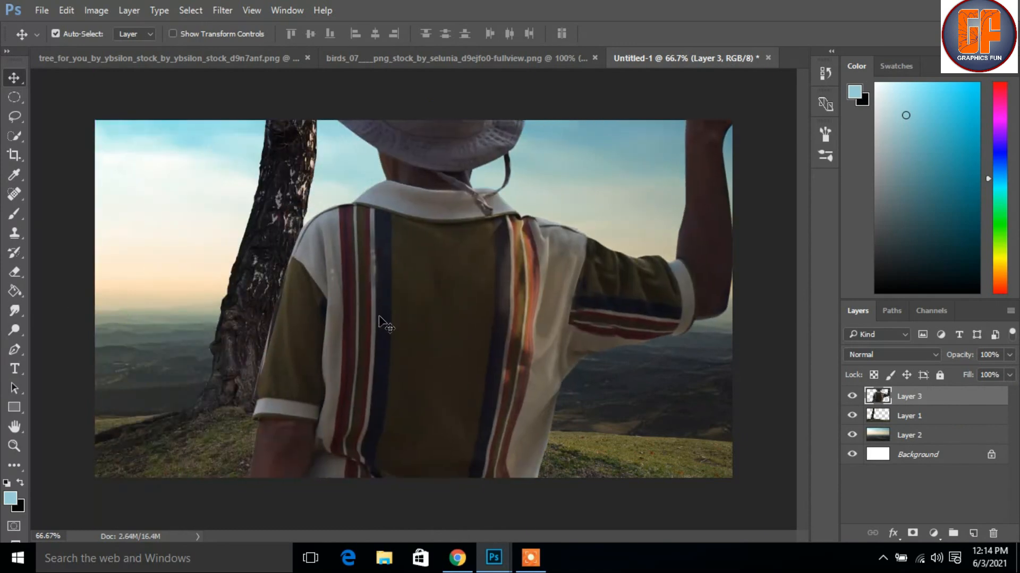
key("ctrl+t")
left_click_drag(502, 247, 405, 364)
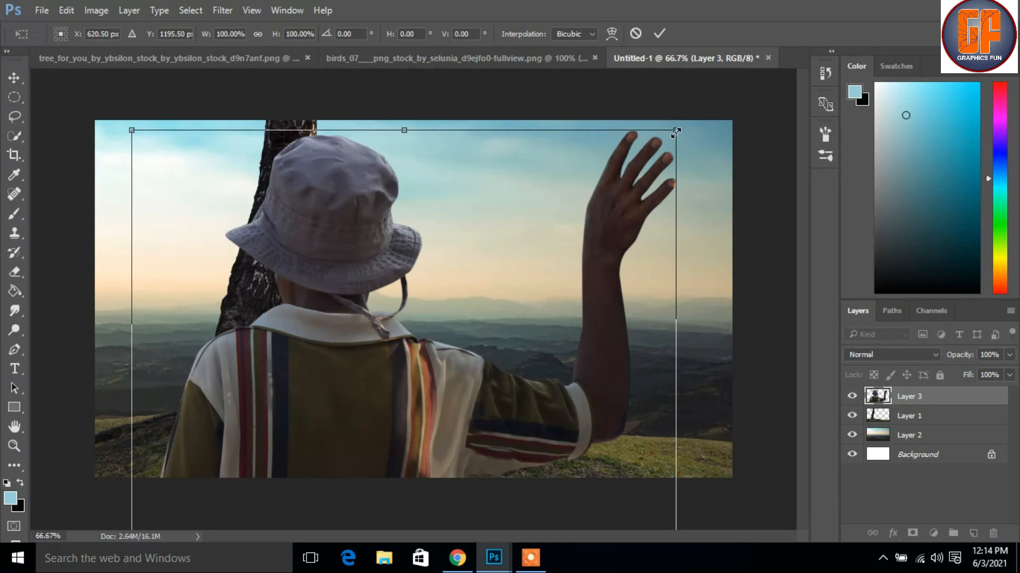
left_click_drag(631, 169, 499, 408)
left_click_drag(505, 456, 496, 363)
left_click_drag(441, 455, 508, 259)
key("ctrl+z")
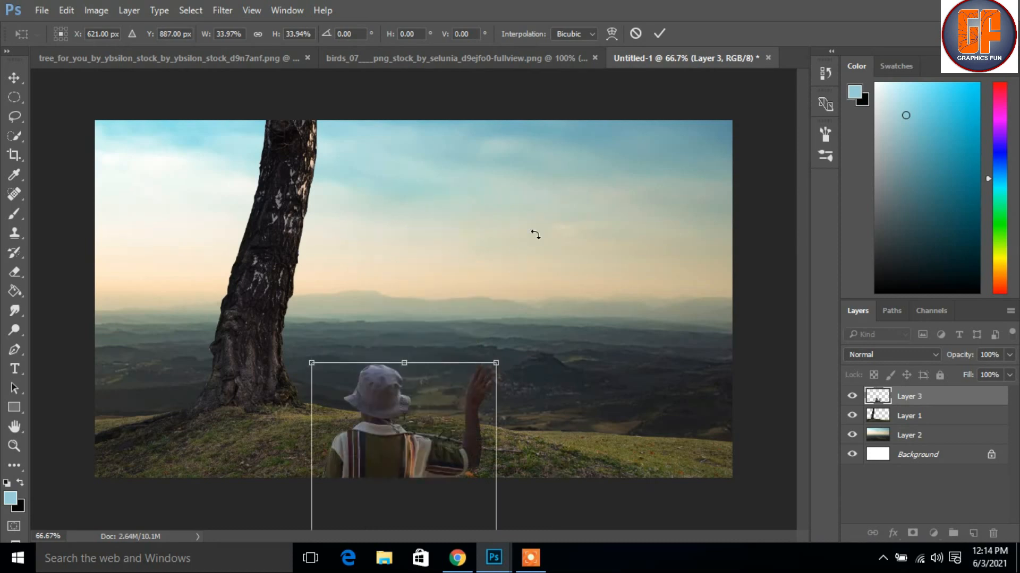
left_click_drag(429, 443, 439, 304)
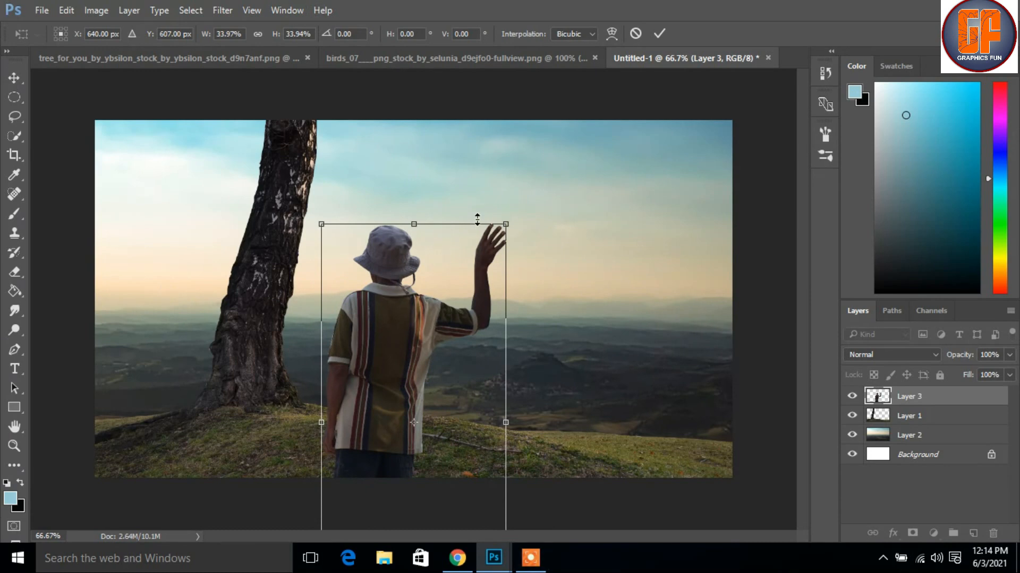
left_click_drag(508, 226, 459, 323)
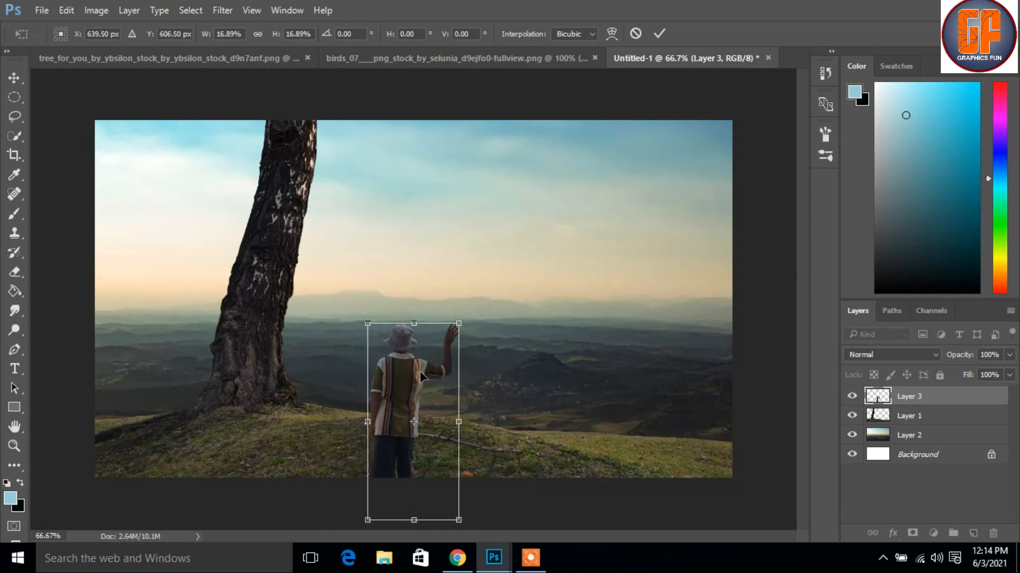
Flip the man horizontally, shrink him to about 10.2% beside the trunk at X 436 px, Y 461 px, and apply the transform.
right_click(420, 371)
left_click(467, 343)
left_click_drag(403, 374, 321, 298)
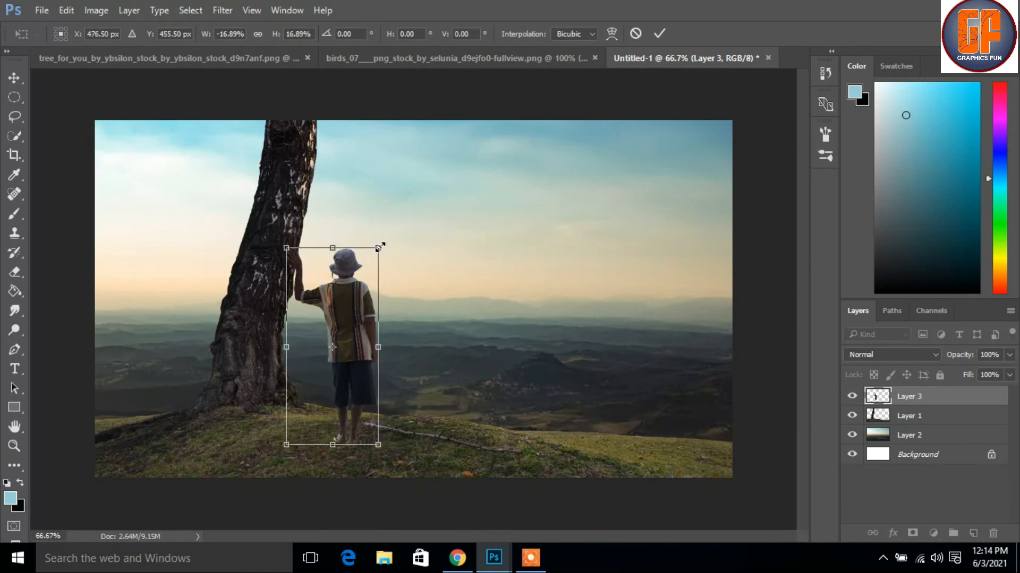
left_click_drag(379, 247, 359, 287)
left_click_drag(347, 323, 328, 325)
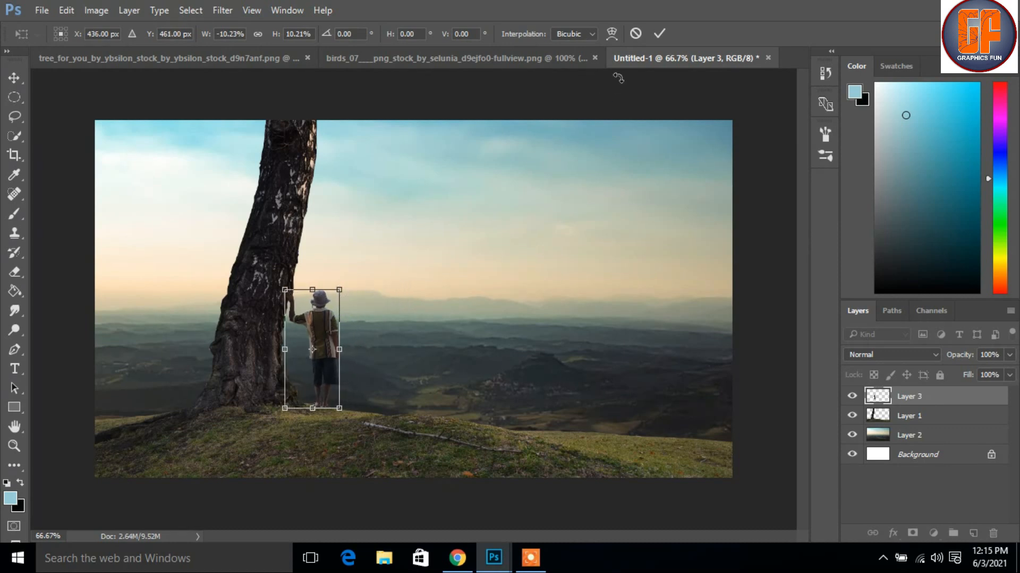
left_click(659, 35)
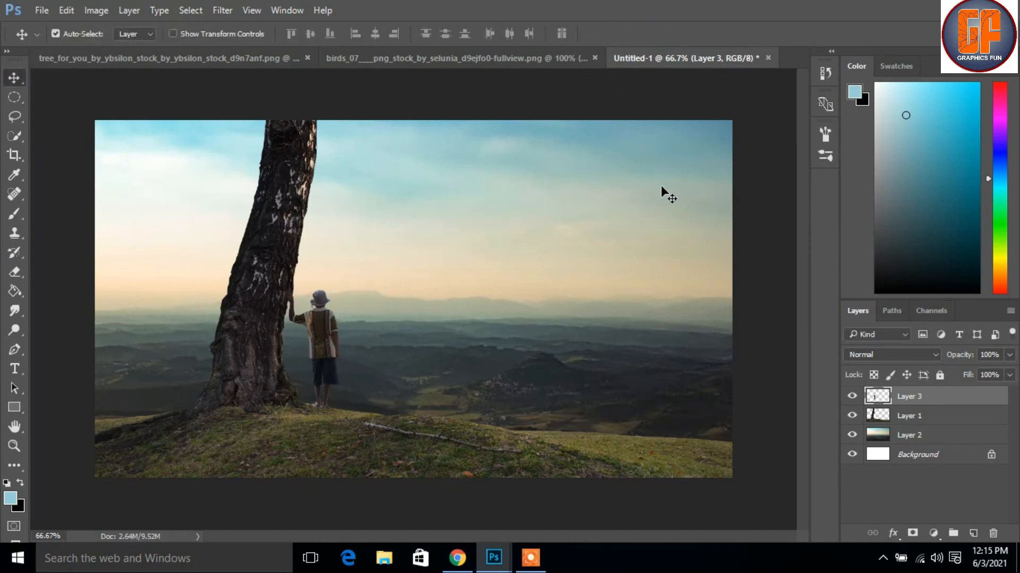
Nudge the man's layer in small increments so his raised hand rests against the trunk and his feet stand on the hilltop.
key("ctrl+plus")
key("ctrl+plus")
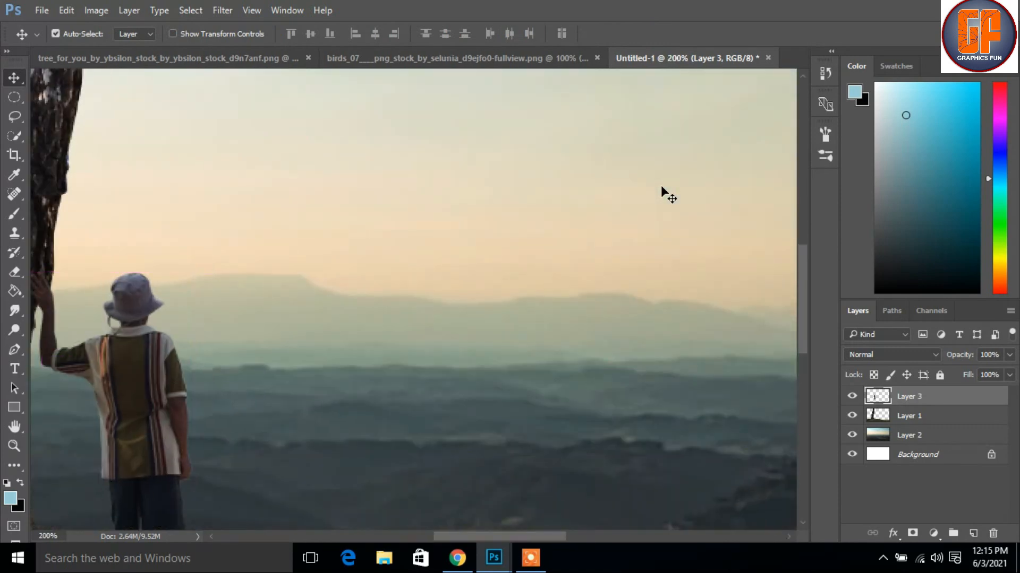
left_click_drag(262, 405, 400, 277)
key("Down")
key("Left")
key("Down")
key("Left")
key("Right")
key("Right")
key("Right")
key("Right")
key("Right")
key("Right")
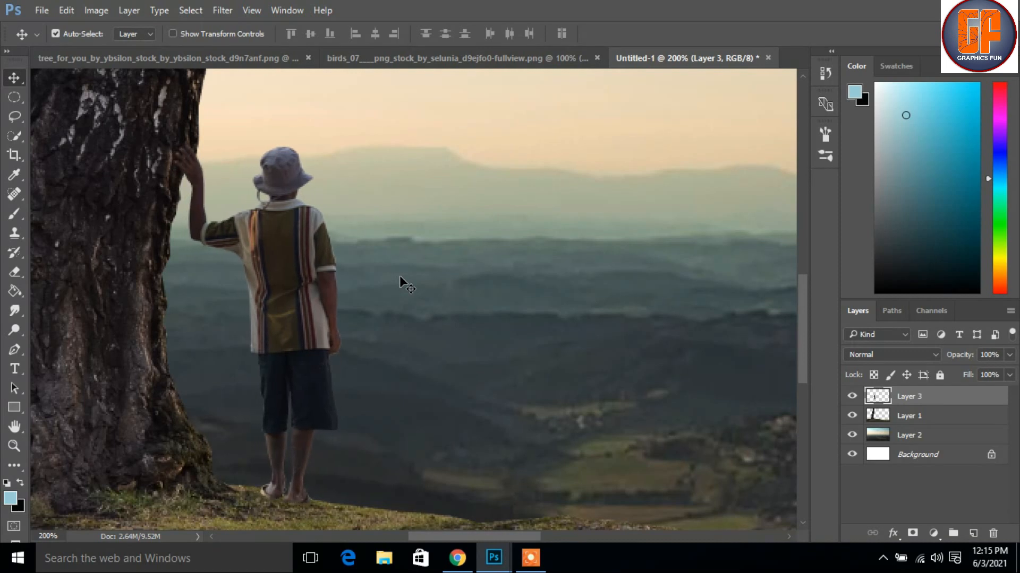
key("Down")
key("Down")
key("Down")
key("Down")
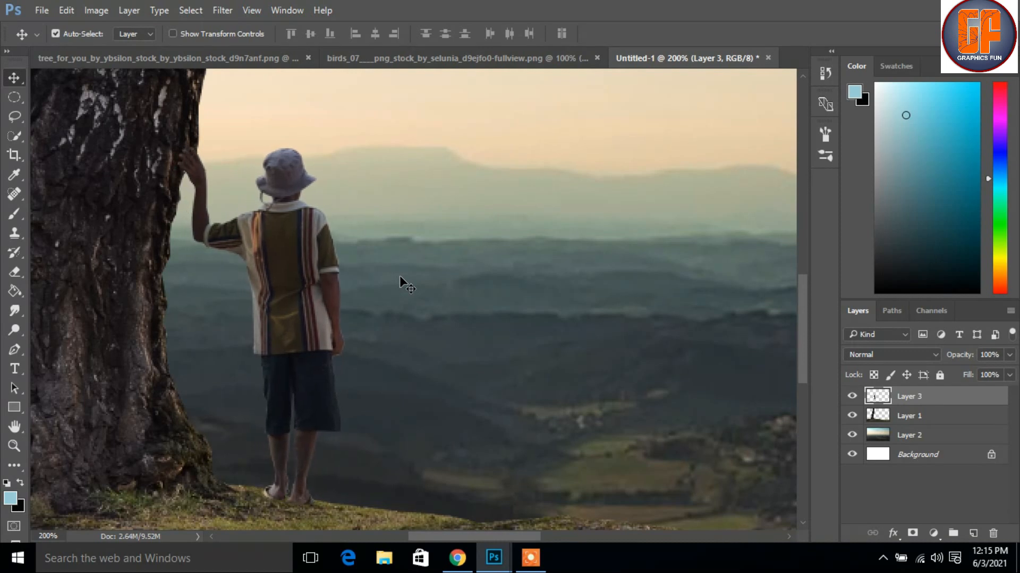
key("Left")
key("Left")
key("Left")
key("Left")
key("Left")
key("Left")
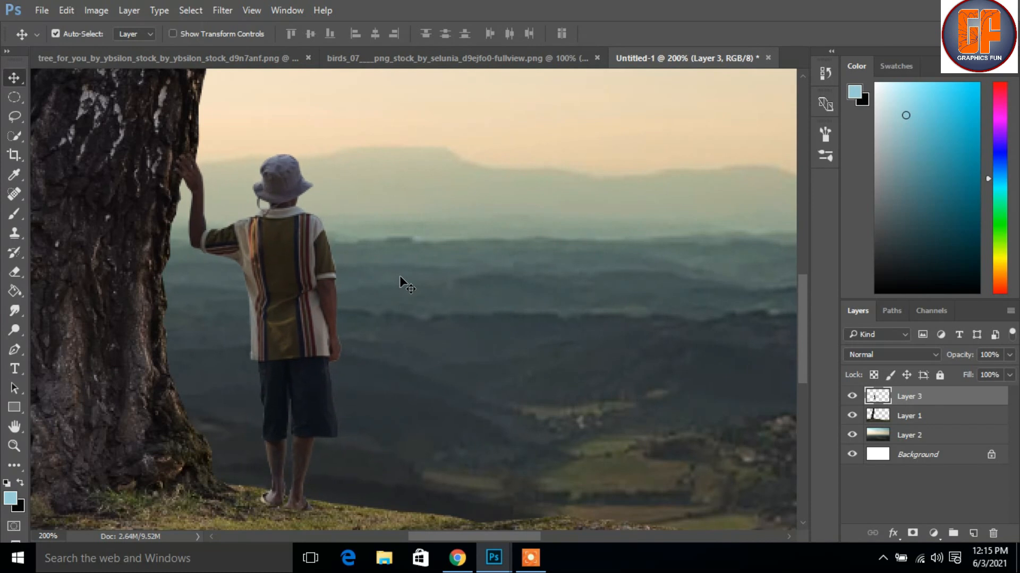
key("Up")
key("Up")
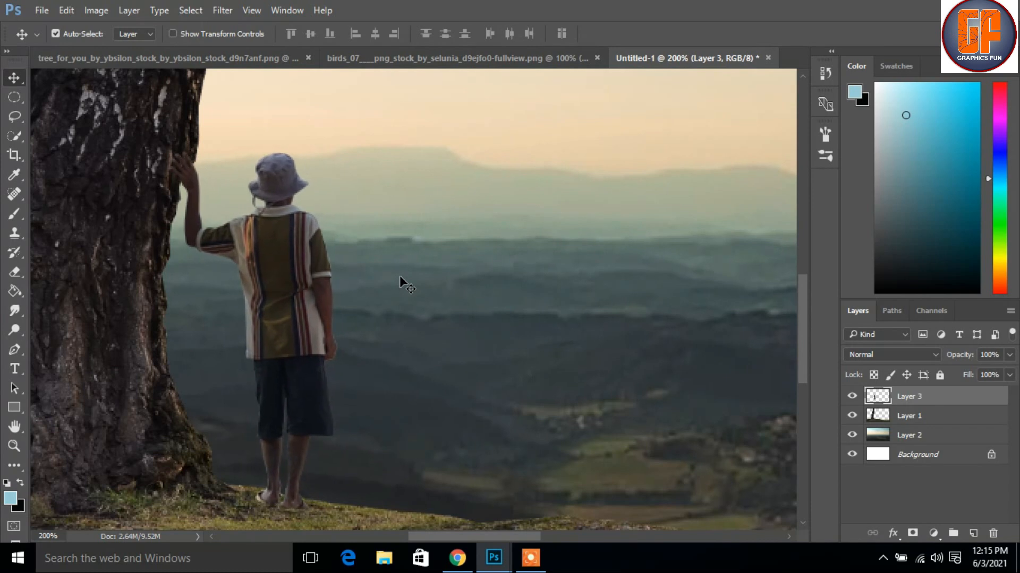
key("Up")
key("Left")
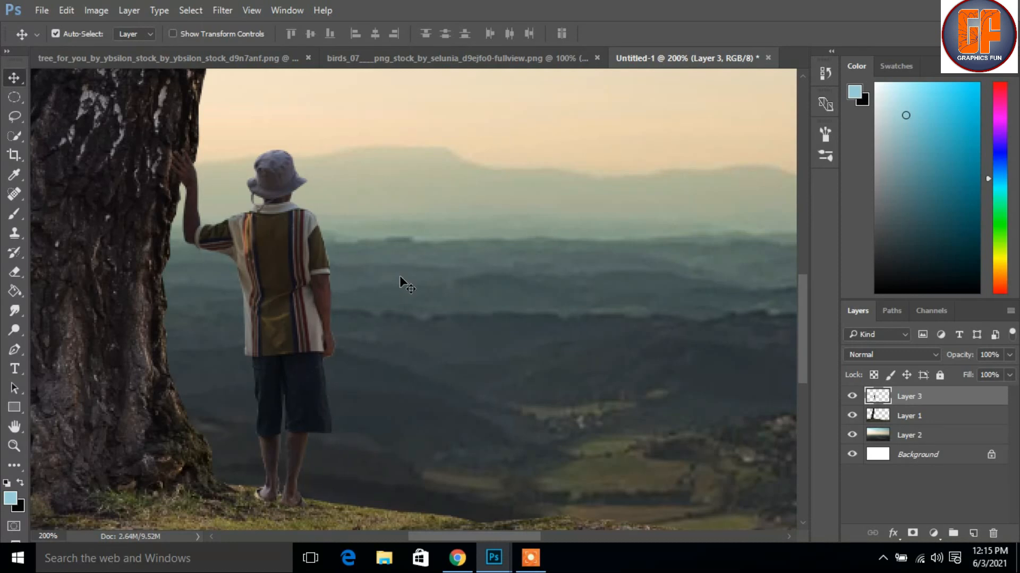
key("Right")
key("Right")
key("Right")
key("Right")
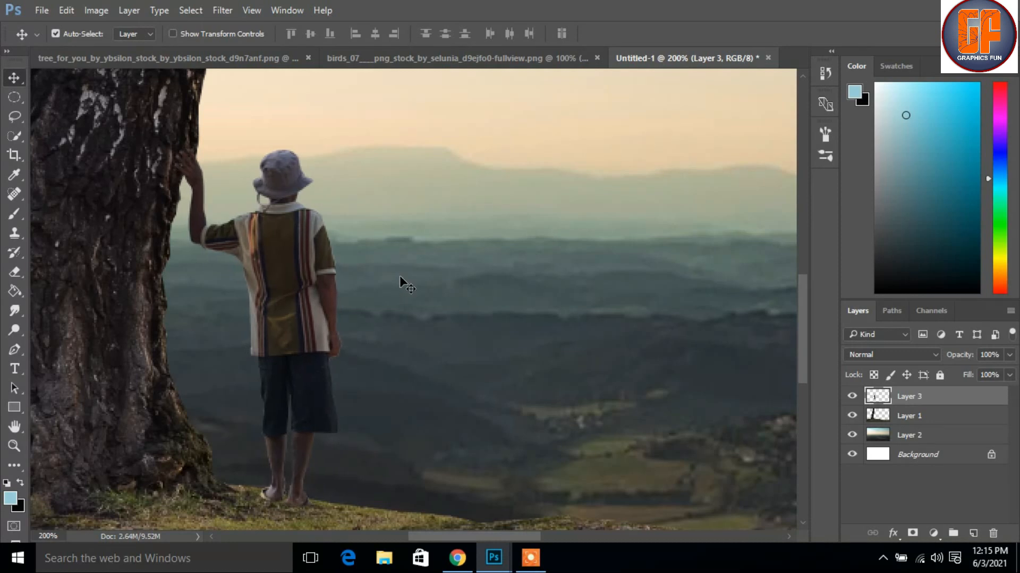
key("ctrl+minus")
key("ctrl+minus")
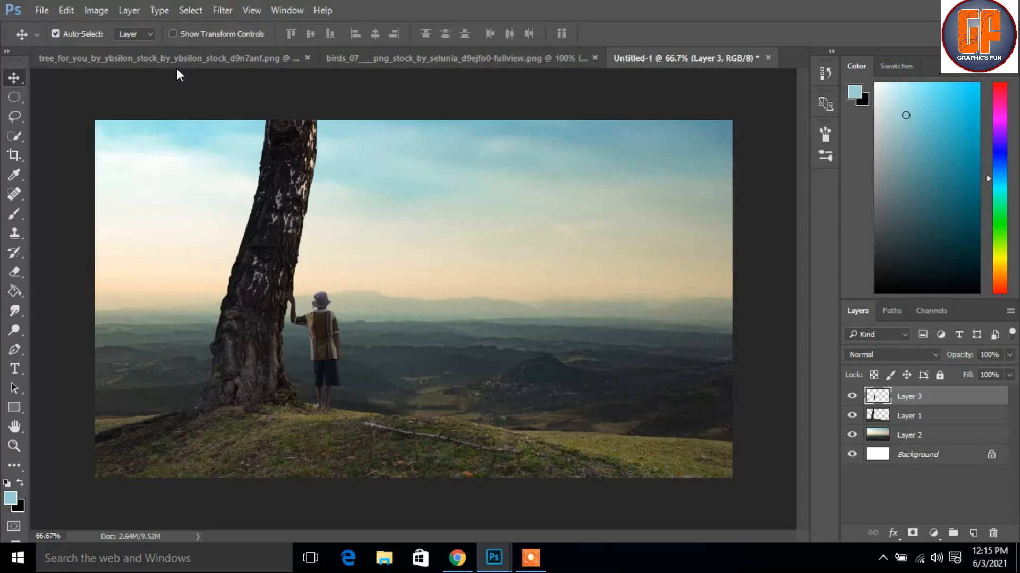
Copy the leafy tree from the tree_for_you PNG into Untitled-1 as the topmost layer and minimize the source.
left_click(195, 59)
left_click_drag(244, 55, 642, 131)
left_click_drag(712, 282, 340, 236)
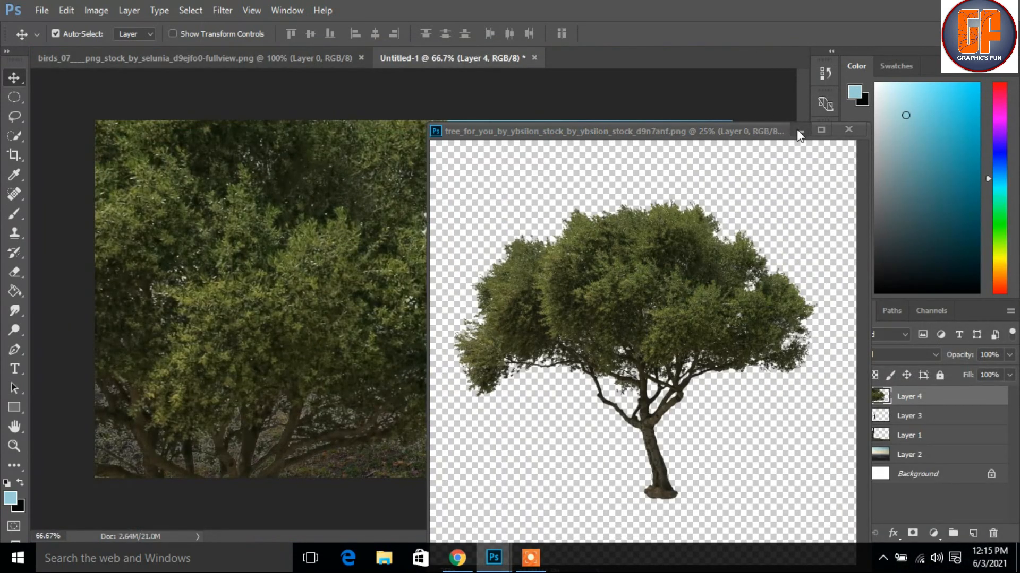
left_click(798, 131)
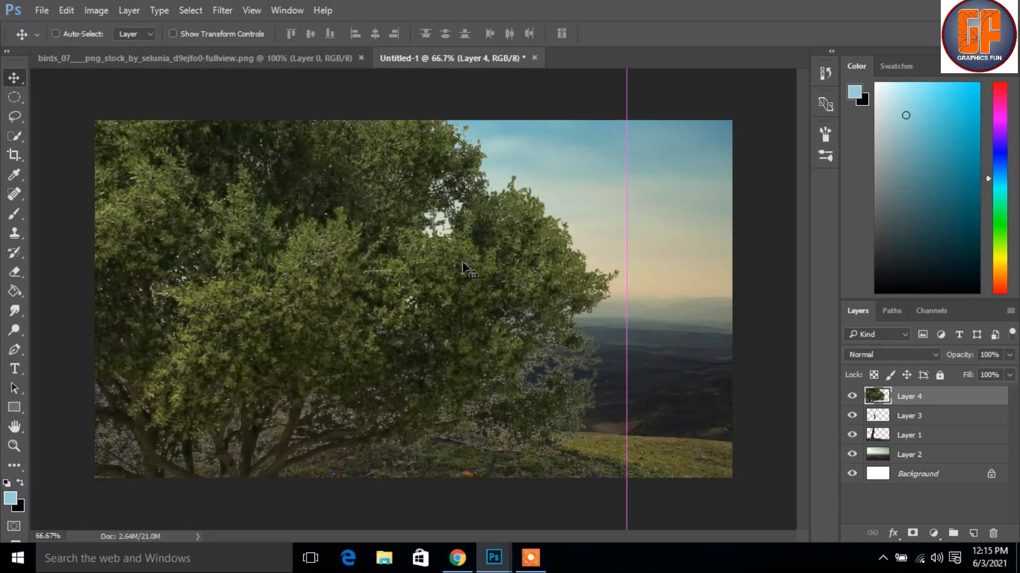
Shrink the leafy tree layer to about 23.6% and move it over the upper end of the trunk at X 383 px, Y 77 px.
key("ctrl+t")
key("ctrl+y")
left_click_drag(557, 196, 513, 329)
left_click_drag(564, 174, 356, 231)
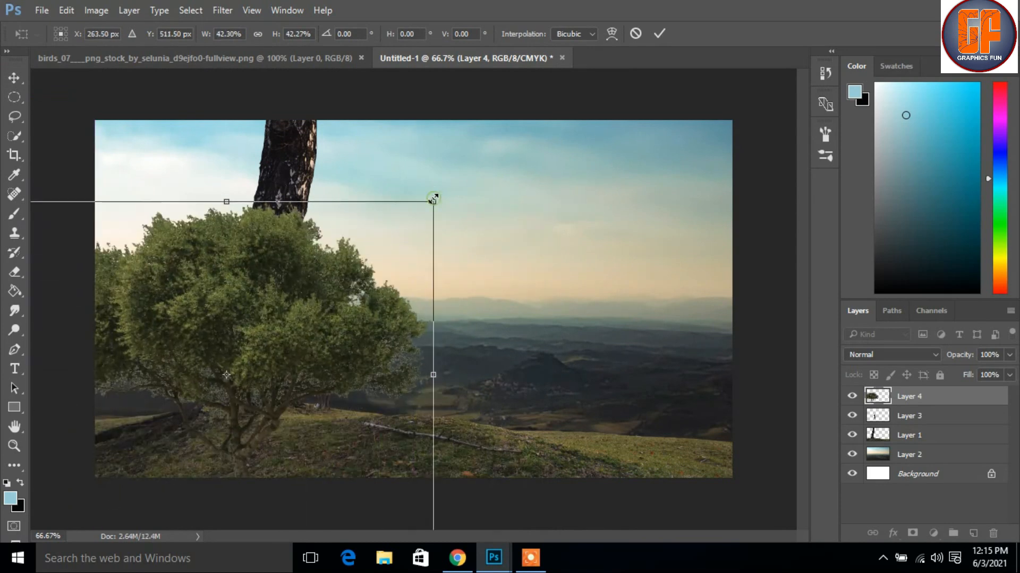
left_click_drag(429, 202, 342, 278)
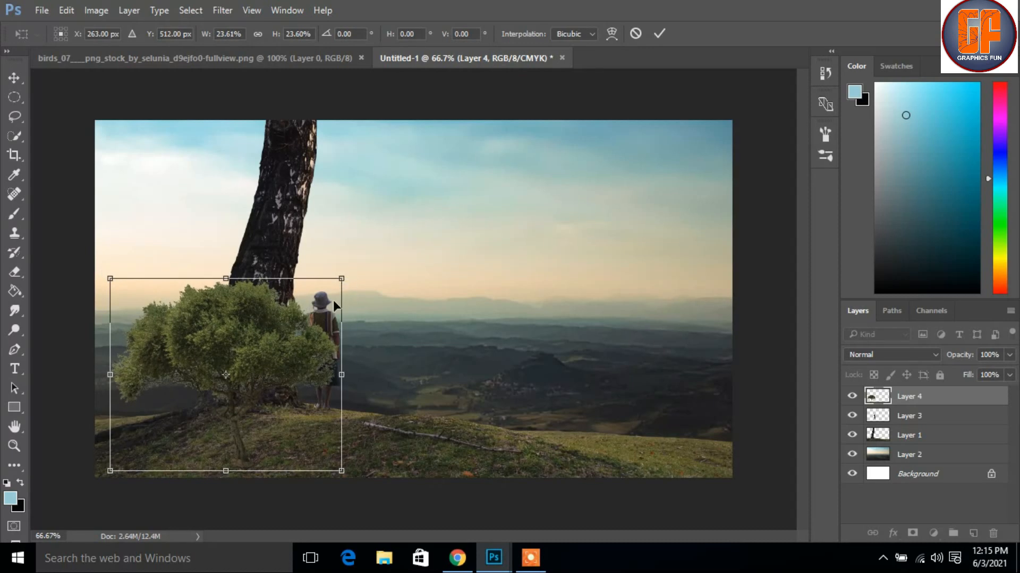
left_click_drag(276, 345, 342, 127)
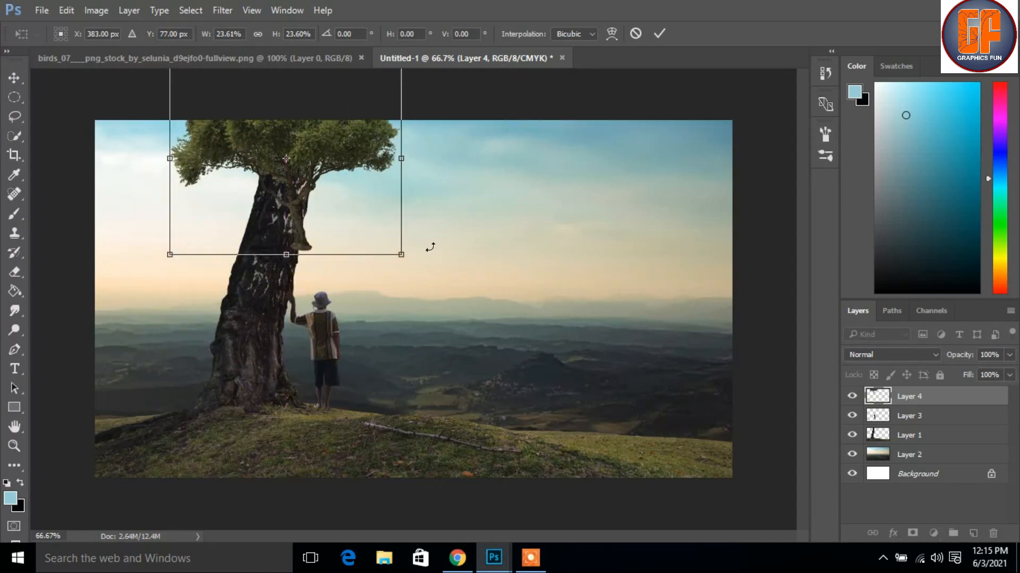
Enlarge the leafy tree layer to about 32.8% over the trunk and flip it horizontally.
left_click_drag(402, 256, 447, 292)
left_click_drag(358, 189, 349, 177)
right_click(356, 155)
left_click(393, 377)
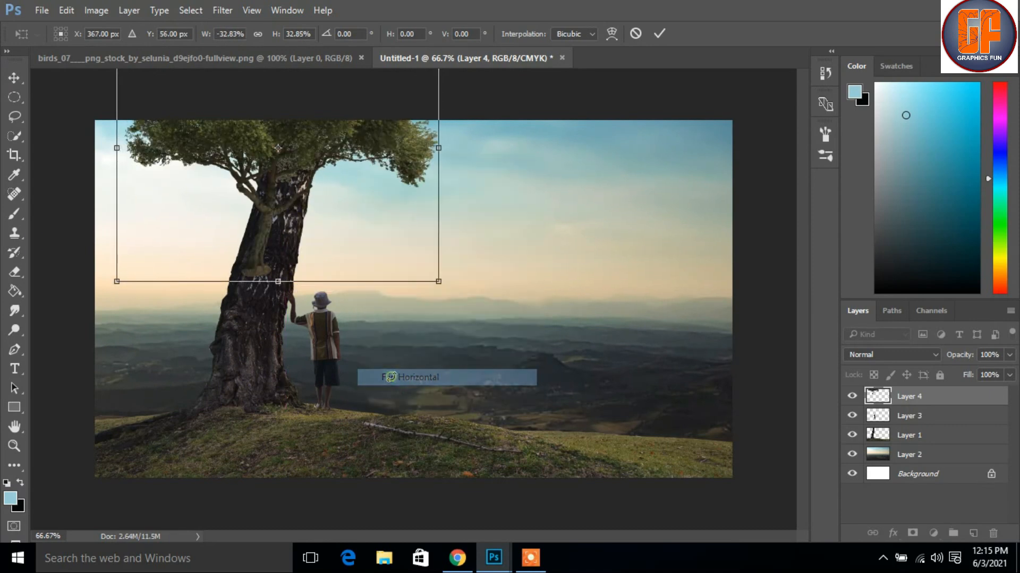
Move the leafy tree to X 413 px, Y 21.5 px with a 3.49° rotation and apply the transform.
left_click_drag(314, 161, 338, 144)
left_click_drag(471, 277, 468, 292)
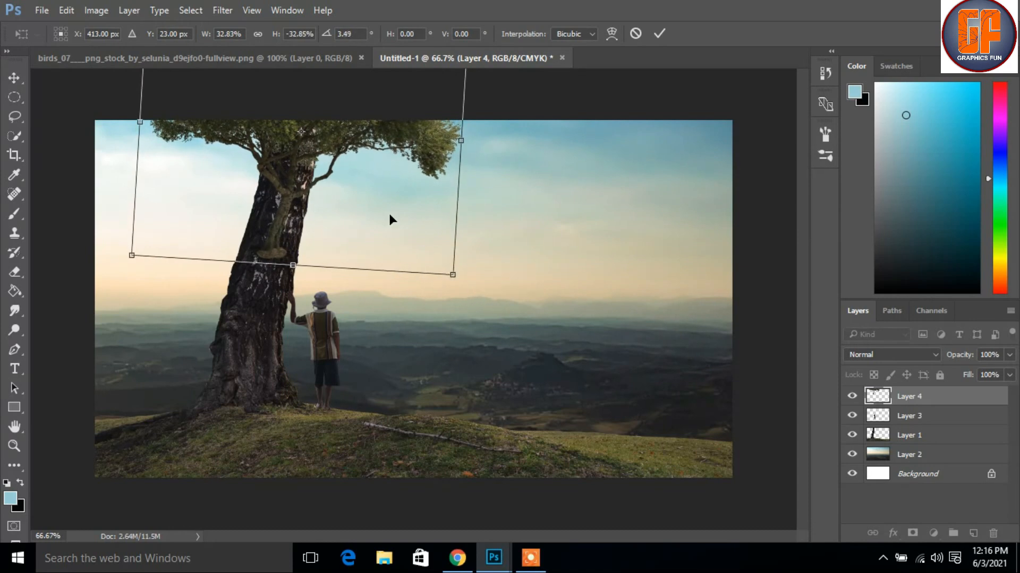
key("Up")
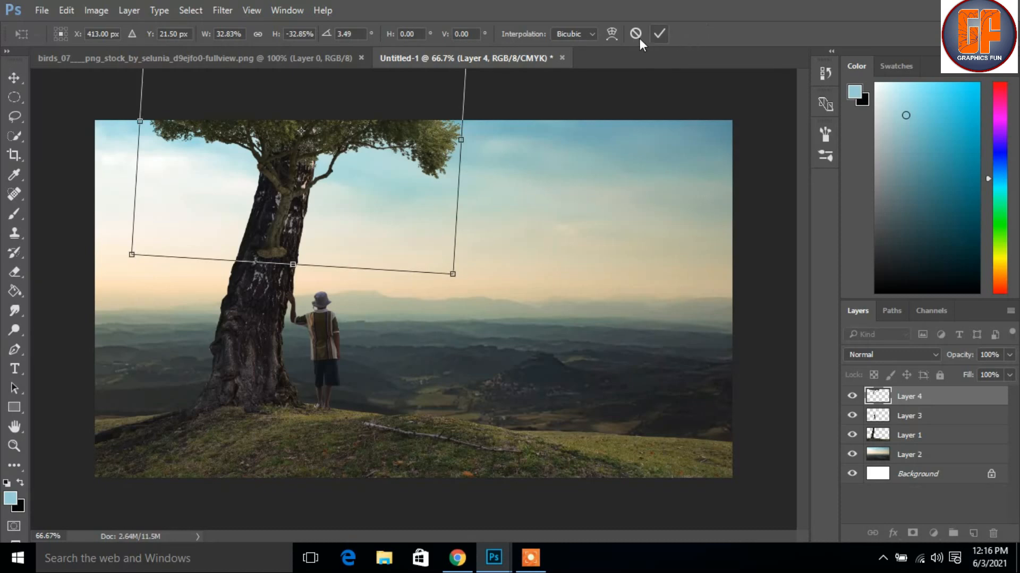
left_click(665, 37)
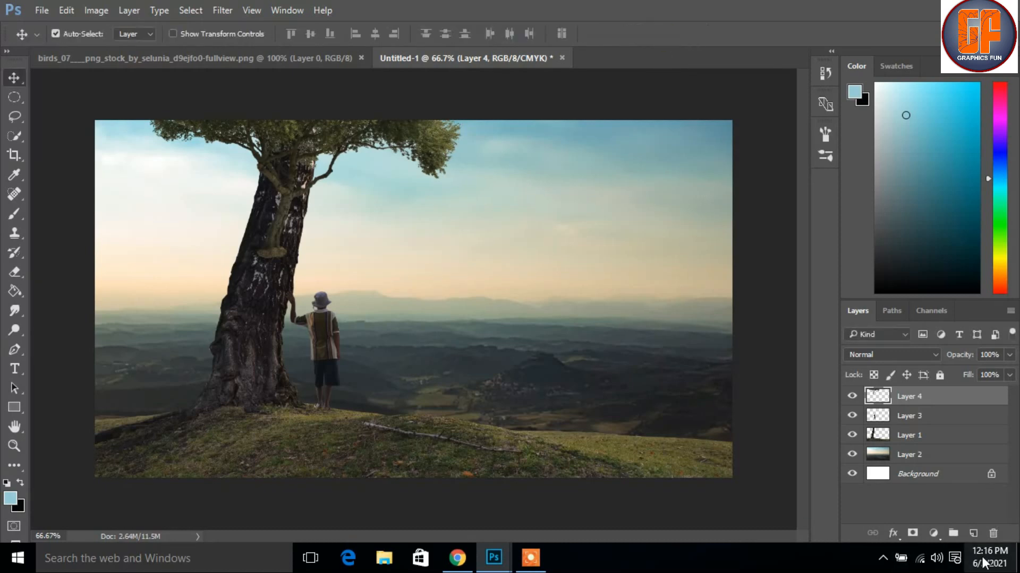
Add a layer mask to the leafy tree layer and set the Brush tool to 39% opacity for painting over the trunk overlap.
left_click(912, 533)
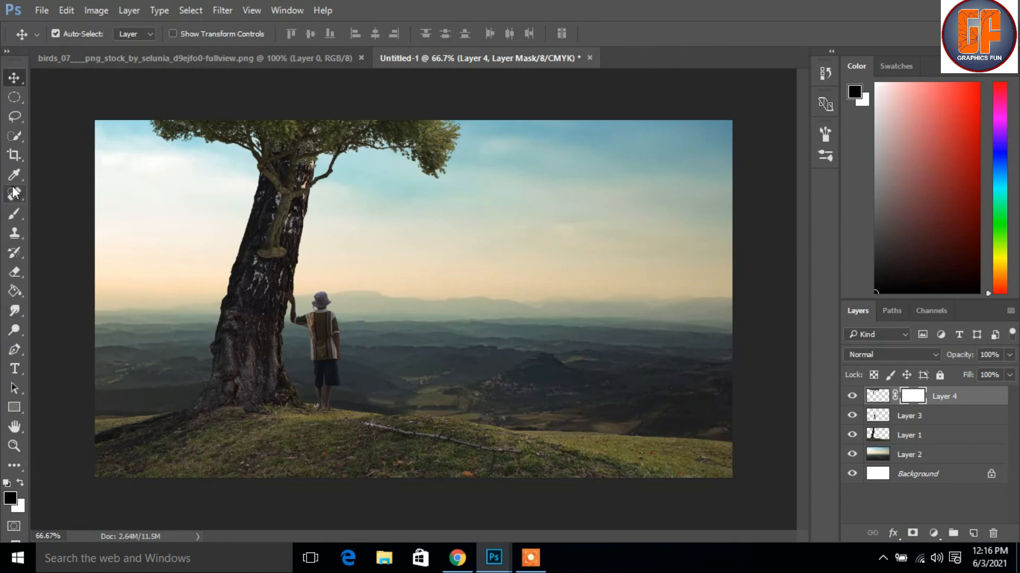
left_click(18, 214)
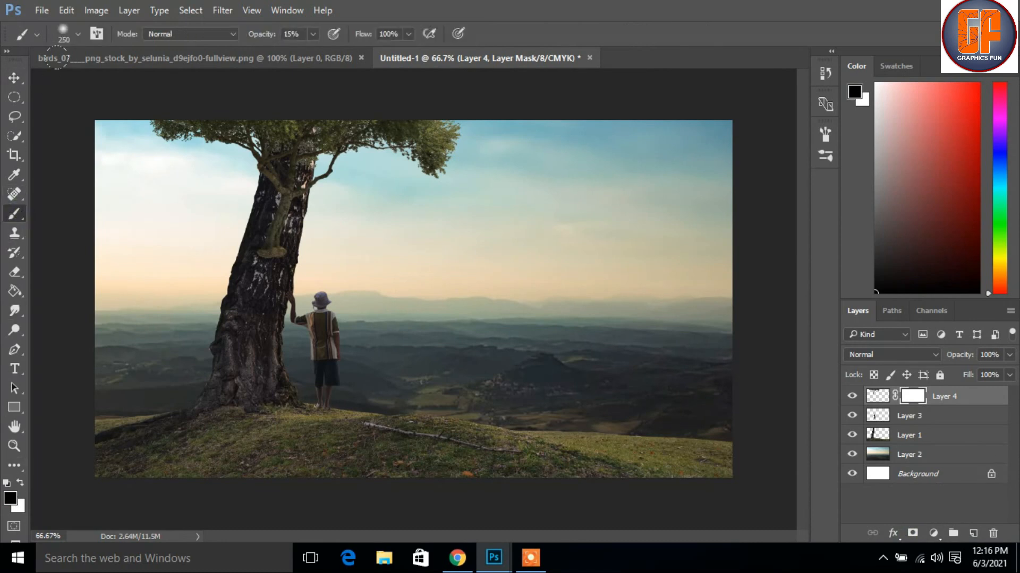
left_click(313, 34)
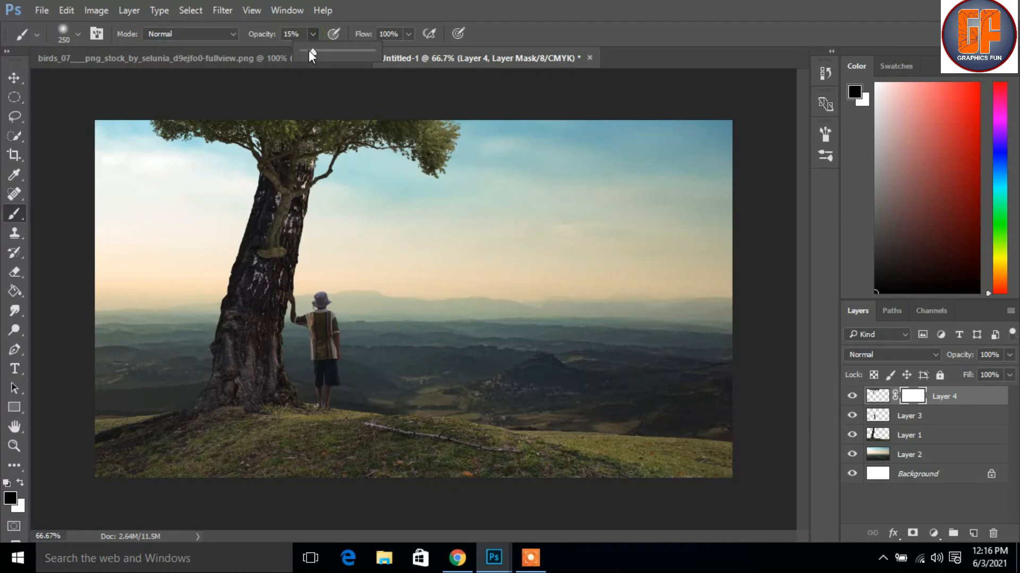
left_click_drag(335, 57, 330, 51)
left_click(312, 33)
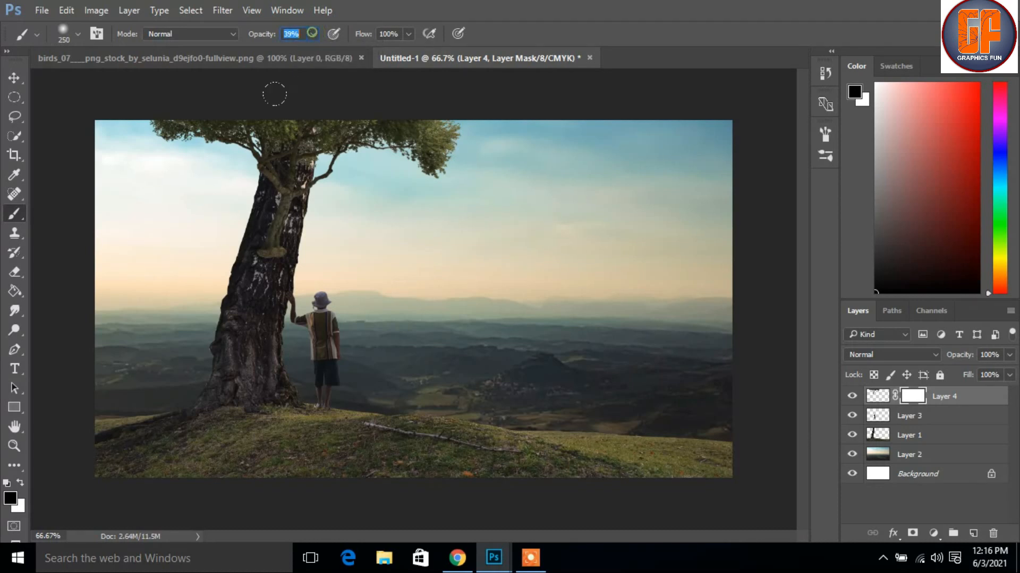
key("ctrl+plus")
key("ctrl+plus")
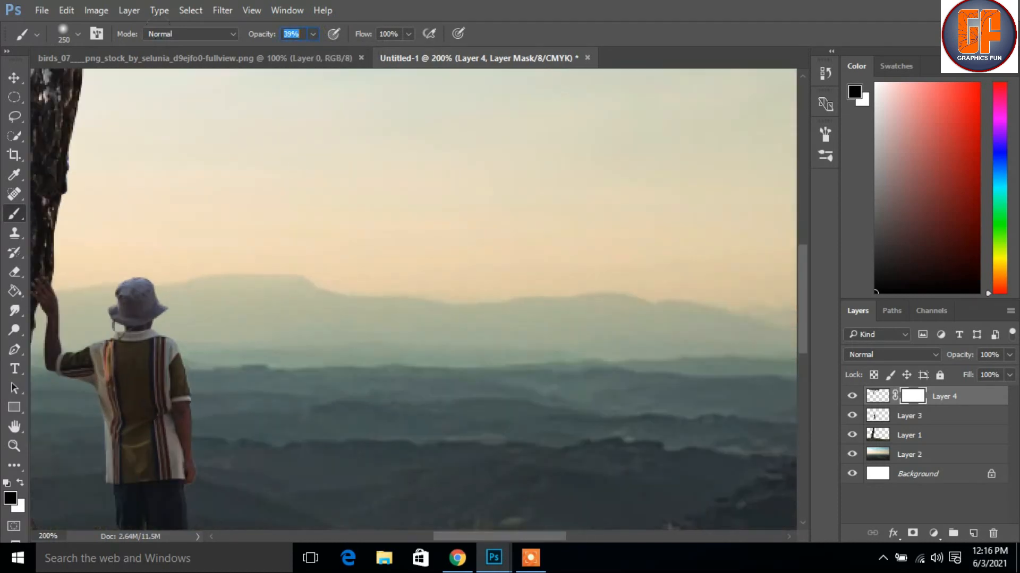
Paint black on Layer 4's mask to hide the leafy tree's own trunk and lower branches where they overlap the big trunk.
left_click_drag(231, 174, 516, 413)
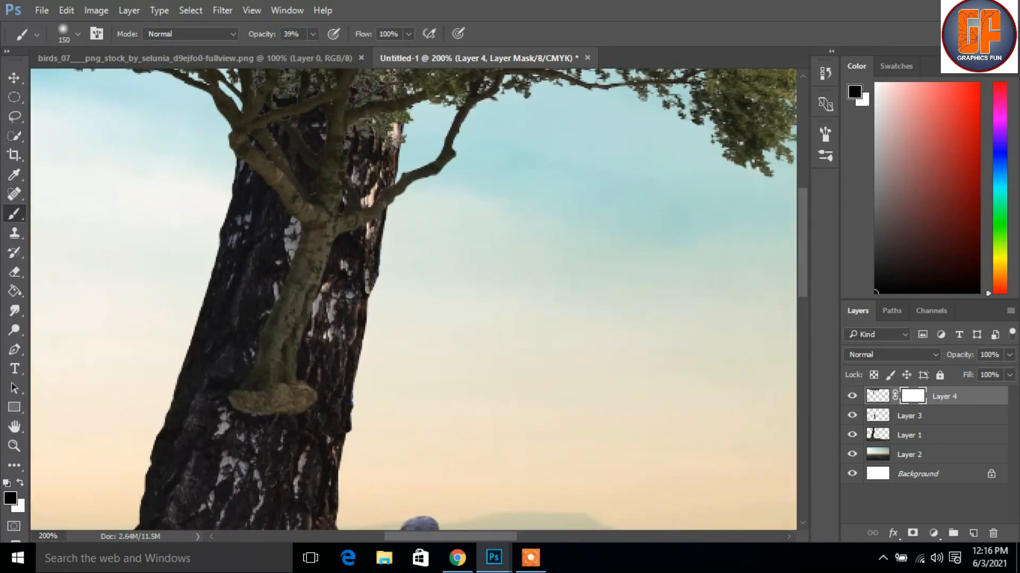
mouse_move(245, 355)
left_mouse_down()
mouse_move(297, 399)
mouse_move(236, 344)
mouse_move(238, 294)
mouse_move(308, 269)
mouse_move(255, 277)
left_mouse_up()
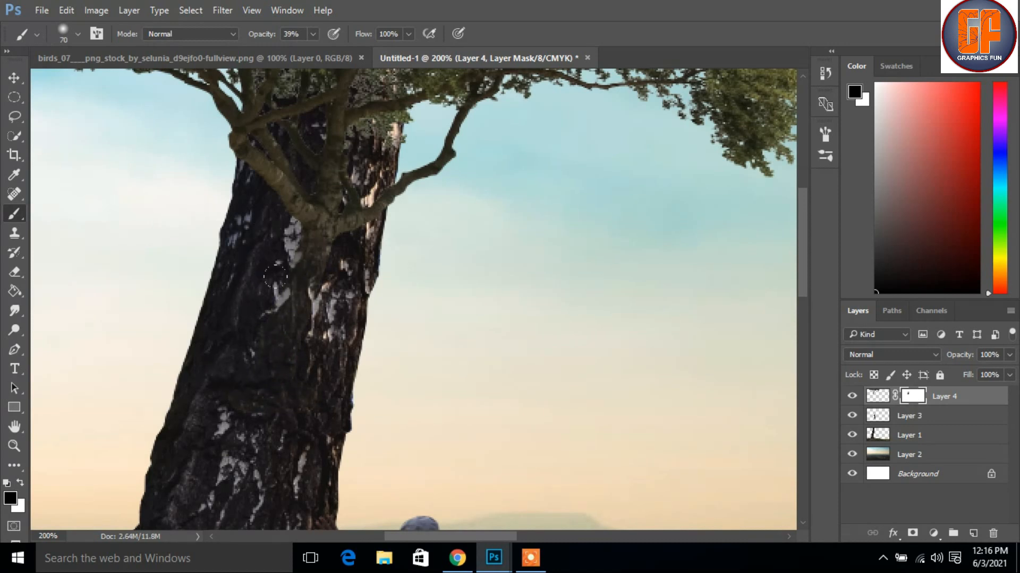
mouse_move(333, 190)
left_mouse_down()
mouse_move(353, 213)
mouse_move(340, 193)
mouse_move(314, 188)
mouse_move(289, 204)
mouse_move(284, 182)
mouse_move(332, 225)
mouse_move(330, 210)
mouse_move(347, 203)
mouse_move(345, 192)
mouse_move(354, 198)
mouse_move(318, 180)
mouse_move(326, 165)
mouse_move(308, 160)
mouse_move(319, 173)
mouse_move(301, 142)
left_mouse_up()
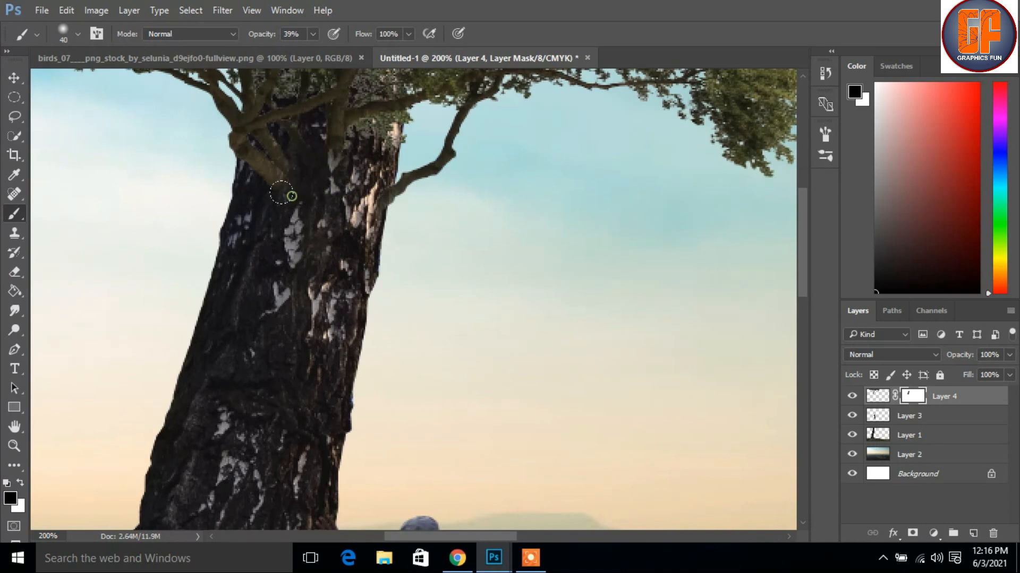
mouse_move(330, 207)
left_mouse_down()
mouse_move(349, 167)
mouse_move(352, 192)
mouse_move(336, 182)
mouse_move(347, 171)
mouse_move(326, 215)
mouse_move(338, 170)
mouse_move(319, 212)
left_mouse_up()
key("ctrl+minus")
key("ctrl+minus")
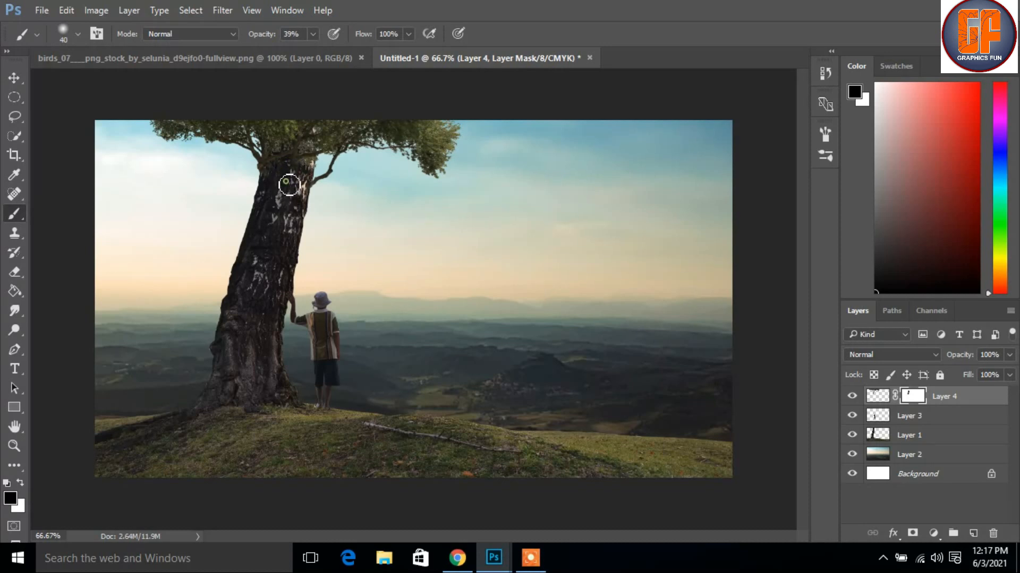
Copy the flock of birds from the birds_07 image into Untitled-1 and minimize the birds document.
left_click(15, 77)
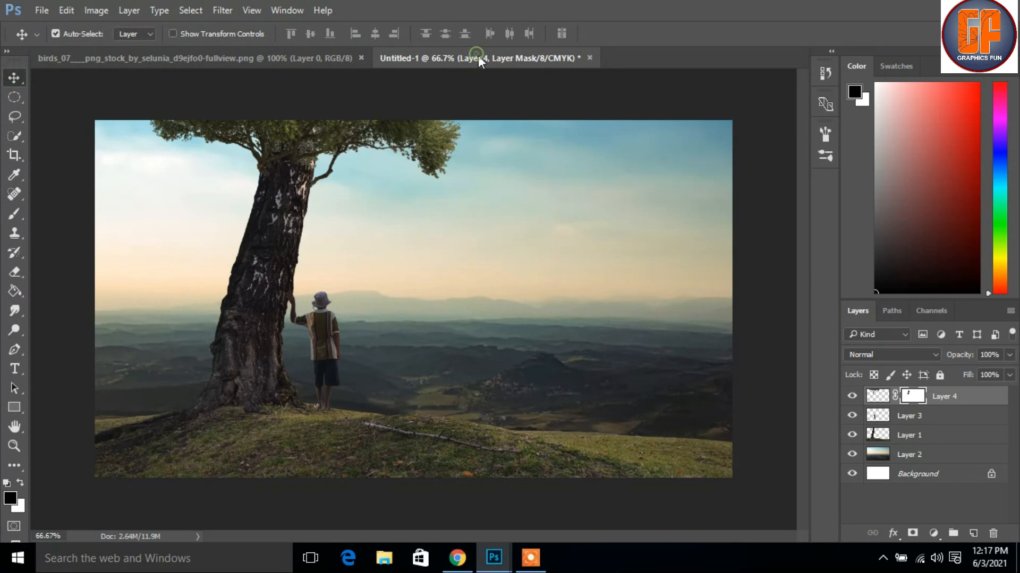
mouse_move(492, 57)
left_mouse_down()
mouse_move(509, 115)
mouse_move(474, 56)
left_mouse_up()
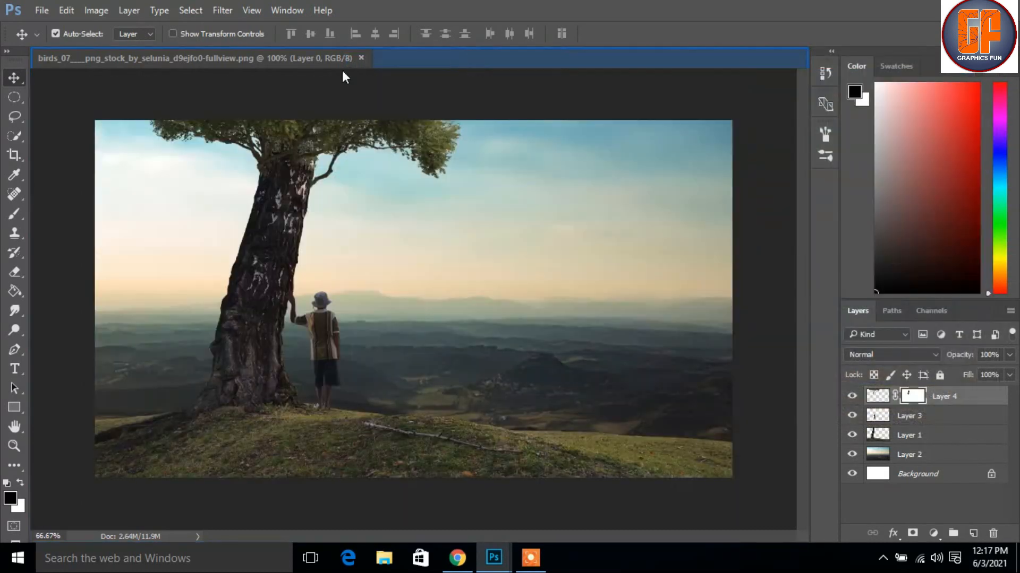
left_click_drag(250, 57, 430, 93)
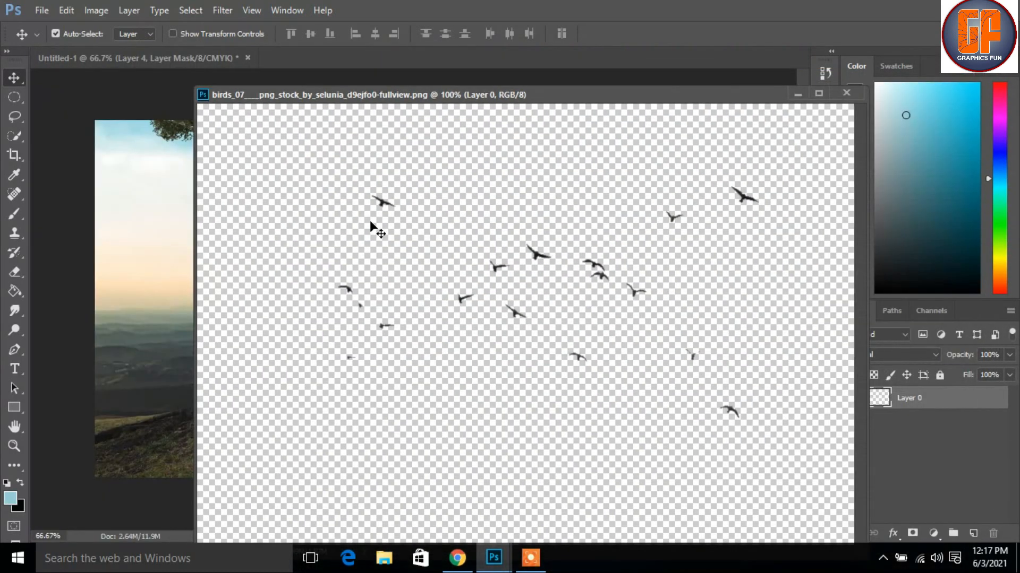
left_click_drag(378, 204, 180, 265)
left_click_drag(536, 262, 178, 254)
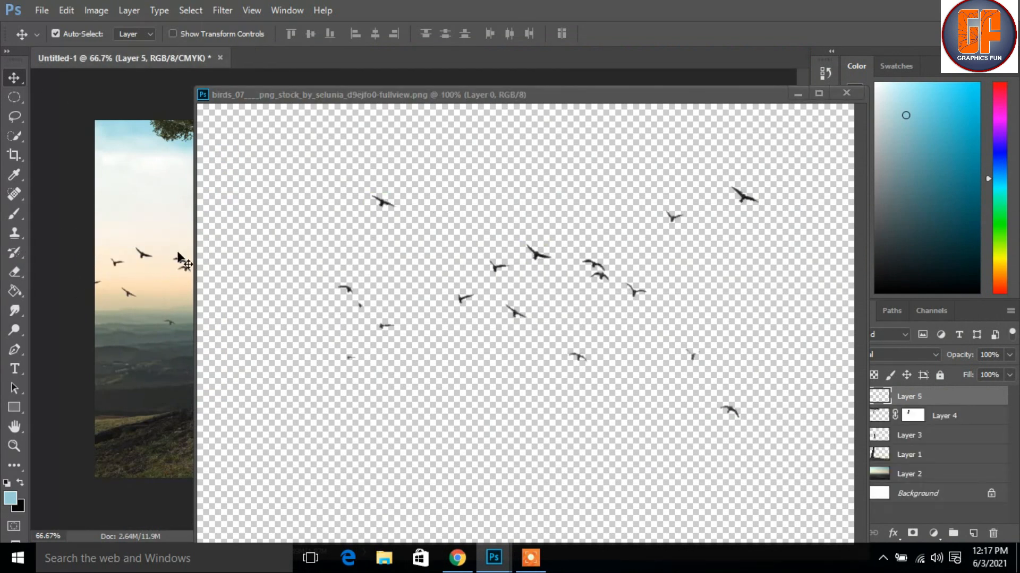
left_click(797, 93)
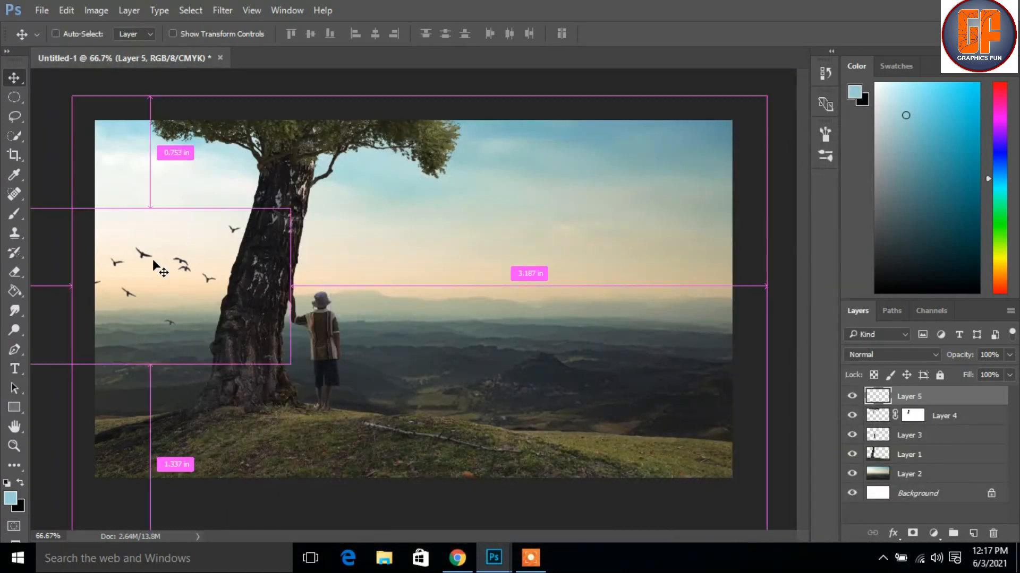
Move the birds layer into the open sky at X 905.5 px, Y 265.5 px and flip it horizontally.
key("ctrl+t")
left_click_drag(144, 257, 540, 224)
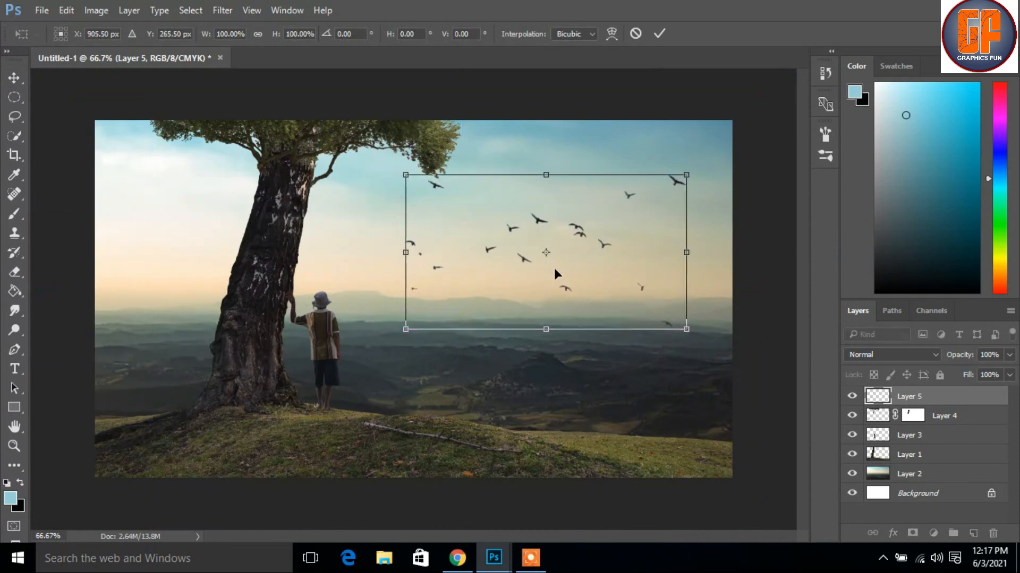
right_click(599, 259)
left_click(647, 479)
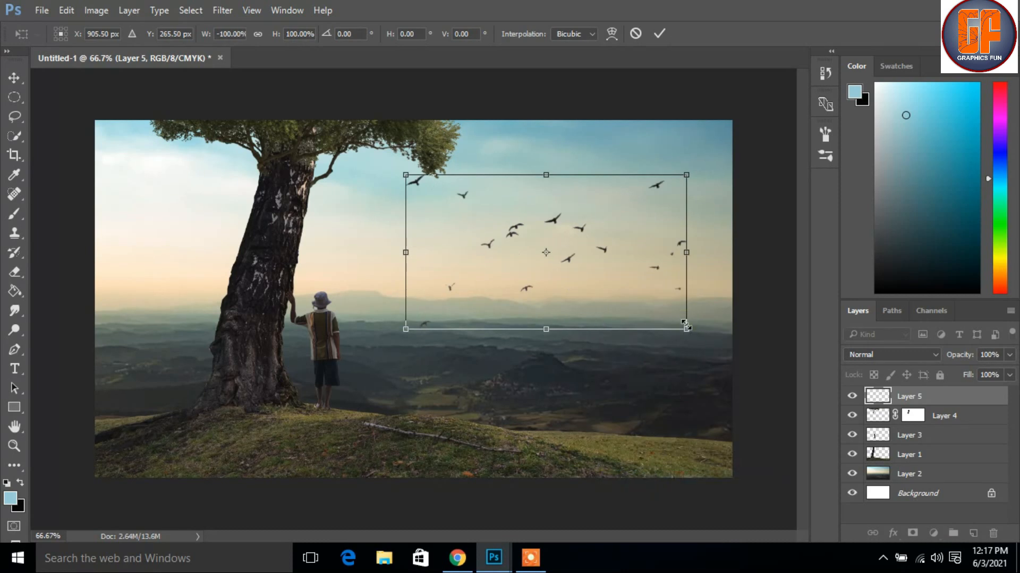
Scale the birds to about 70.6% with a -5.63° rotation at X 921.5 px, Y 222.5 px and apply the transform.
left_click_drag(684, 318, 637, 303)
mouse_move(614, 261)
left_mouse_down()
mouse_move(610, 238)
mouse_move(630, 257)
left_mouse_up()
left_click_drag(671, 294, 658, 272)
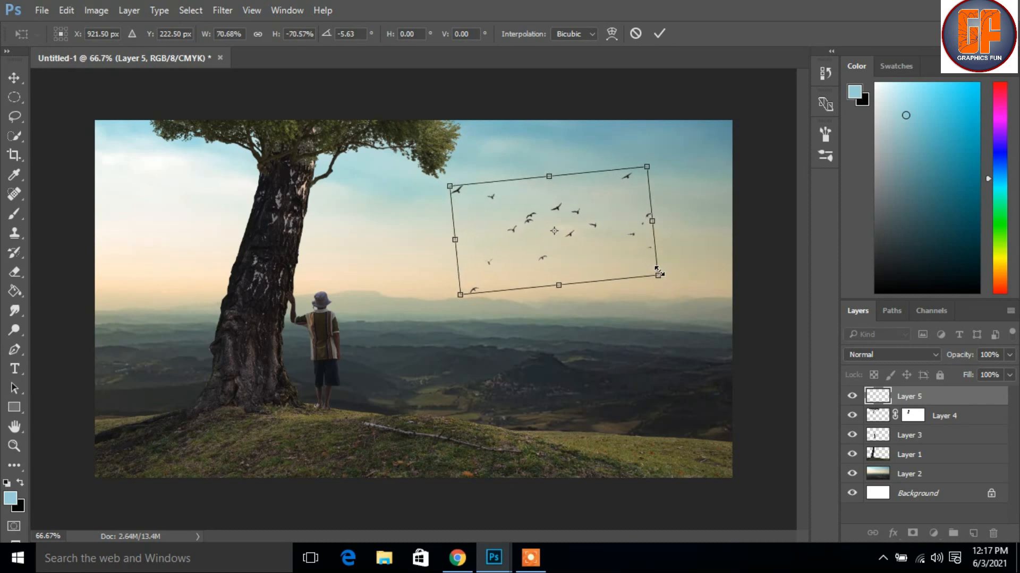
left_click(660, 35)
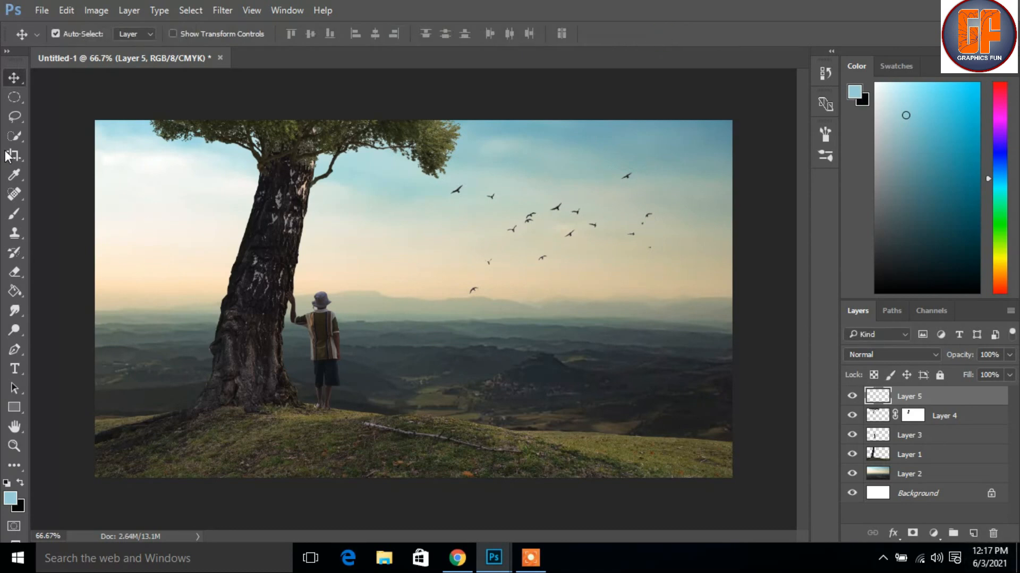
Add a new empty layer and place it directly below Layer 1, the tree trunk and hill layer.
left_click(930, 439)
left_click(943, 456)
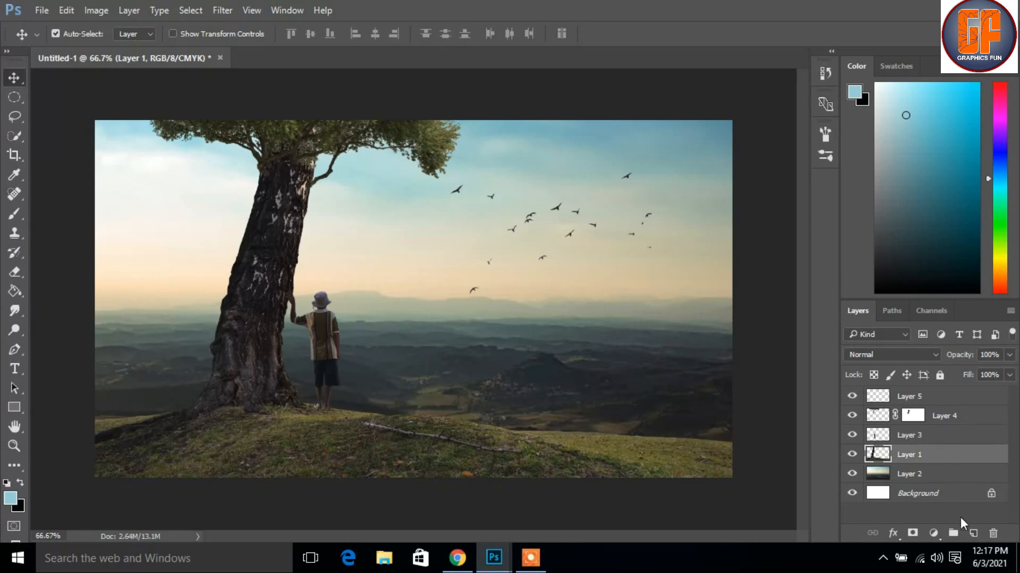
left_click(974, 535)
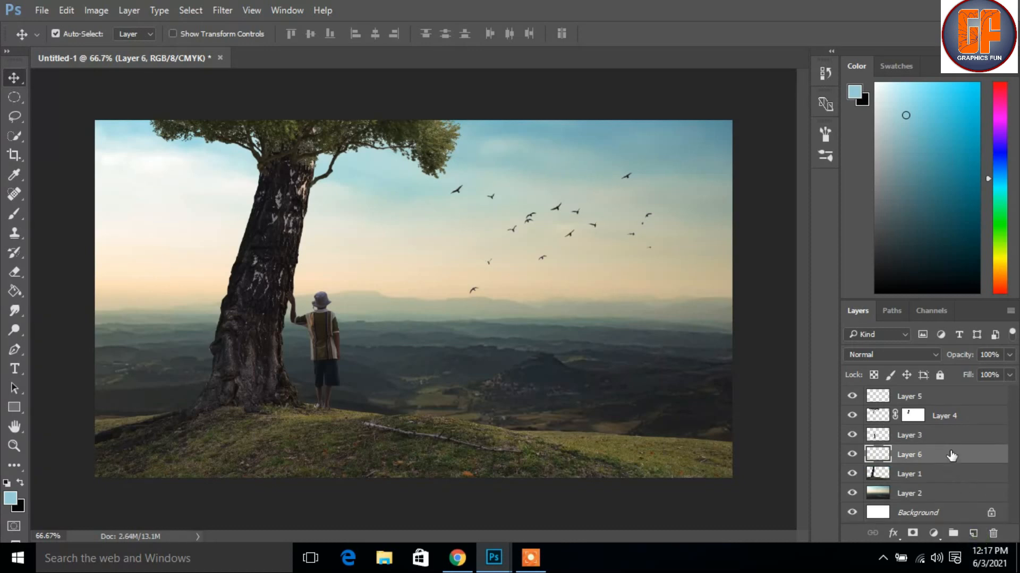
left_click_drag(949, 454, 951, 478)
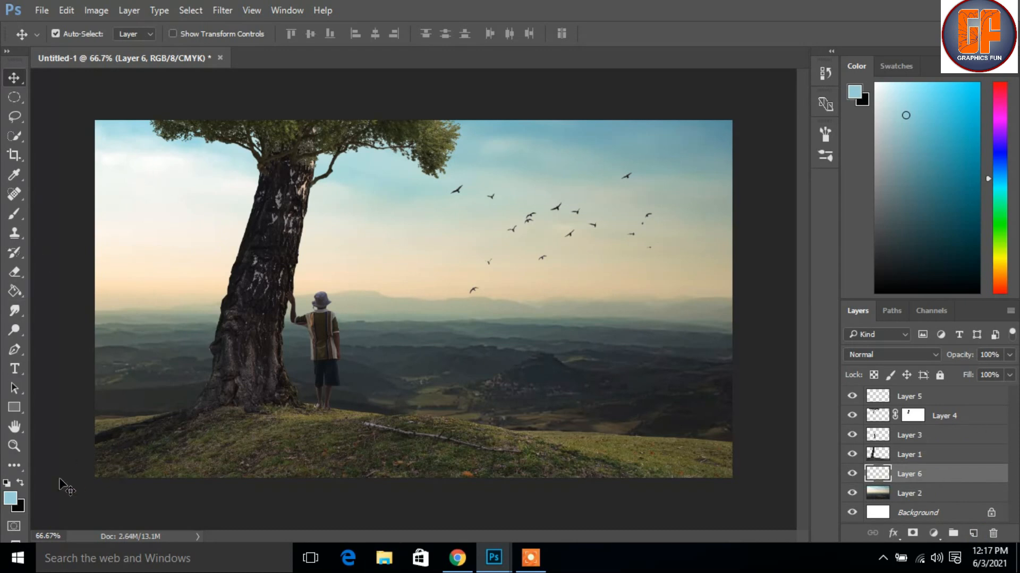
Set the foreground colour to pure white, ffffff.
left_click(10, 500)
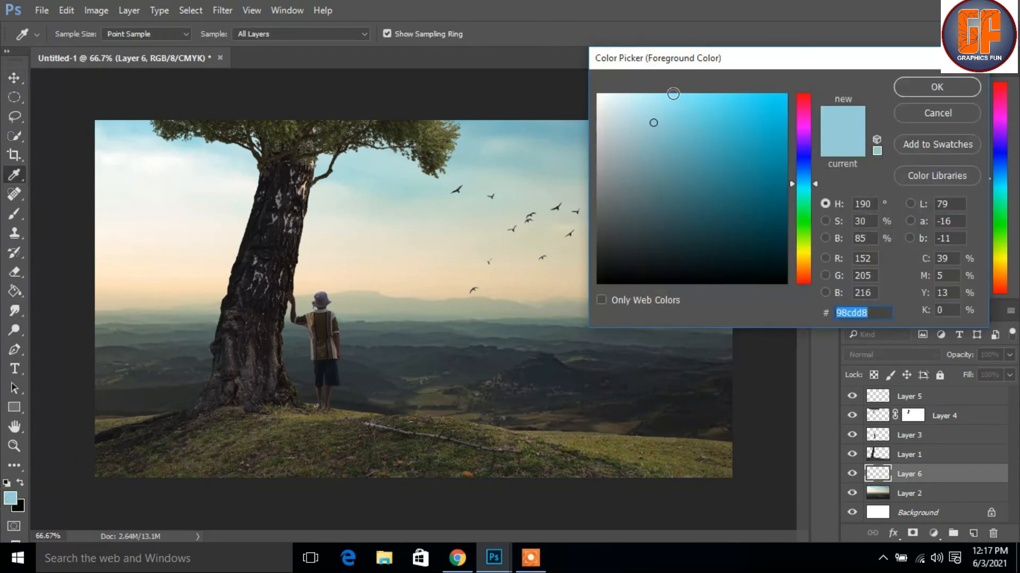
left_click(599, 95)
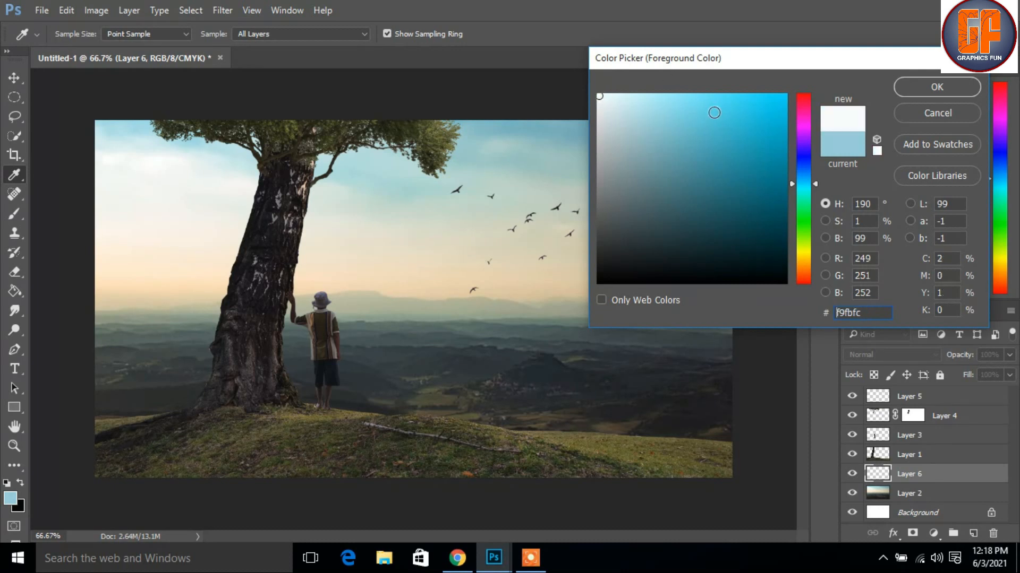
left_click_drag(599, 94, 595, 90)
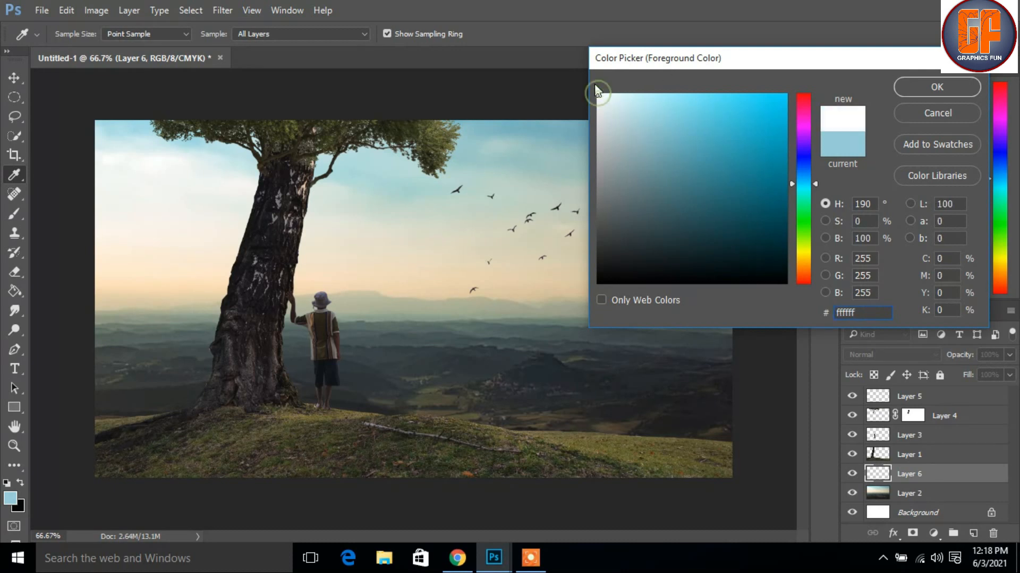
left_click(937, 87)
key("v")
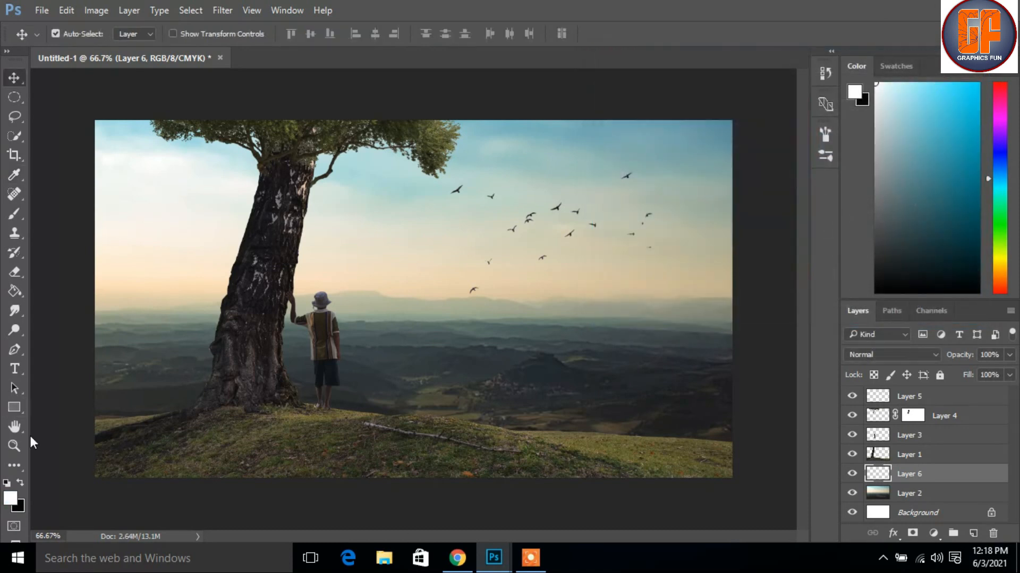
Paint faint white haze across the valley behind the hill on Layer 6 using a 300 px brush at 16% opacity.
left_click(14, 213)
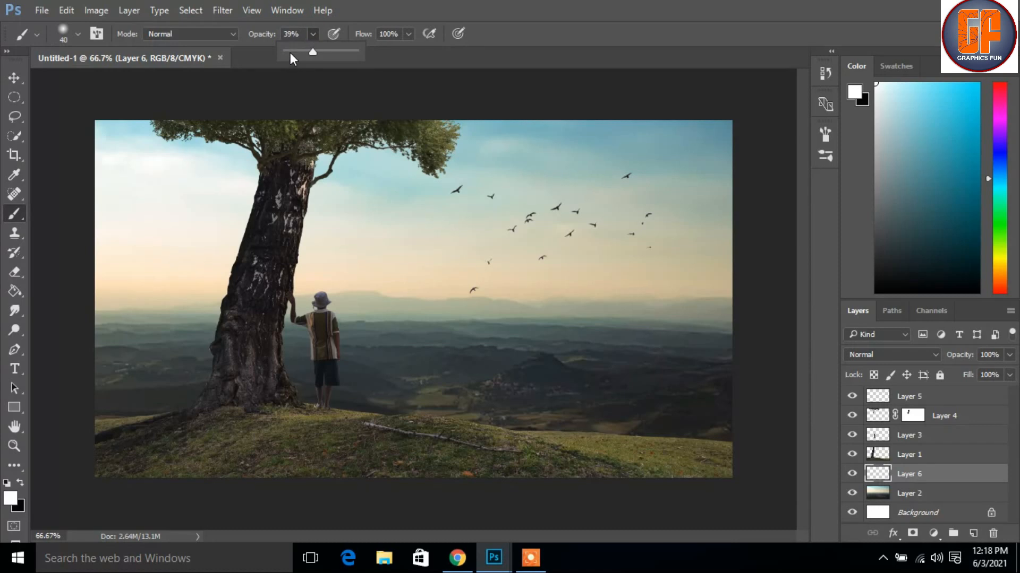
left_click(310, 34)
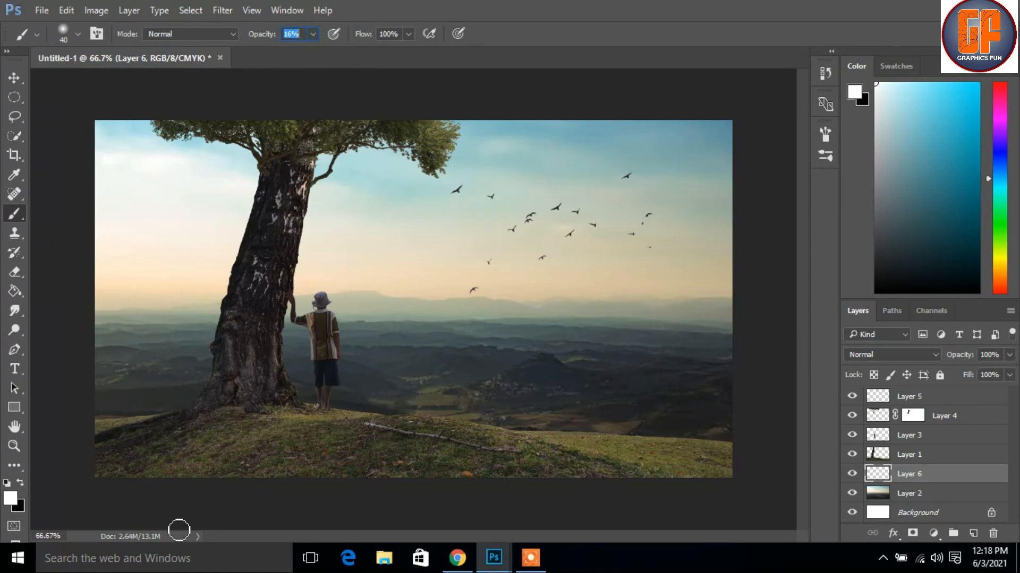
key("Return")
key("bracketright")
key("bracketright")
key("bracketright")
key("bracketright")
key("bracketright")
key("bracketright")
key("bracketright")
key("bracketright")
key("bracketright")
key("bracketright")
key("bracketright")
key("bracketright")
key("bracketright")
key("bracketright")
left_click_drag(63, 388, 724, 403)
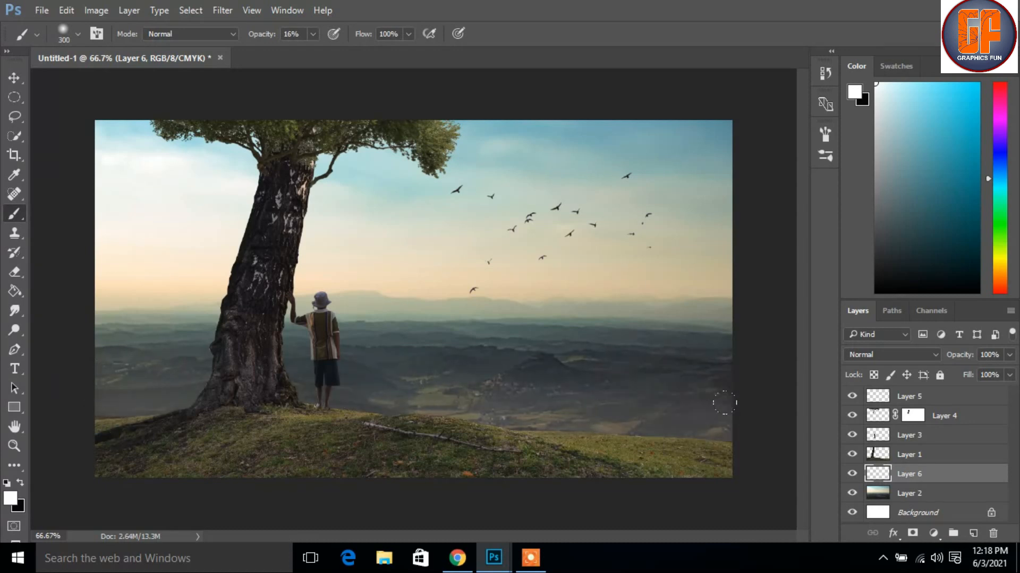
left_click_drag(640, 416, 149, 401)
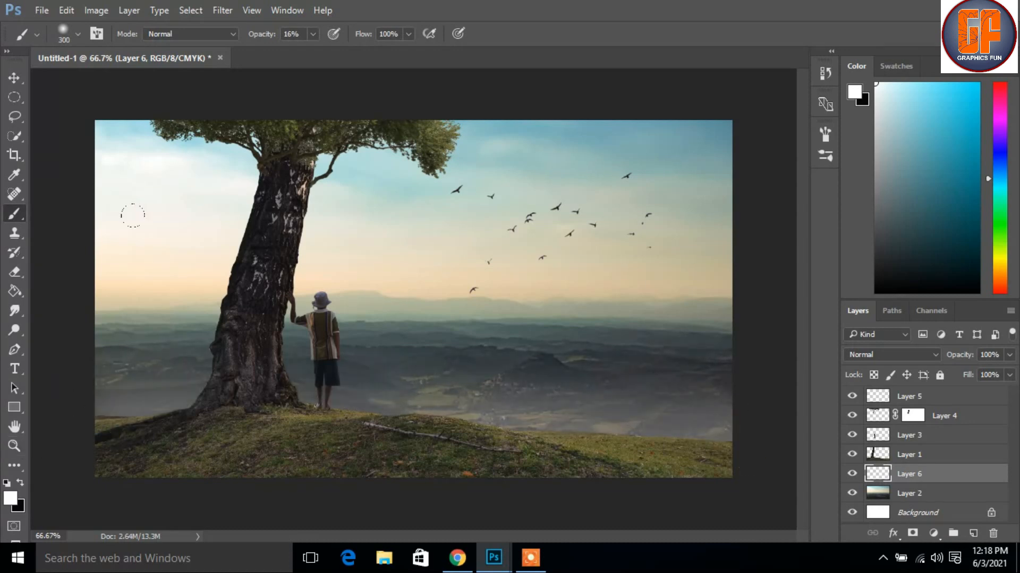
left_click(14, 78)
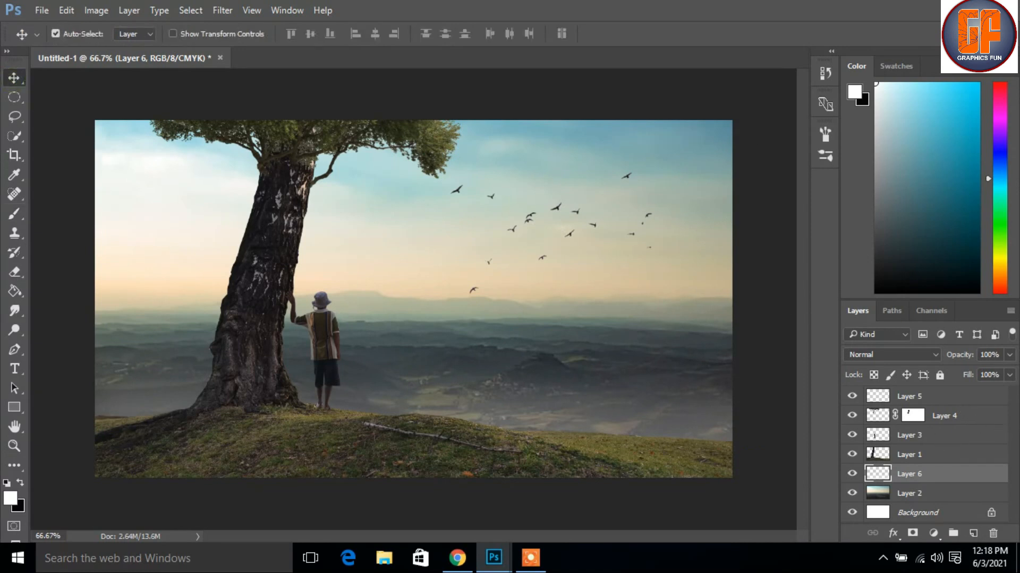
Add a new empty layer directly above the Layer 2 landscape and ready the Brush tool for it.
left_click(932, 491)
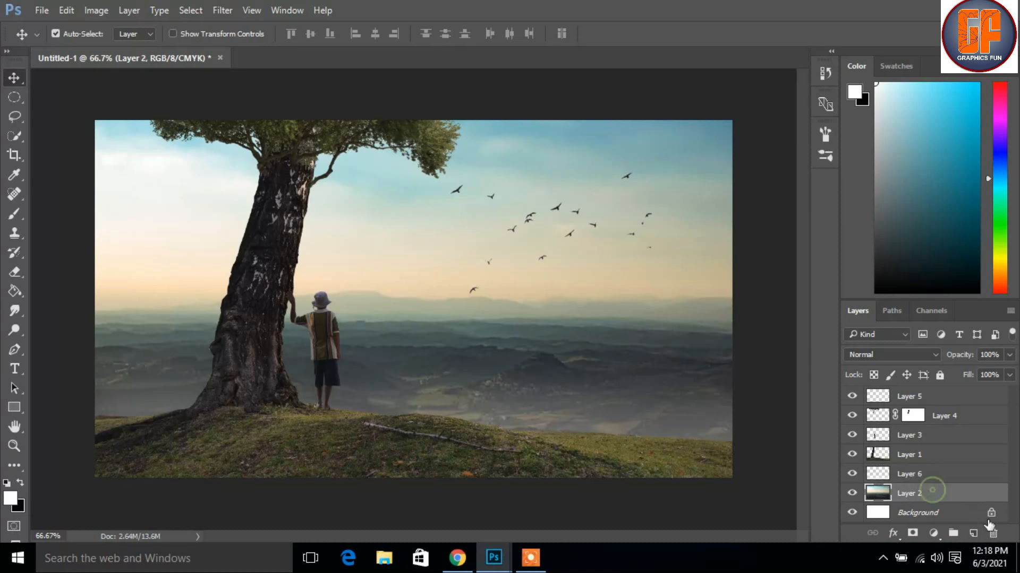
left_click(973, 534)
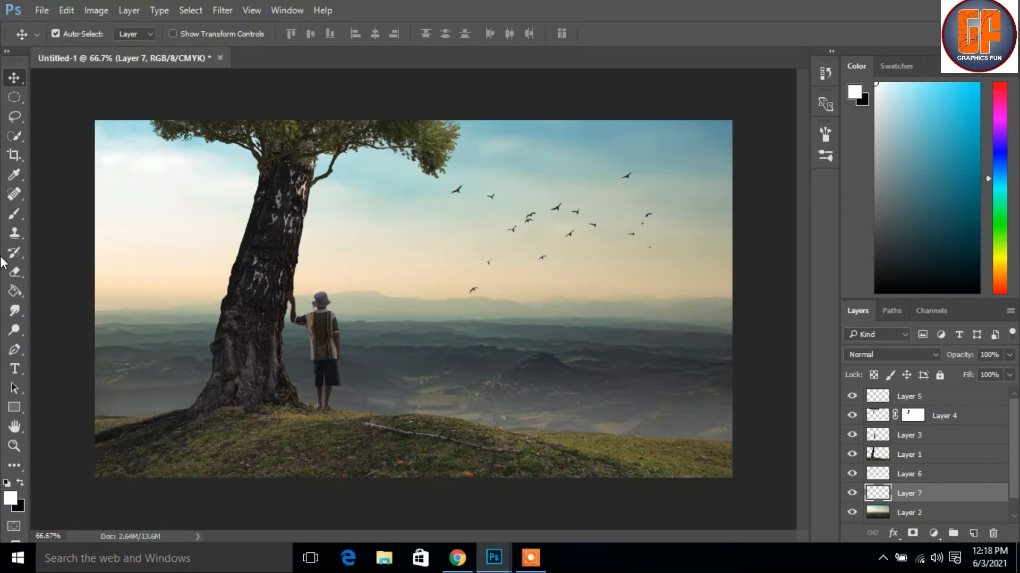
left_click(14, 215)
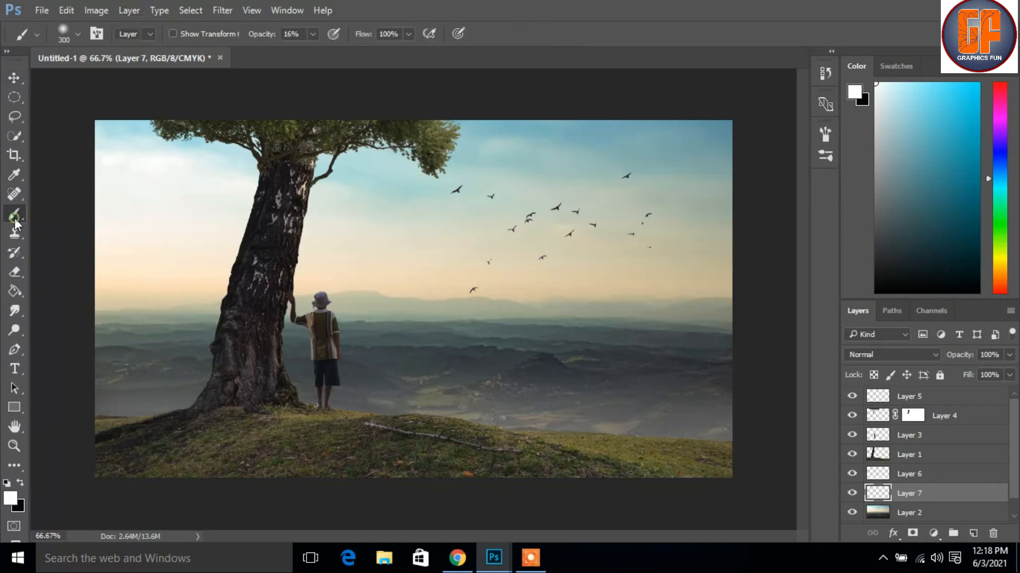
Set the foreground colour to a6d4d5 and paint the tint softly over the sky on Layer 7 at 16% brush opacity.
left_click(11, 498)
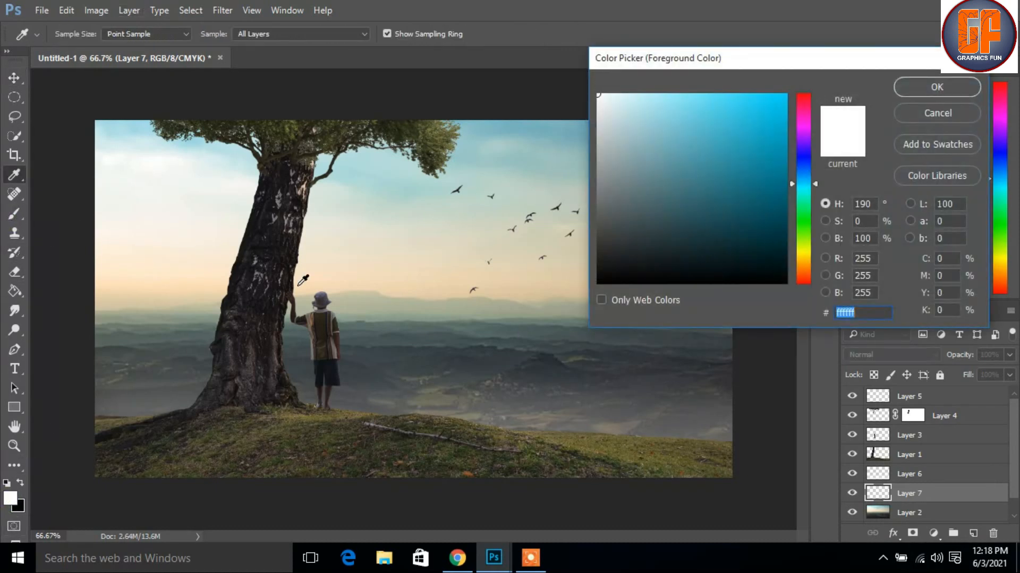
left_click(506, 159)
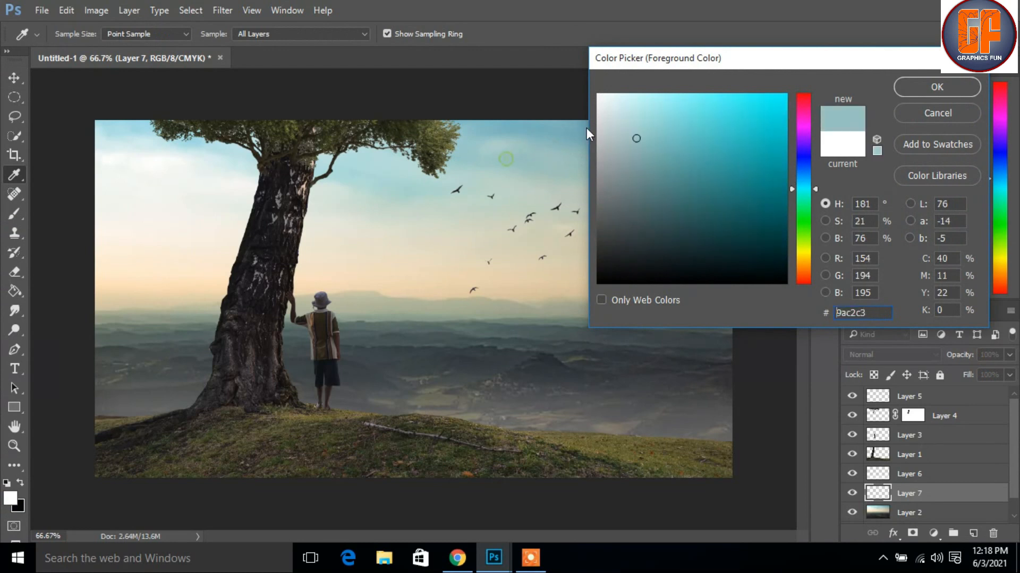
left_click(639, 124)
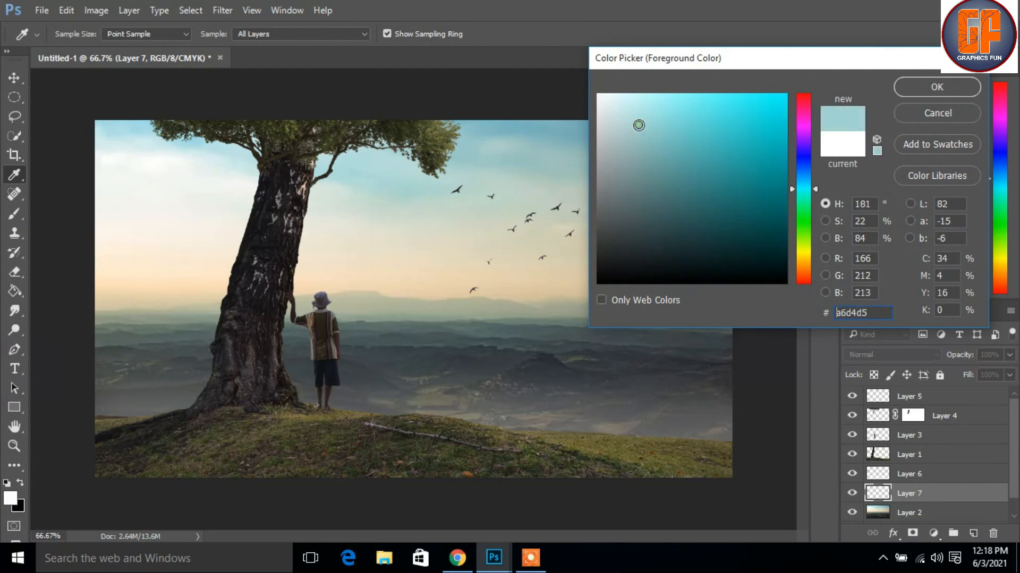
left_click(940, 86)
key("b")
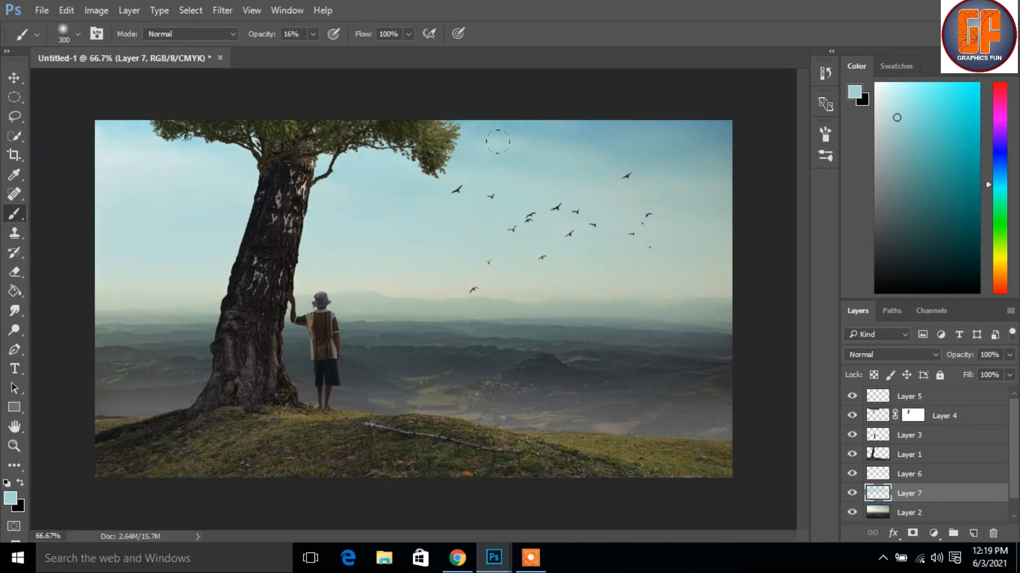
left_click(14, 78)
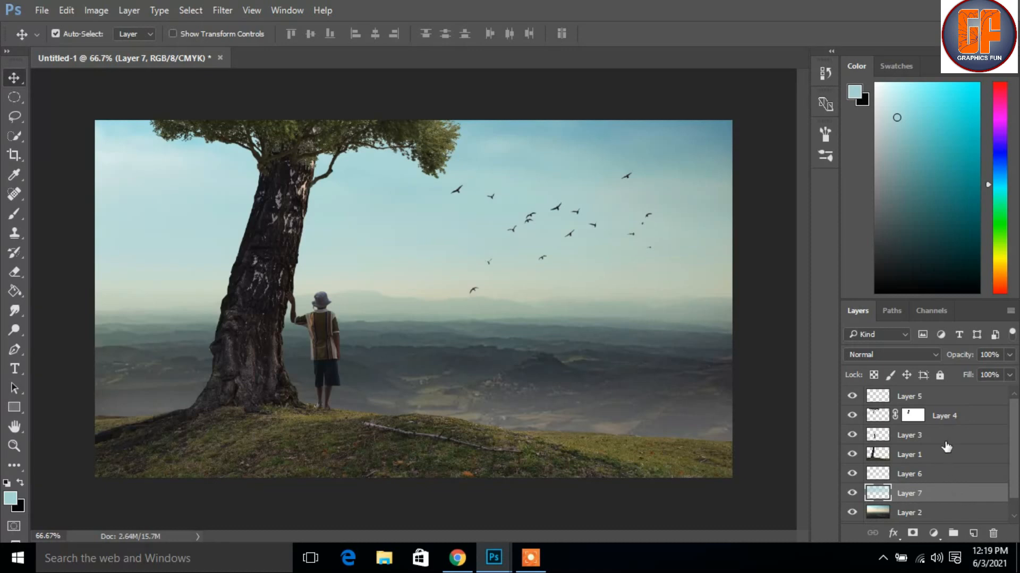
Set the foreground colour to fbffff and paint more haze across the valley on Layer 6 with a 300 px brush at 16% opacity.
left_click(929, 474)
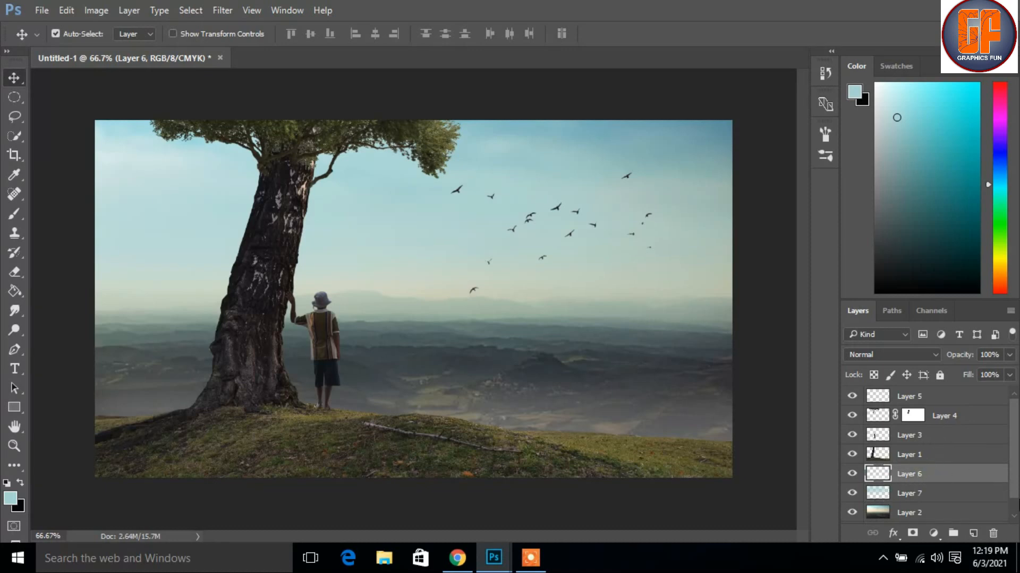
left_click(10, 497)
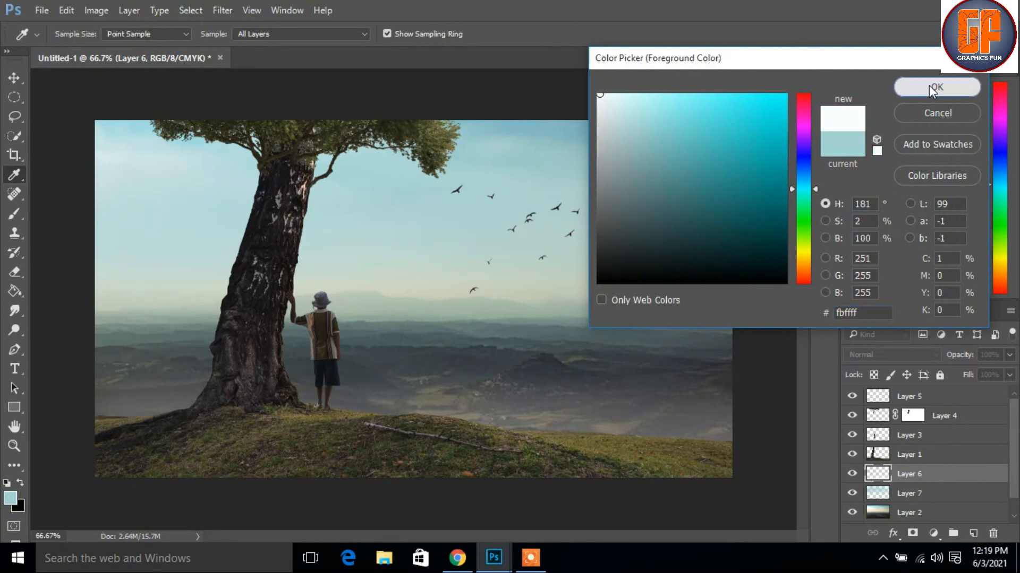
left_click(936, 87)
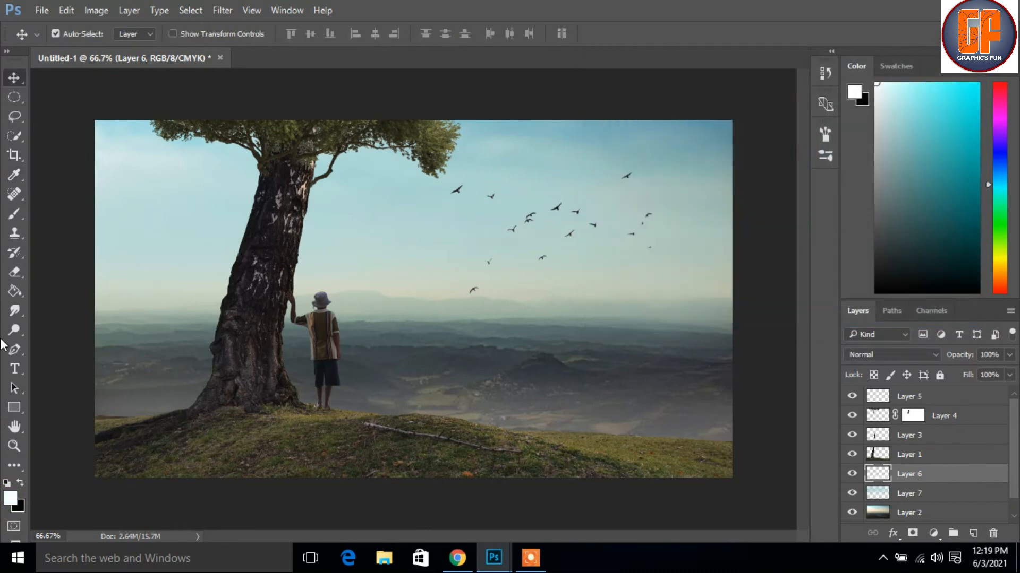
left_click(13, 213)
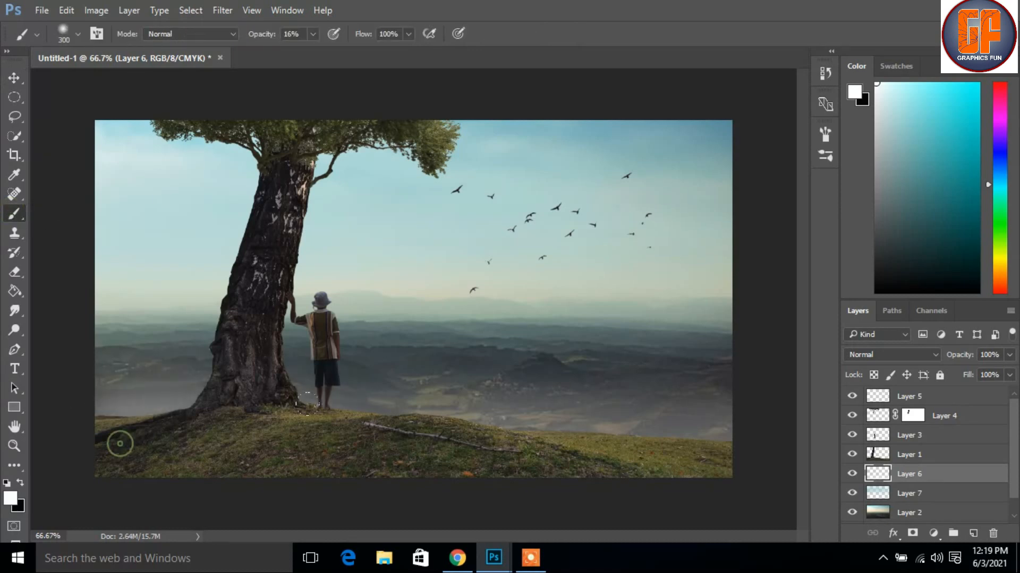
left_click_drag(659, 393, 711, 436)
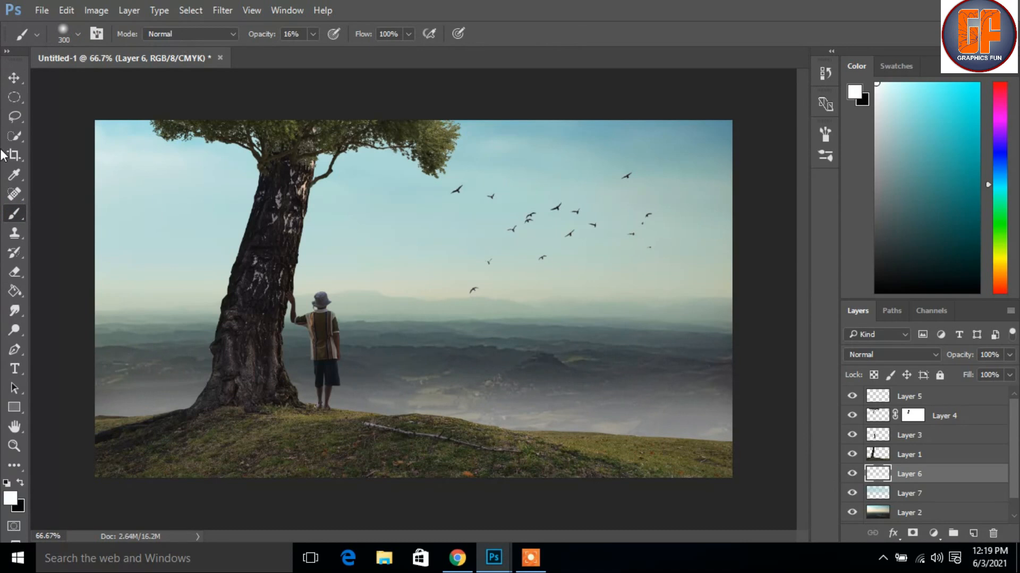
key("ctrl+s")
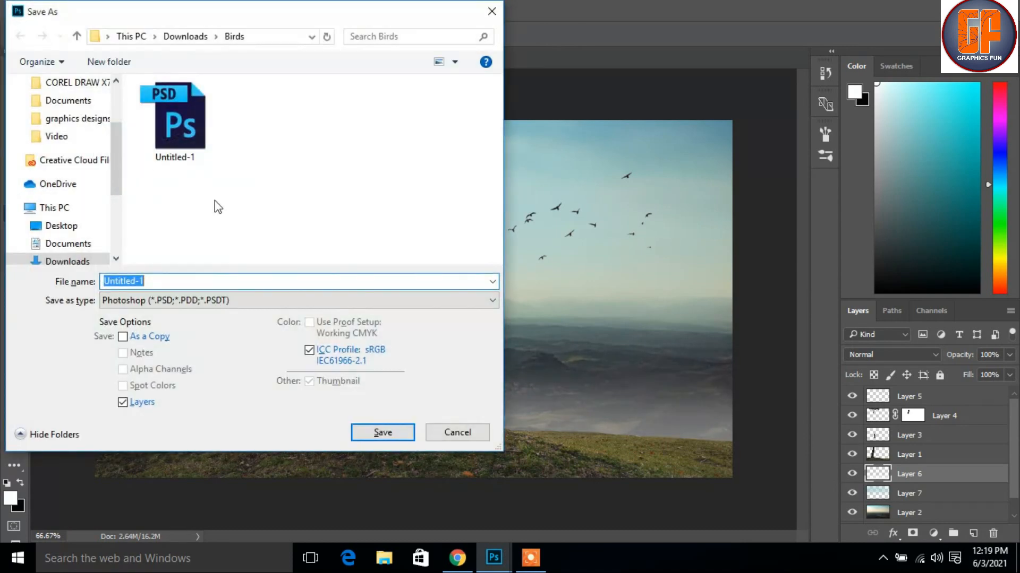
left_click(442, 438)
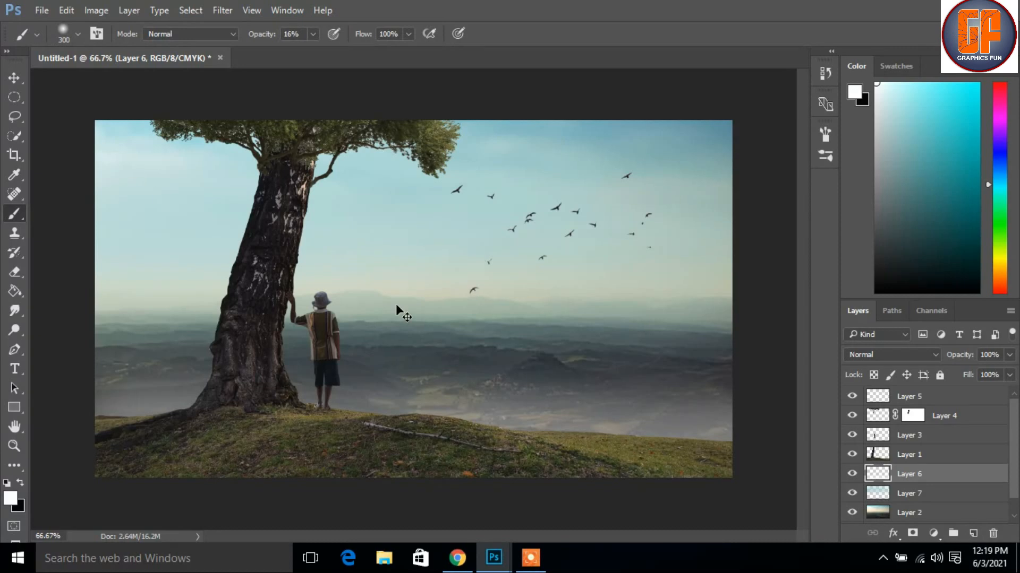
left_click(14, 77)
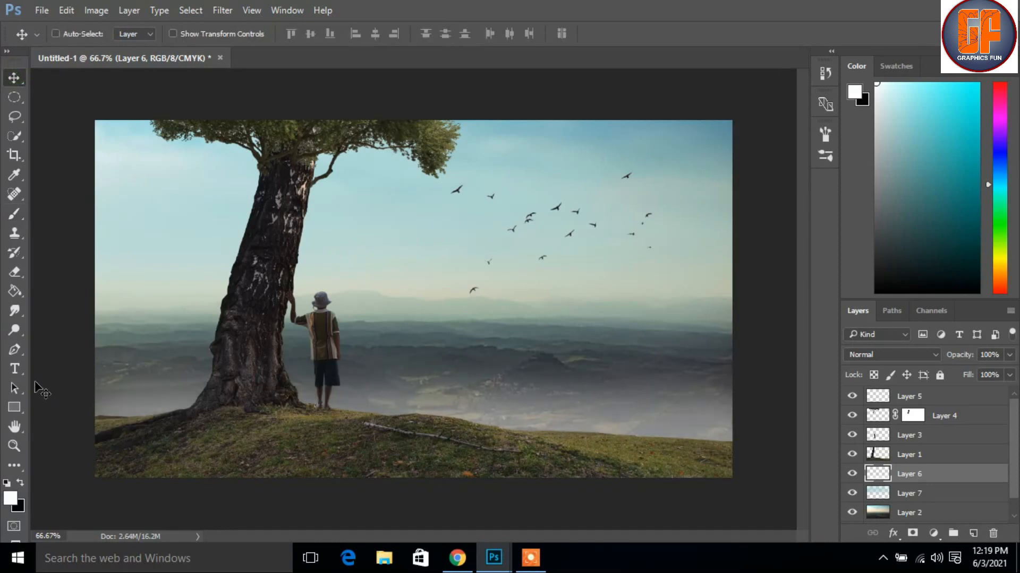
left_click(55, 33)
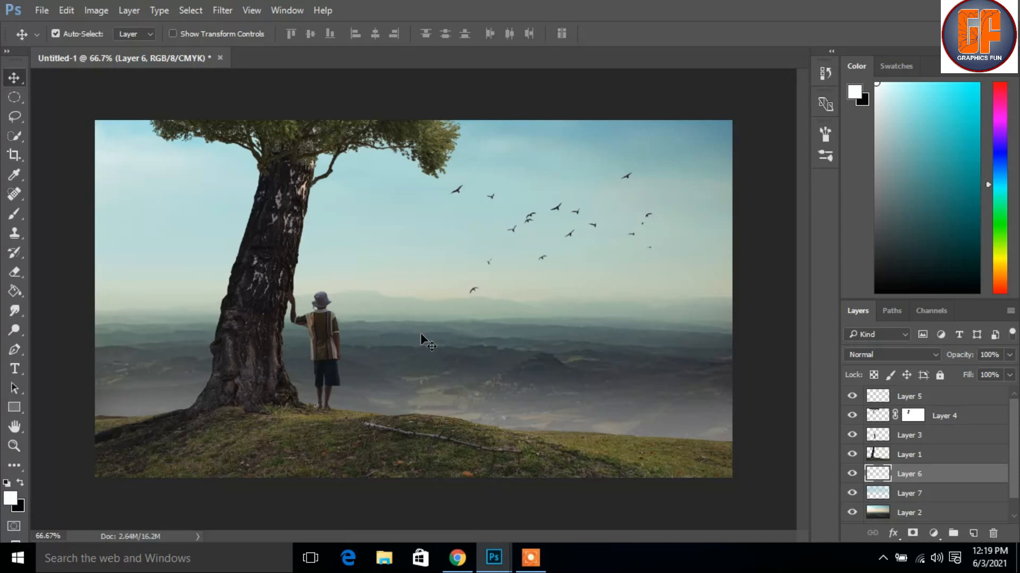
Add a new empty layer above Layer 3 and switch the foreground colour to black.
left_click(938, 436)
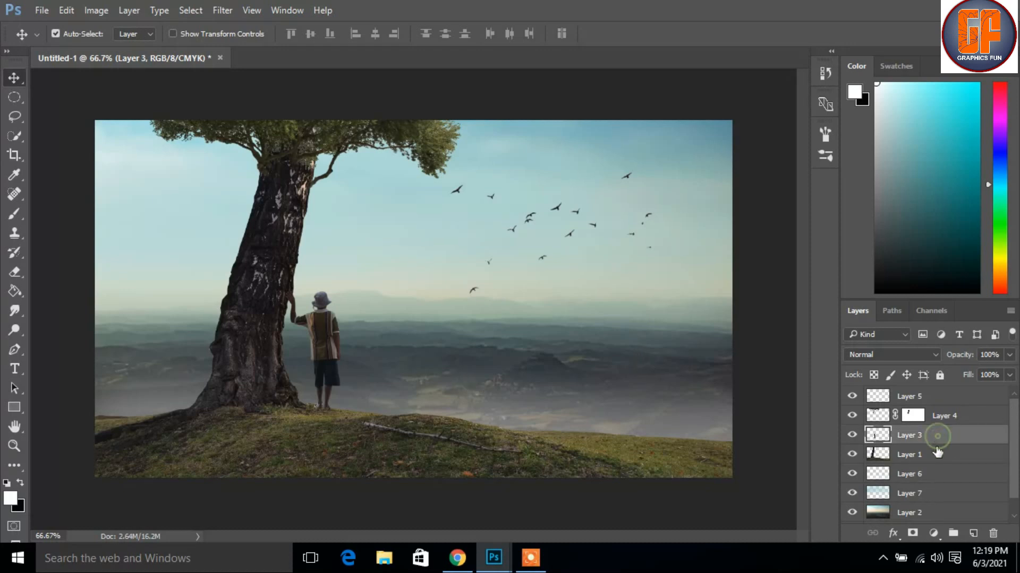
left_click(973, 533)
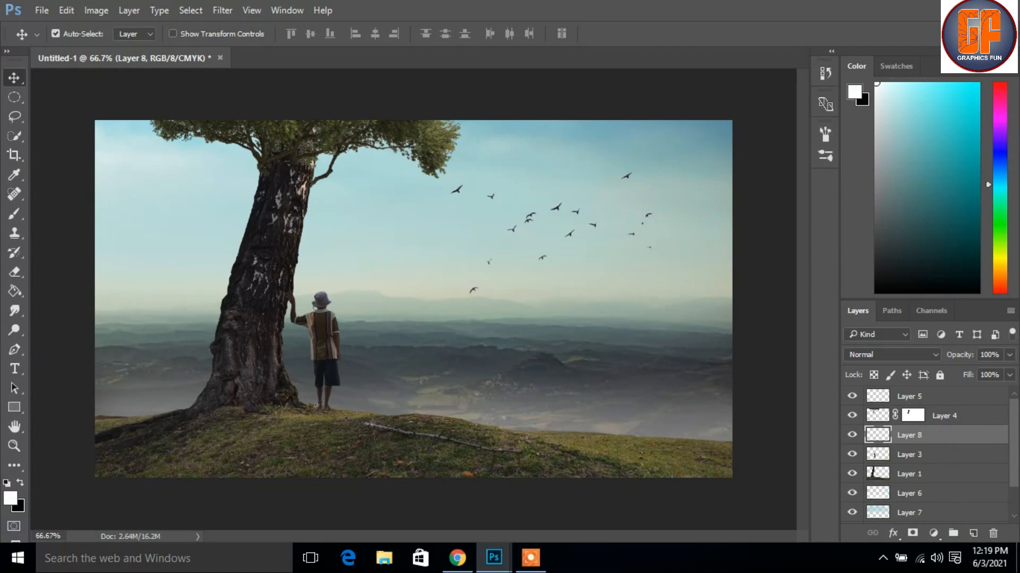
left_click(20, 483)
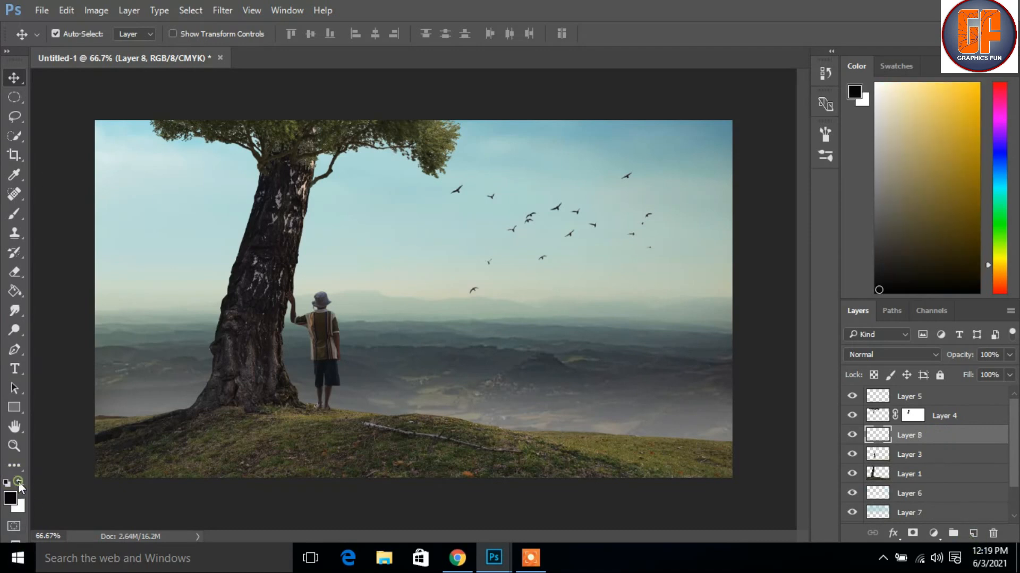
left_click(536, 557)
left_click(542, 534)
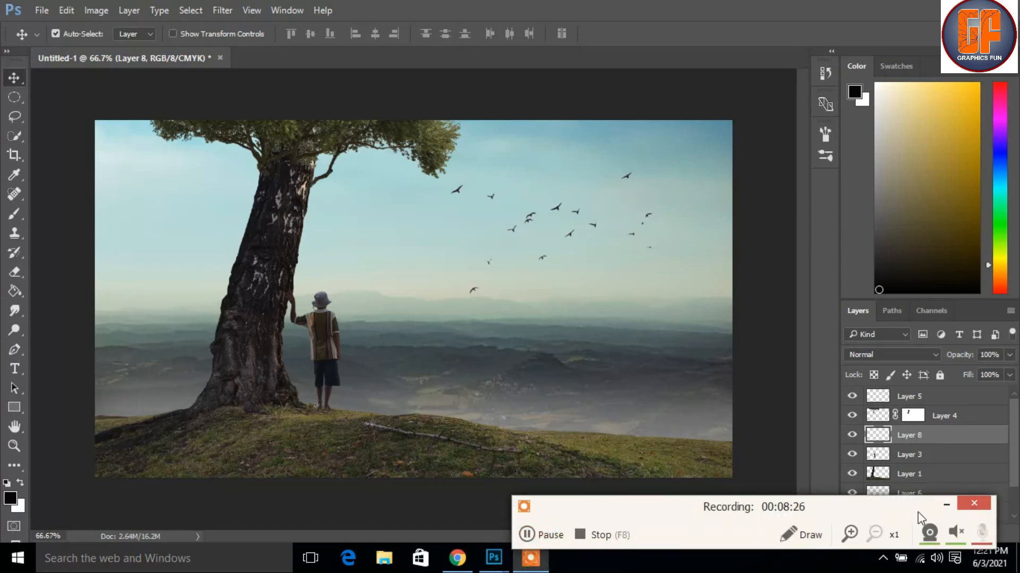
left_click(946, 504)
Place Layer 8 beneath Layer 3 and paint a black shadow at the man's feet with a 100 px brush at 80% opacity.
left_click_drag(945, 438, 945, 459)
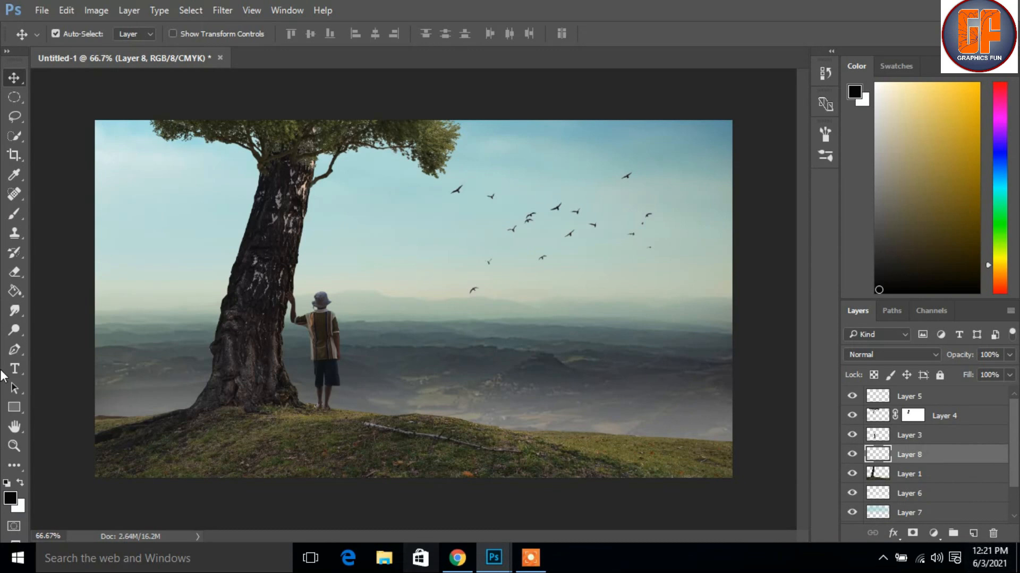
left_click(14, 213)
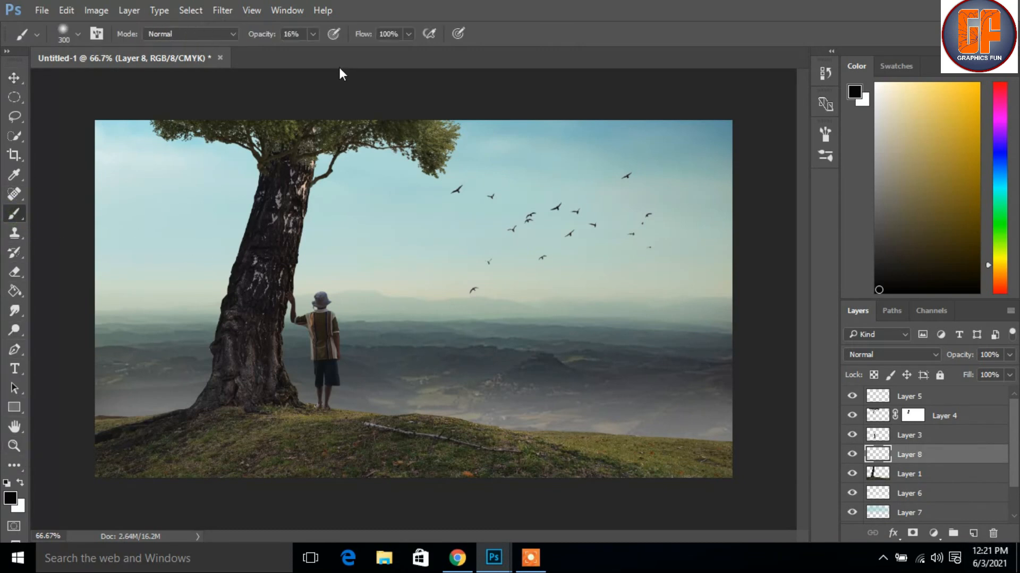
key("bracketleft")
key("bracketleft")
left_click(313, 33)
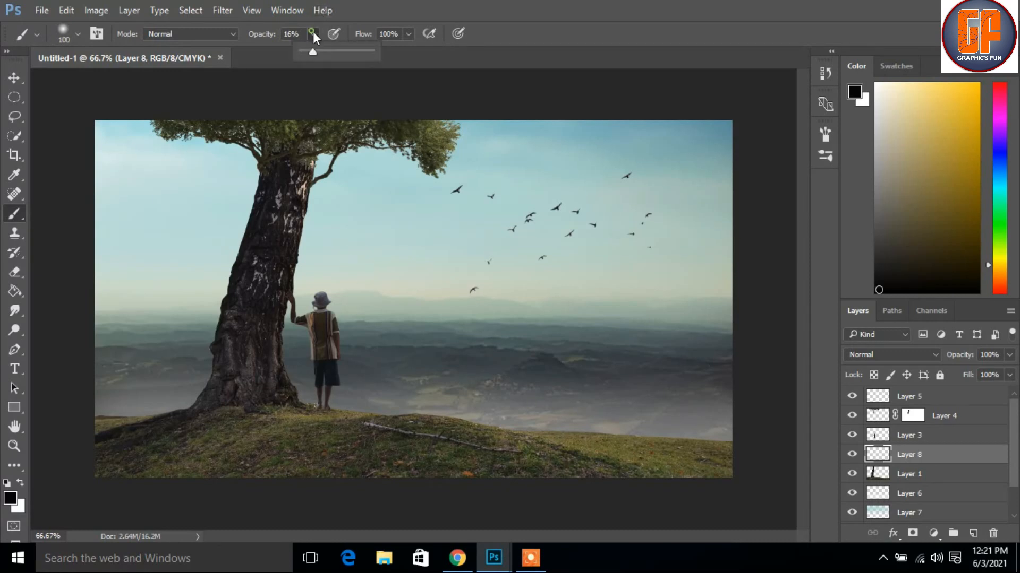
left_click_drag(342, 52, 356, 53)
left_click(307, 35)
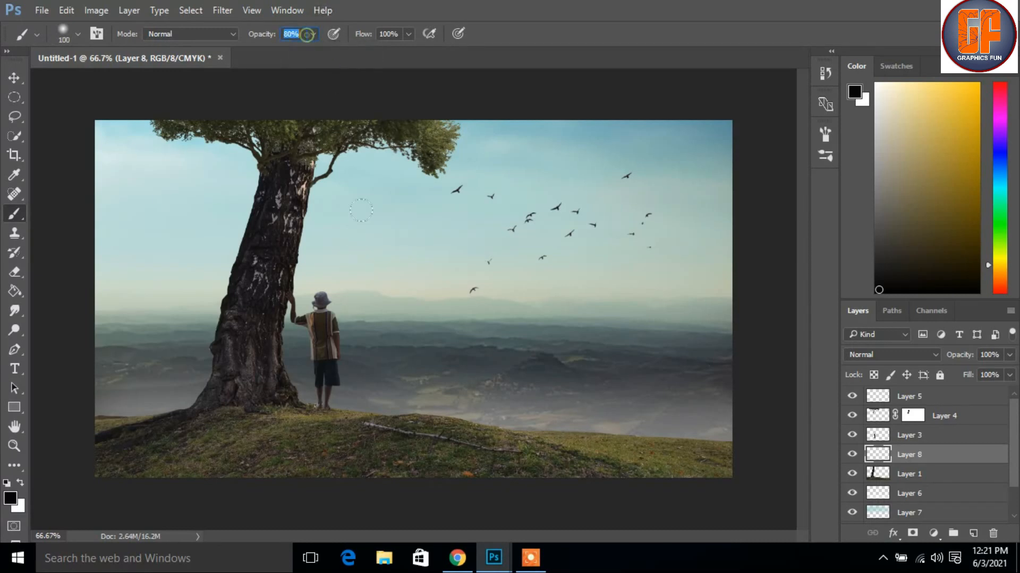
left_click_drag(315, 409, 323, 416)
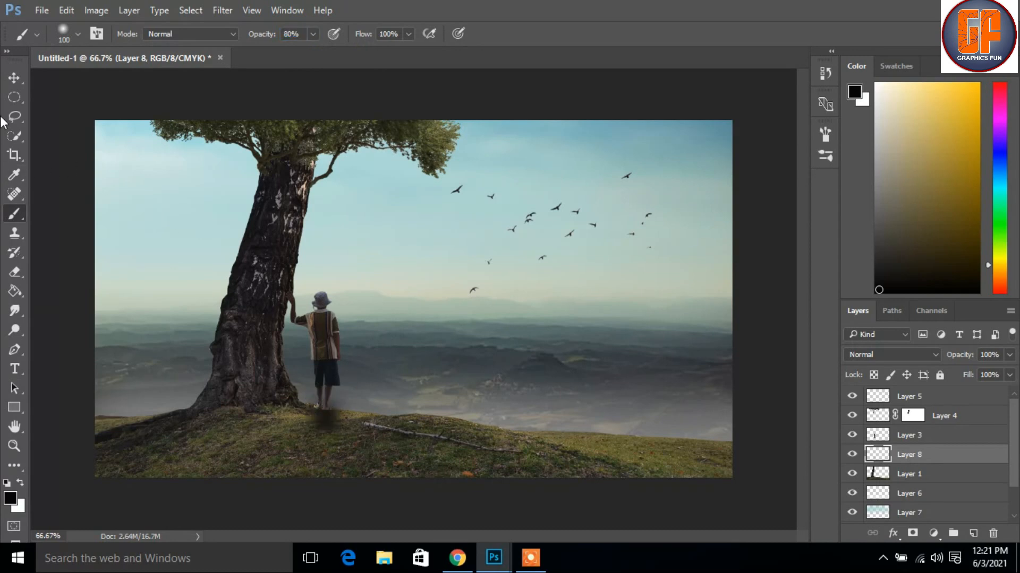
Flatten the painted shadow to about 38% of its height and position it on the ground under the man's feet.
left_click(14, 76)
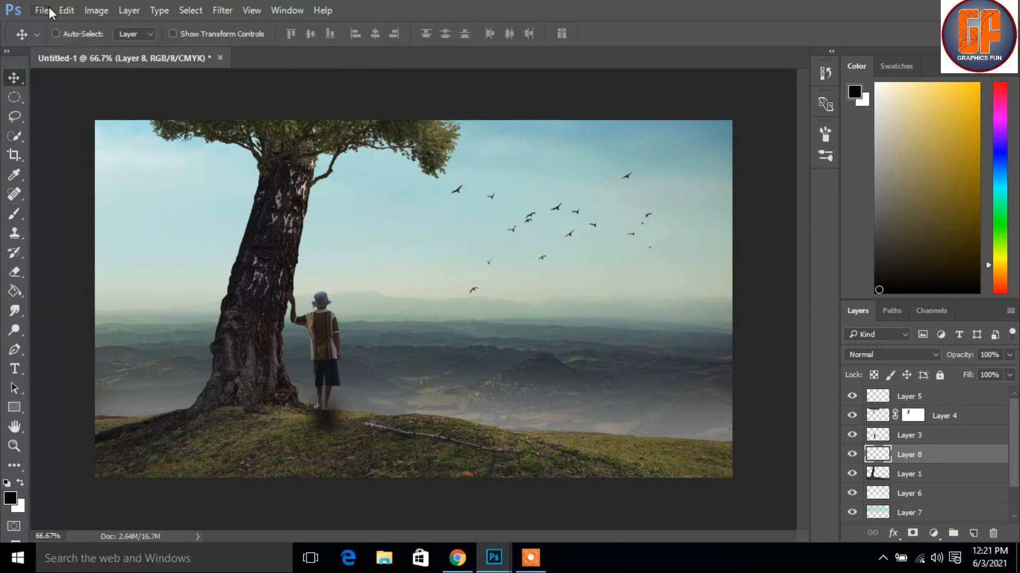
key("ctrl+t")
left_click_drag(325, 377, 342, 429)
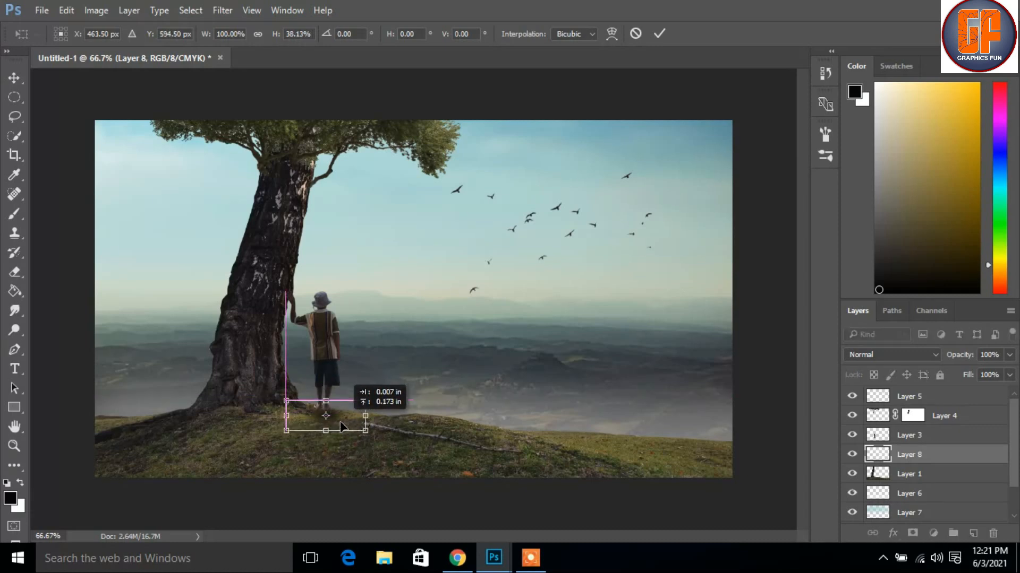
left_click(659, 34)
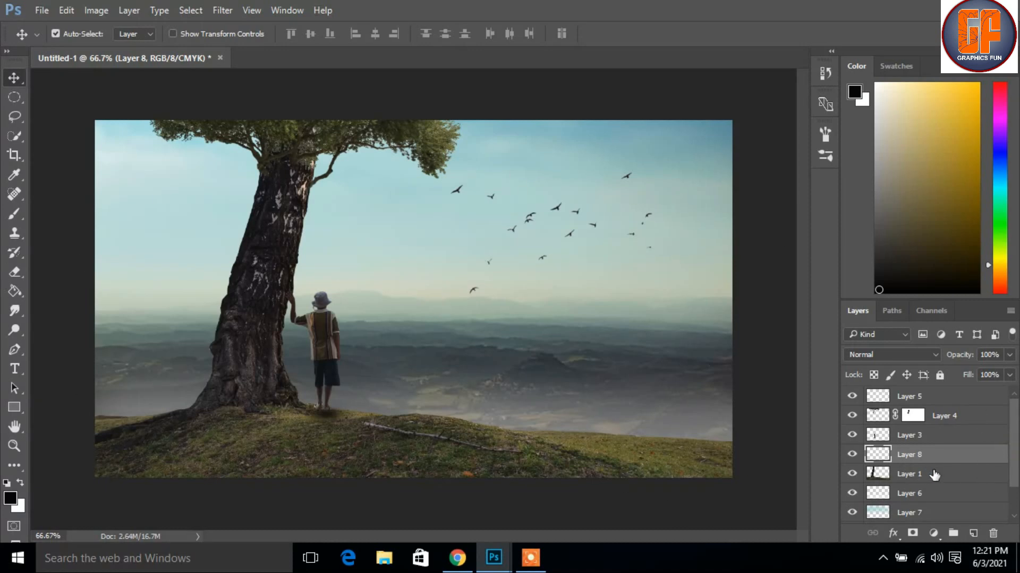
Stamp all visible layers into a new merged layer above Layer 5 and open it in the Camera Raw Filter.
left_click(956, 395)
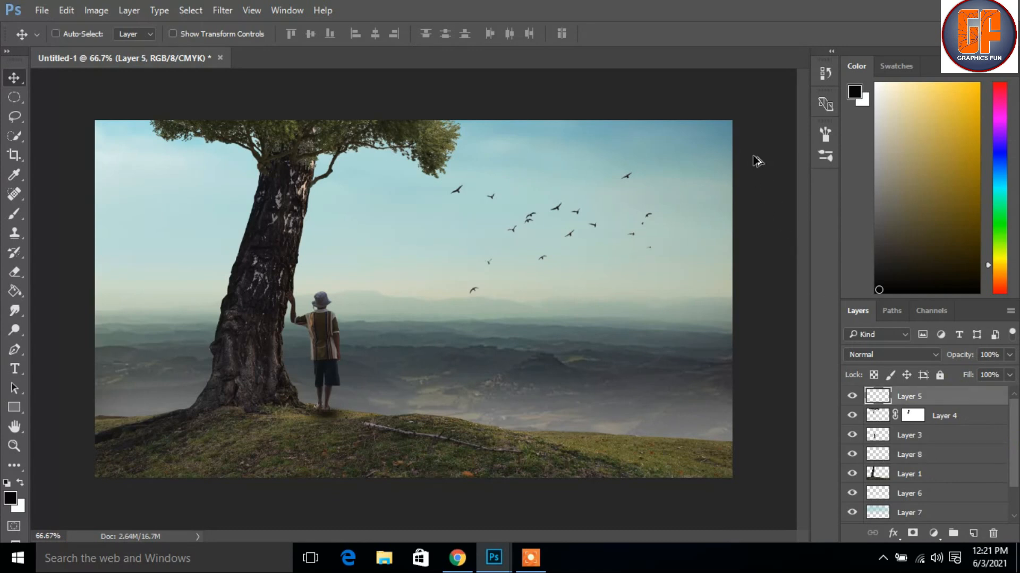
key("ctrl+alt+shift+e")
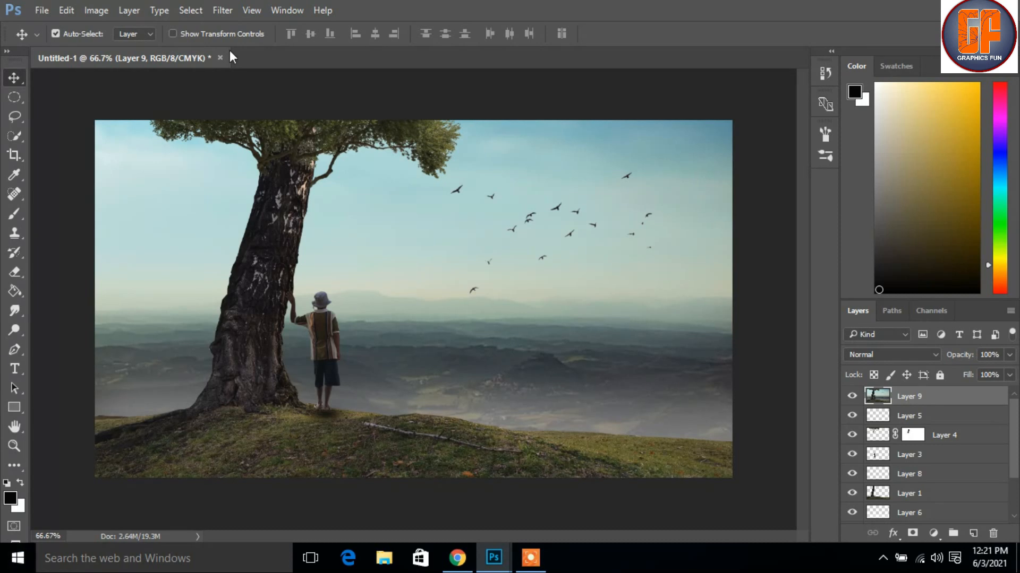
left_click(231, 14)
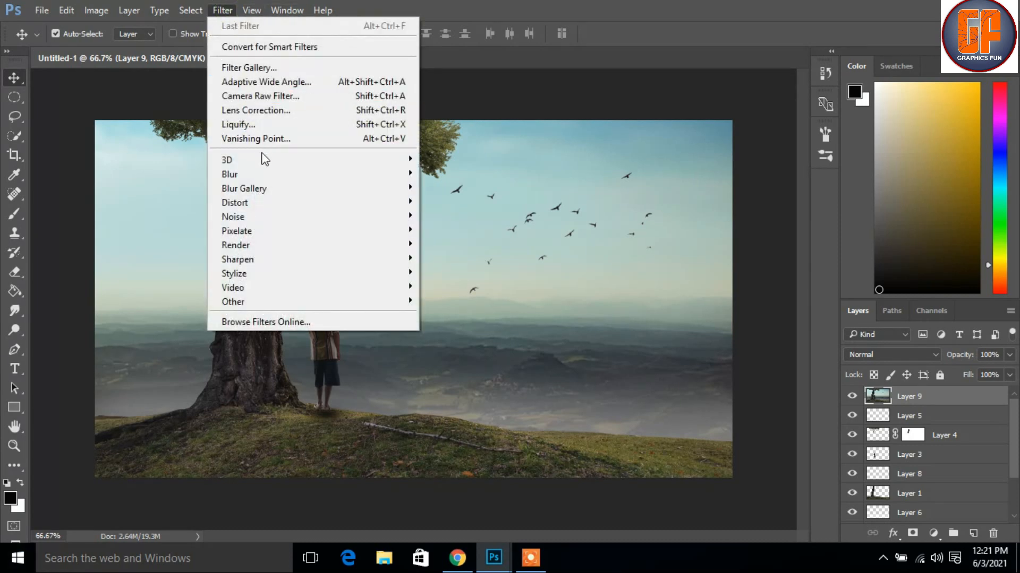
left_click(285, 97)
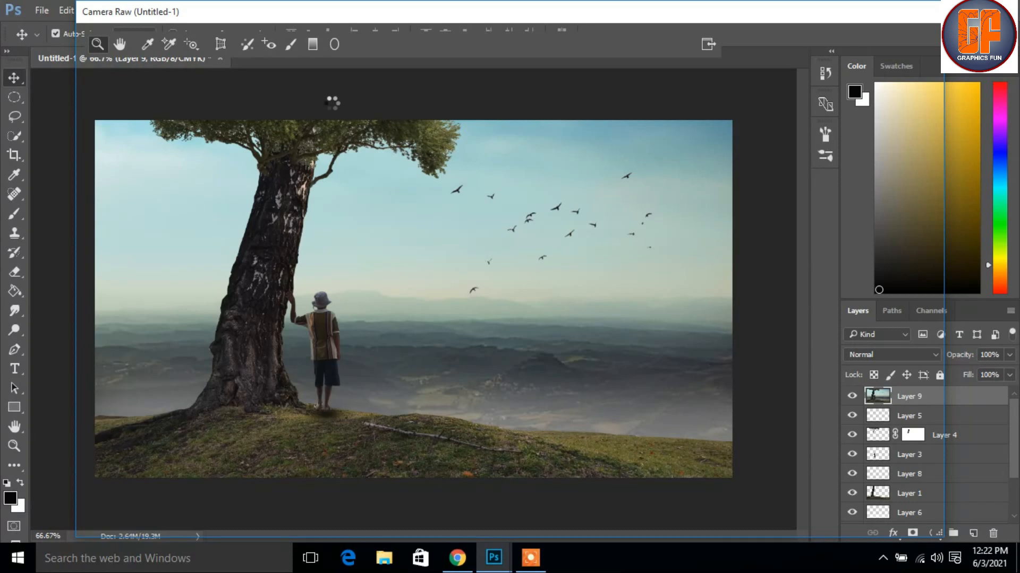
left_click(551, 562)
left_click(530, 535)
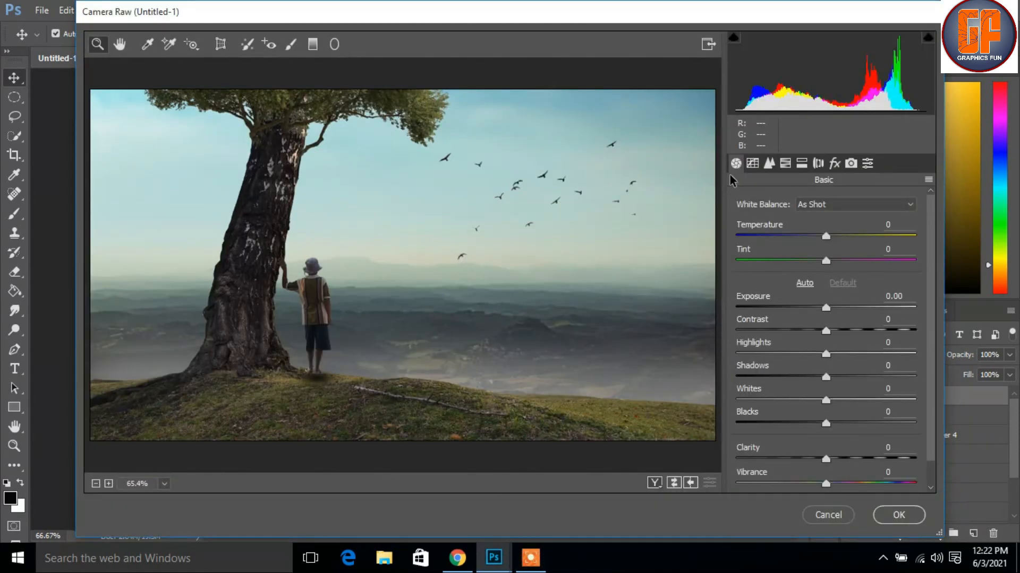
Set Temperature +8, Tint -6, Exposure +0.15, Contrast -36, Highlights -41, Shadows +8, Whites +11 and Vibrance +4.
left_click_drag(830, 237, 821, 263)
left_click_drag(826, 308, 789, 353)
mouse_move(830, 384)
left_mouse_down()
mouse_move(837, 387)
mouse_move(833, 376)
left_mouse_up()
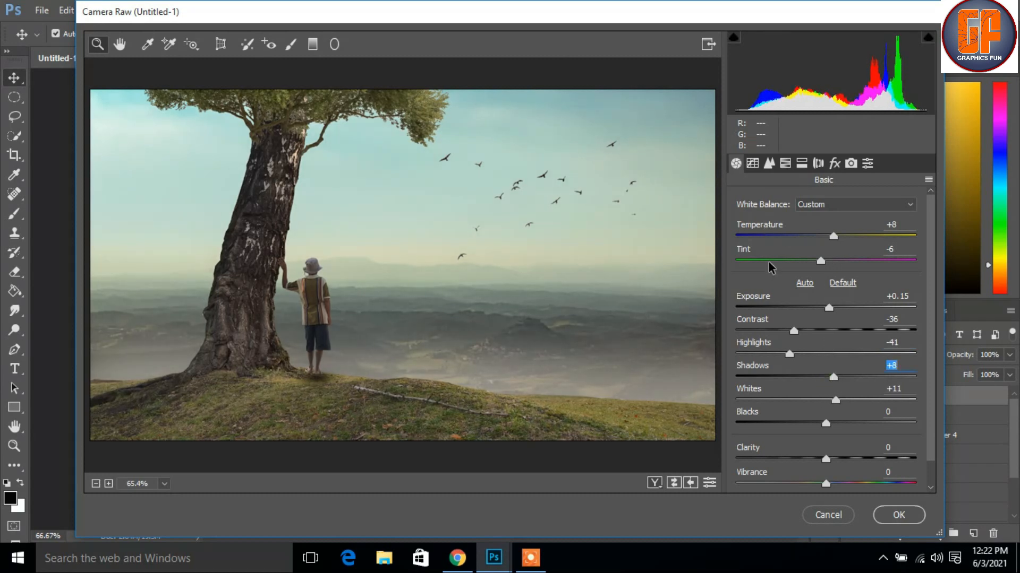
left_click_drag(826, 484, 820, 482)
left_click_drag(801, 483, 836, 485)
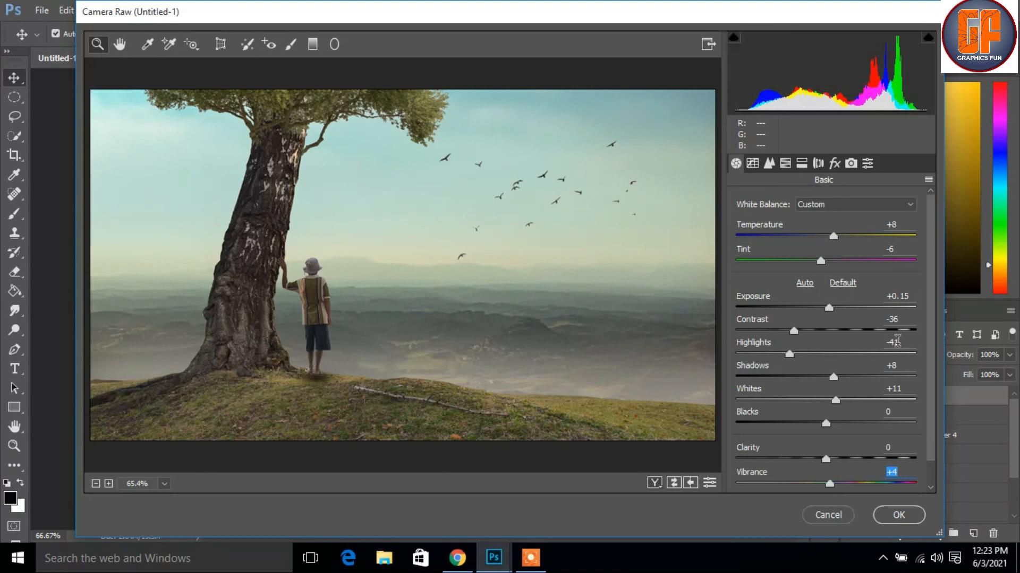
Split-tone the highlights with Hue 9 and Saturation 5.
left_click(752, 163)
left_click(769, 163)
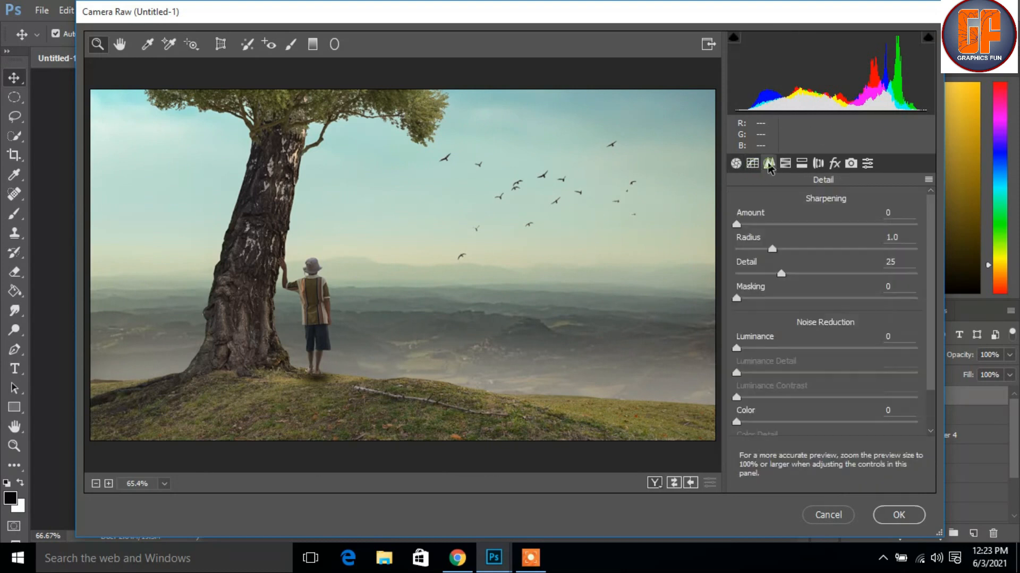
left_click(785, 163)
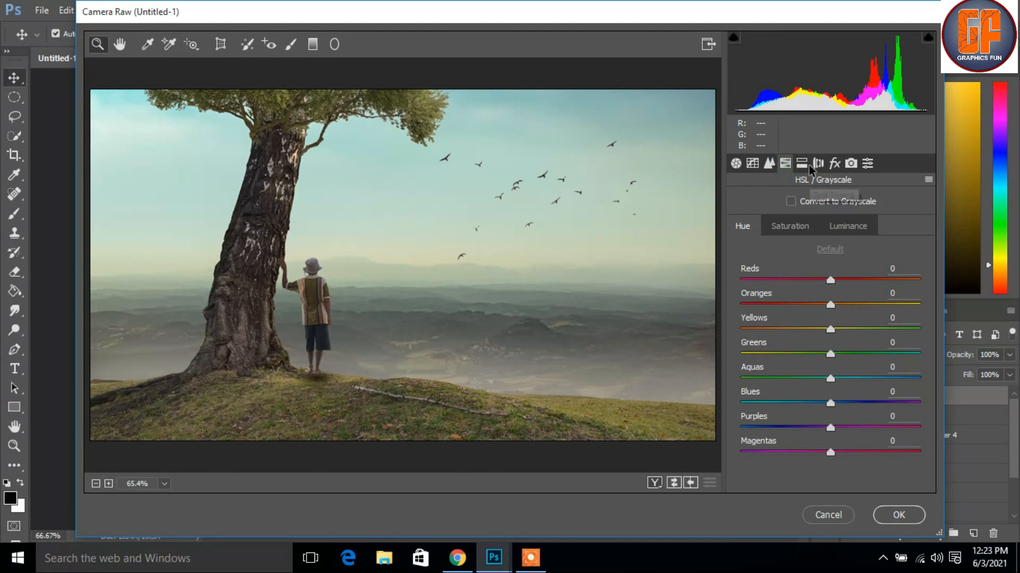
left_click(800, 164)
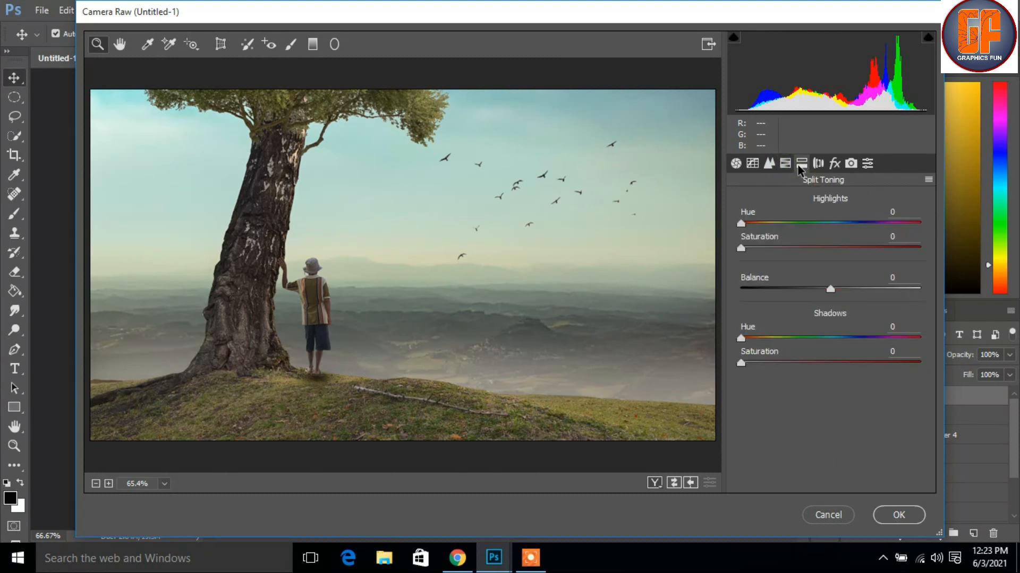
left_click(742, 227)
left_click_drag(743, 229, 749, 250)
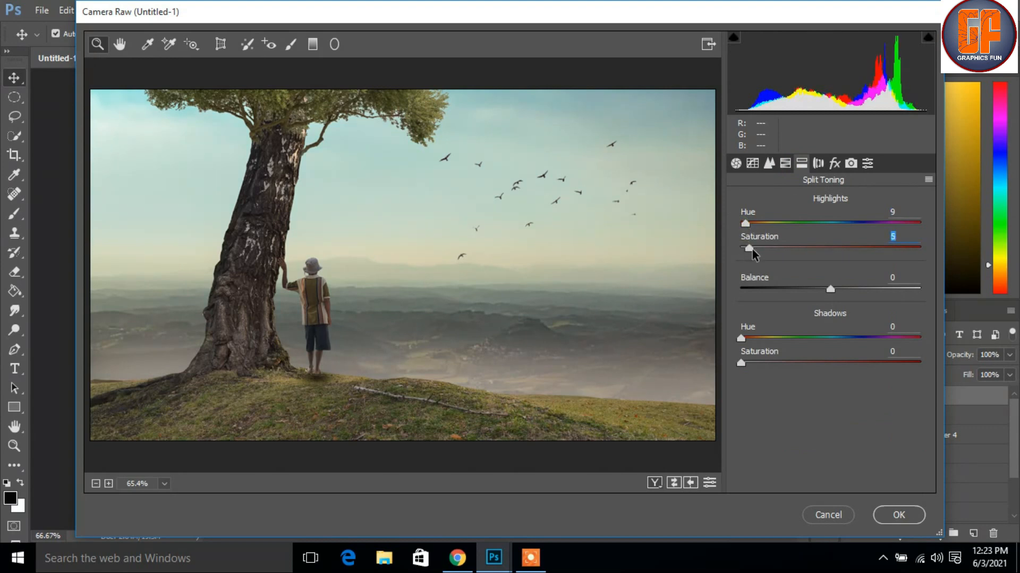
left_click(834, 165)
left_click(850, 165)
left_click(833, 164)
left_click(803, 164)
left_click(817, 164)
left_click(800, 164)
left_click_drag(741, 339, 742, 342)
left_click(820, 166)
Set the Dehaze amount to -3 and the Post Crop Vignetting amount to -3.
left_click(835, 163)
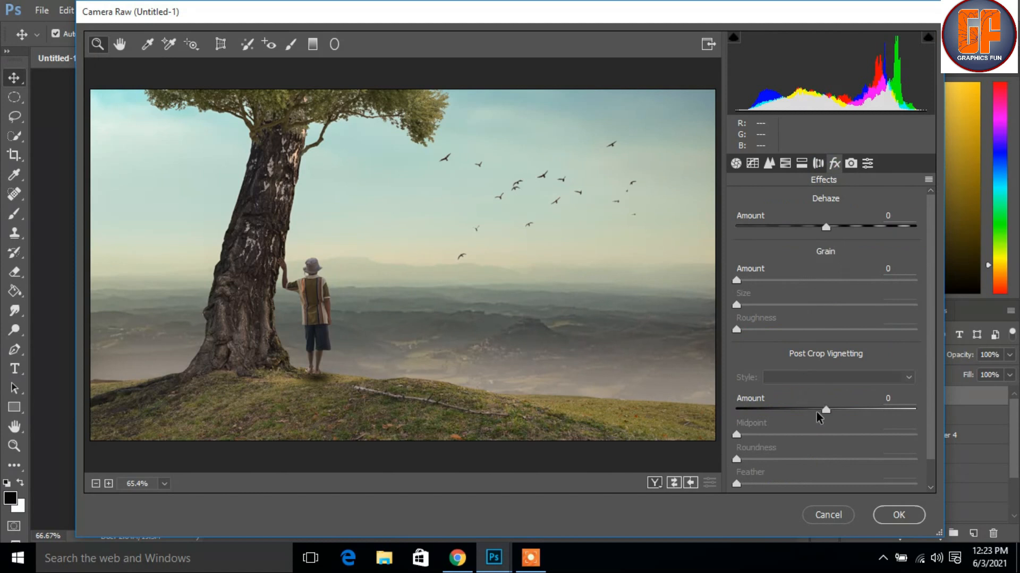
mouse_move(830, 227)
left_mouse_down()
mouse_move(861, 229)
mouse_move(813, 235)
mouse_move(824, 237)
left_mouse_up()
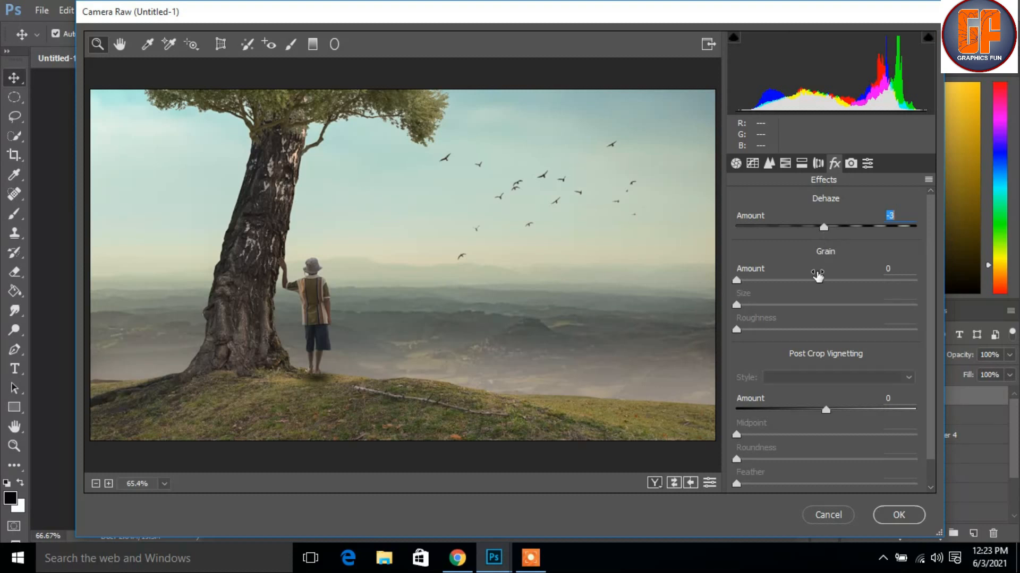
mouse_move(827, 413)
left_mouse_down()
mouse_move(800, 415)
mouse_move(825, 416)
left_mouse_up()
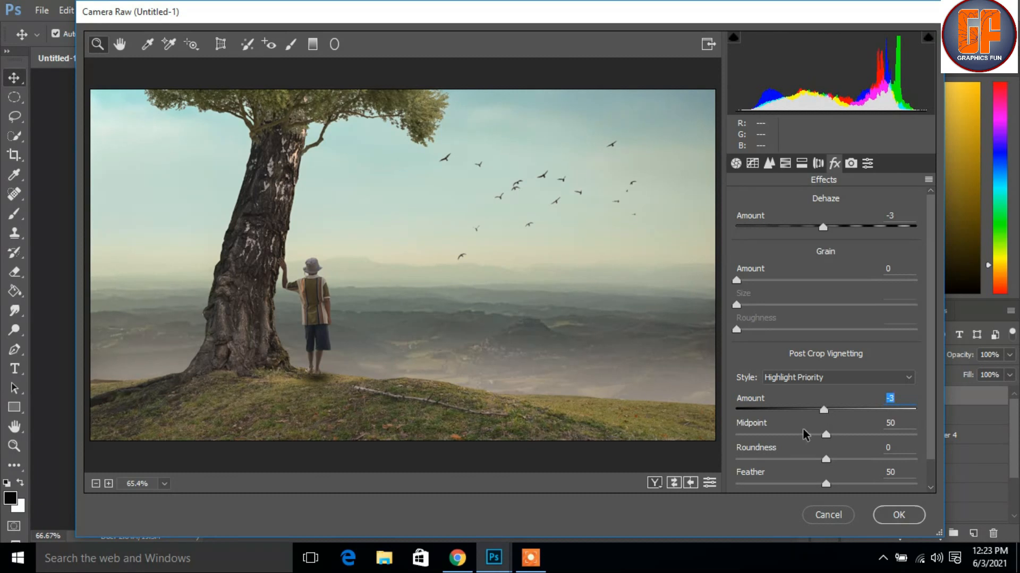
Change the split-toning highlights to Hue 14 and Saturation 1.
left_click(785, 163)
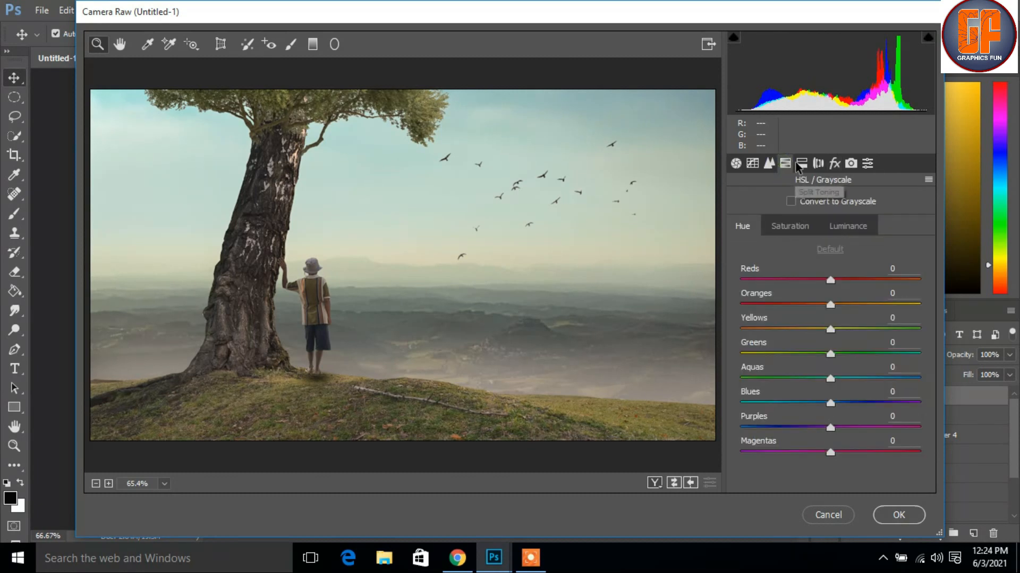
left_click(802, 163)
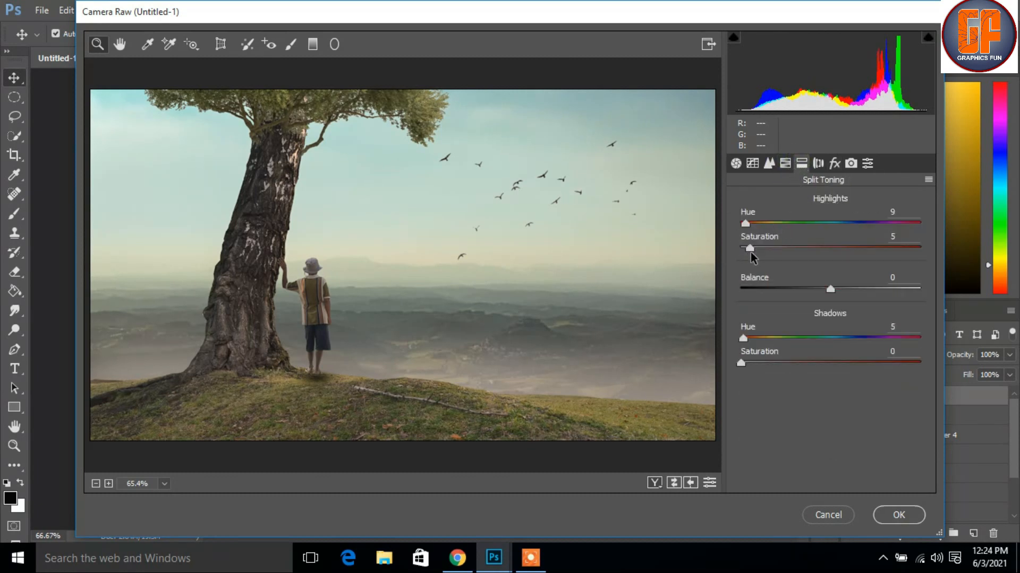
left_click_drag(749, 248, 747, 227)
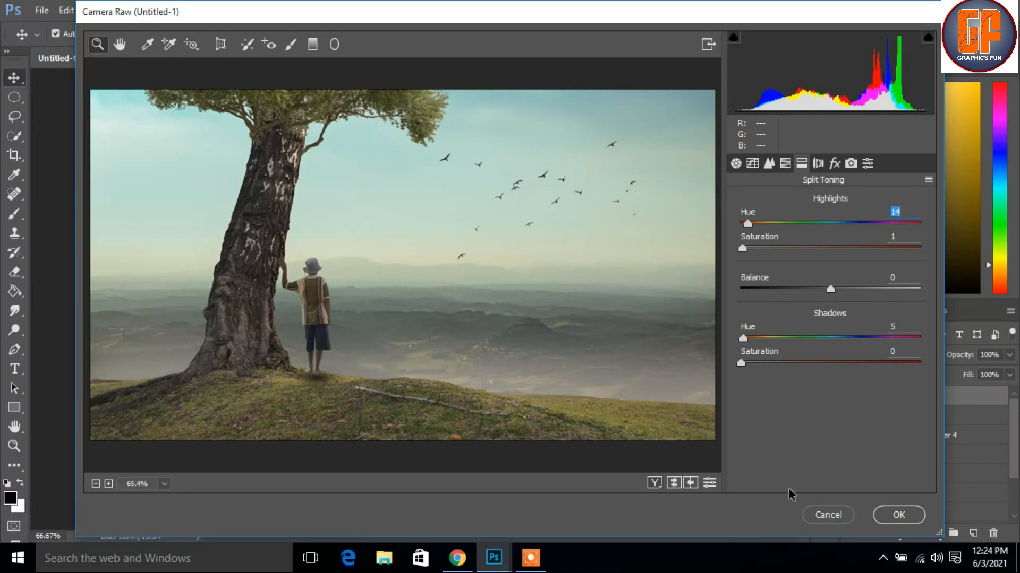
Set Temperature to +6, Highlights to -9 and Vibrance to -1, and apply the Camera Raw Filter to the merged layer.
left_click(768, 165)
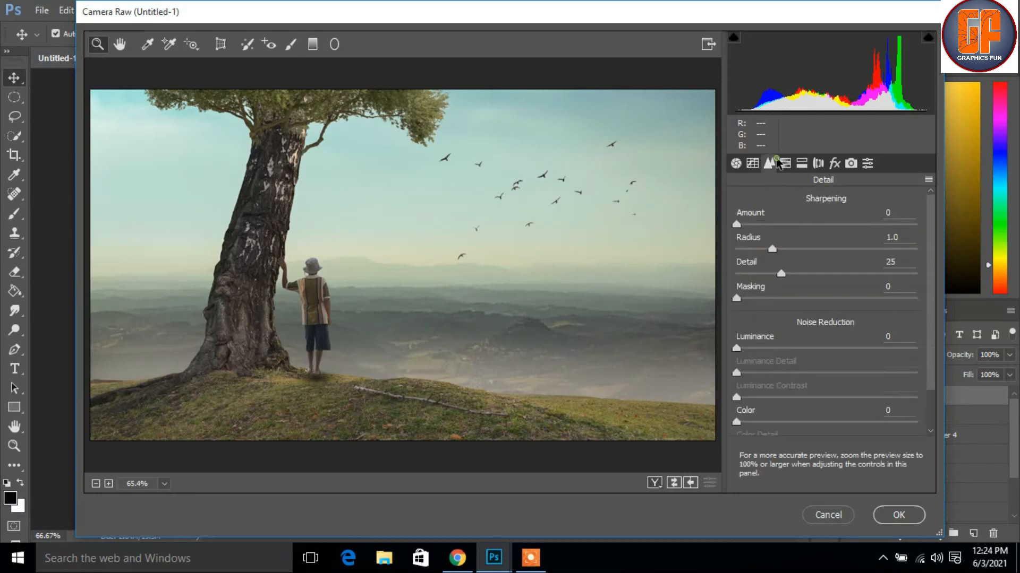
left_click(752, 163)
left_click(736, 163)
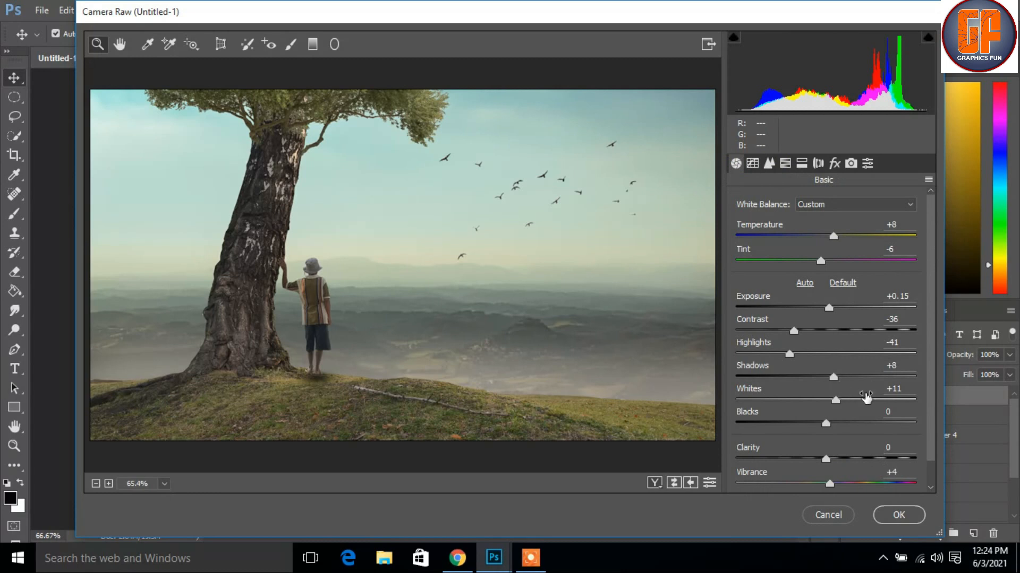
left_click_drag(832, 237, 831, 238)
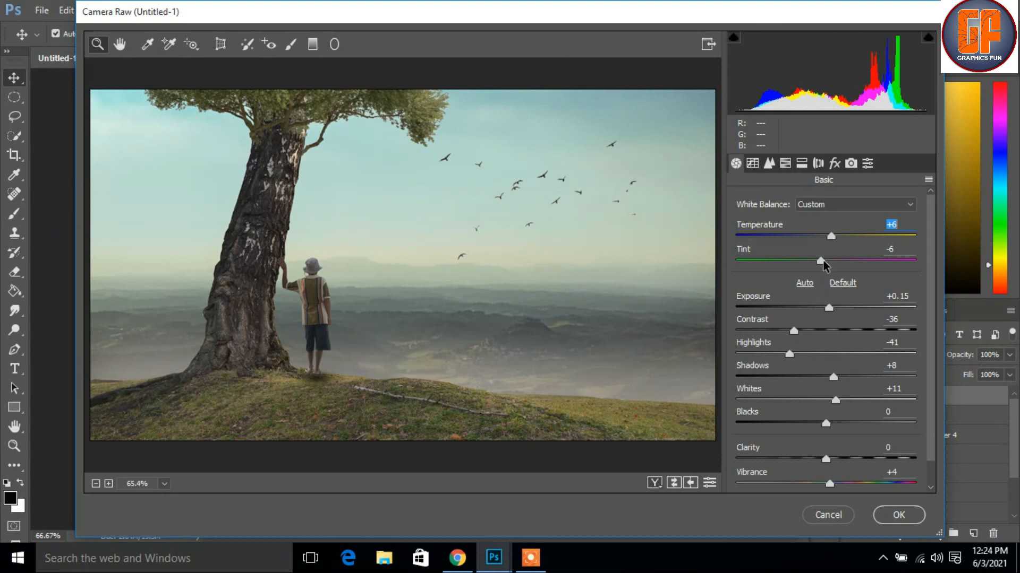
scroll(823, 266, "down", 1)
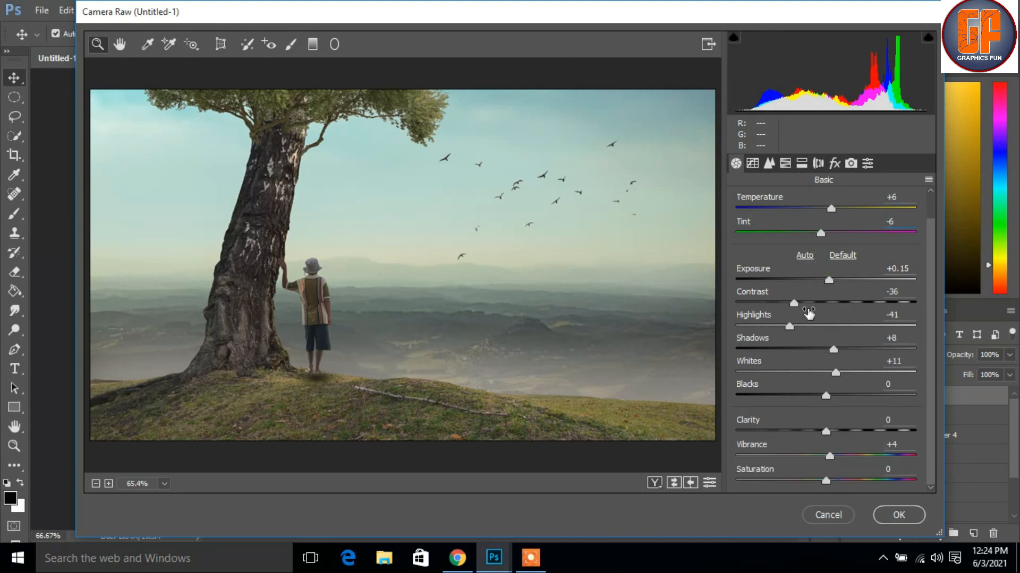
left_click_drag(790, 327, 819, 333)
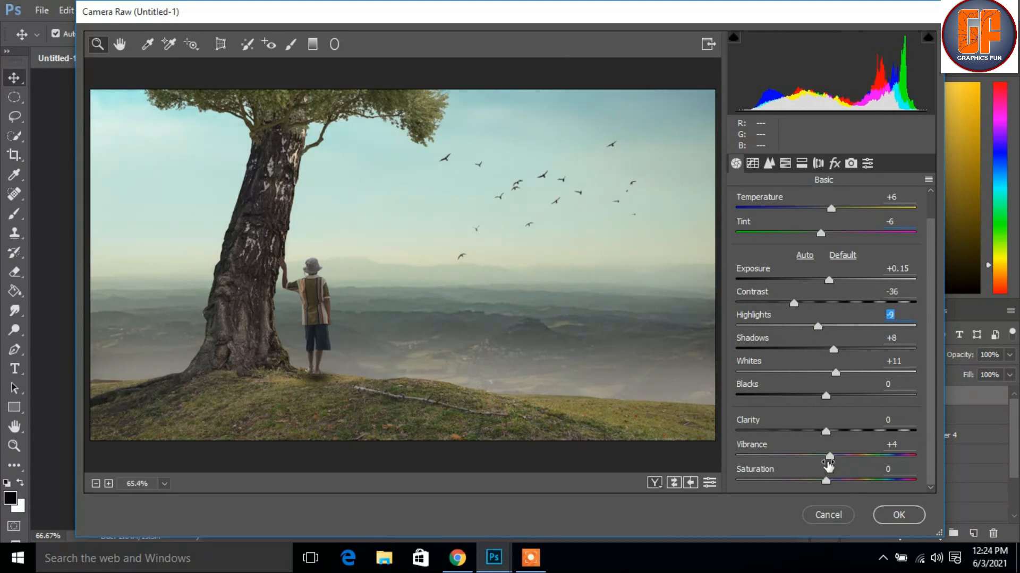
left_click_drag(829, 457, 824, 454)
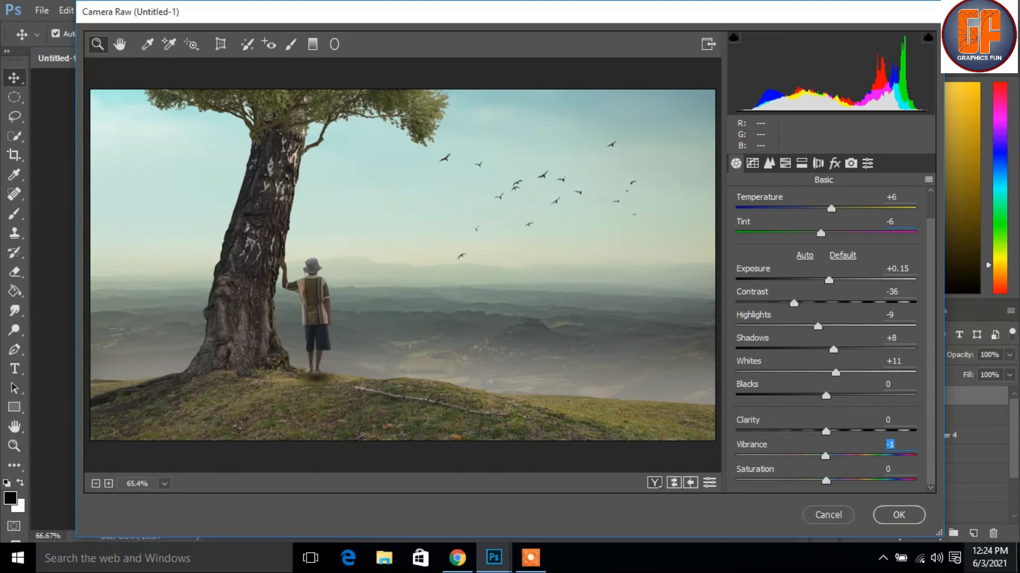
left_click(896, 518)
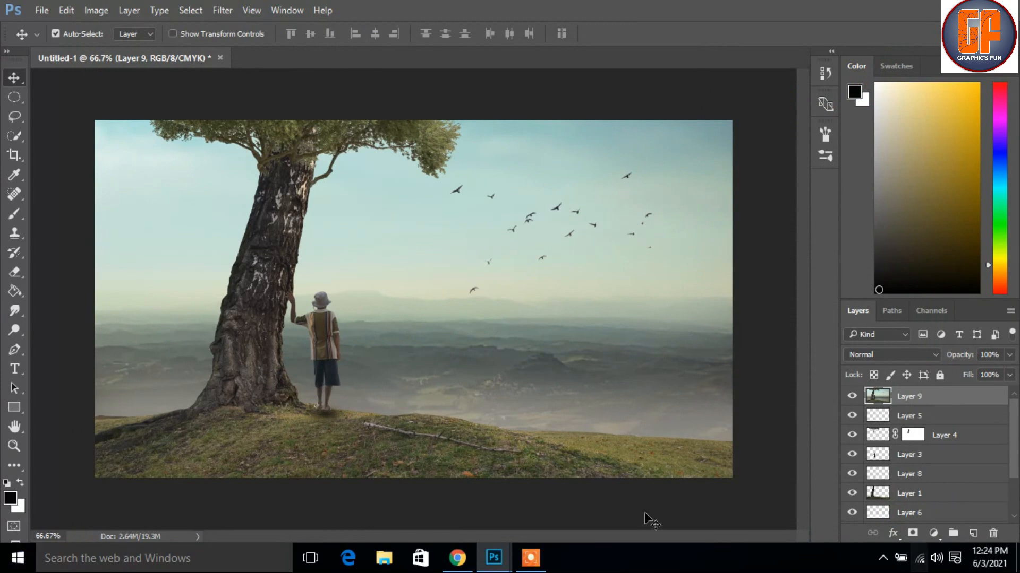
Add a Photo Filter adjustment layer above Layer 9 with a Density of 16%.
left_click(933, 533)
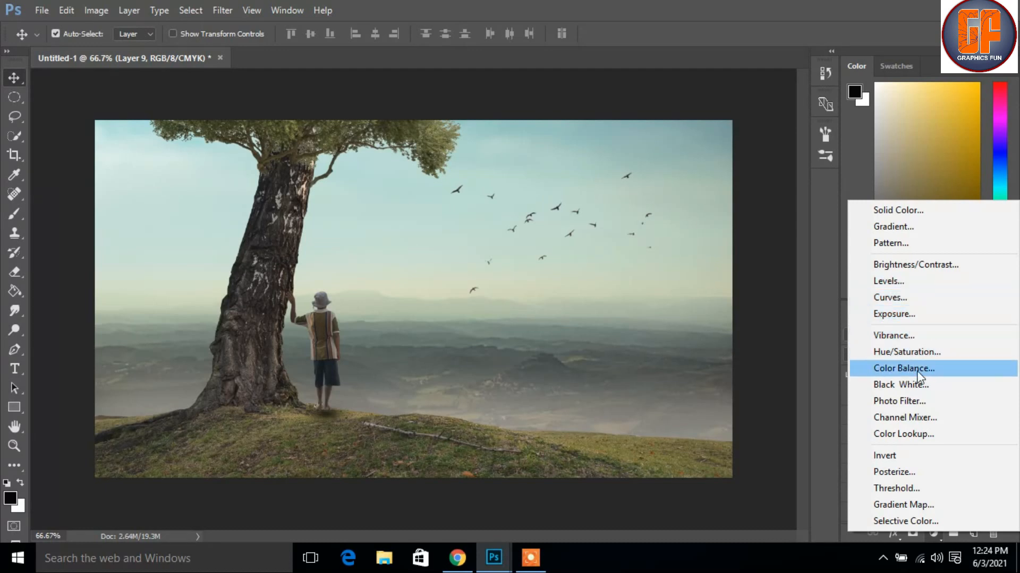
left_click(914, 399)
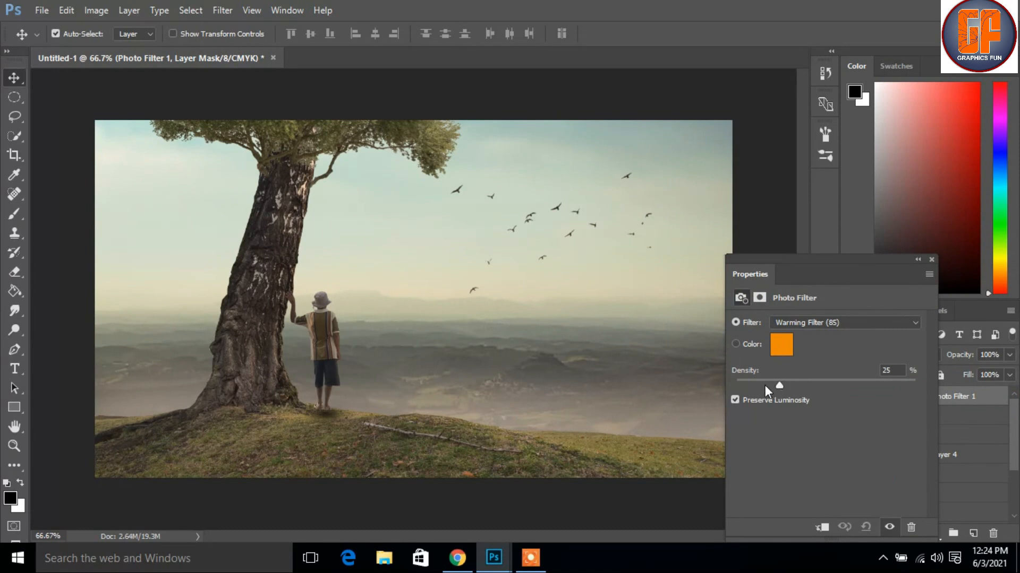
left_click(763, 382)
Give the photo filter the custom light blue colour 80cdd6 and set its Density to 4%.
left_click(783, 346)
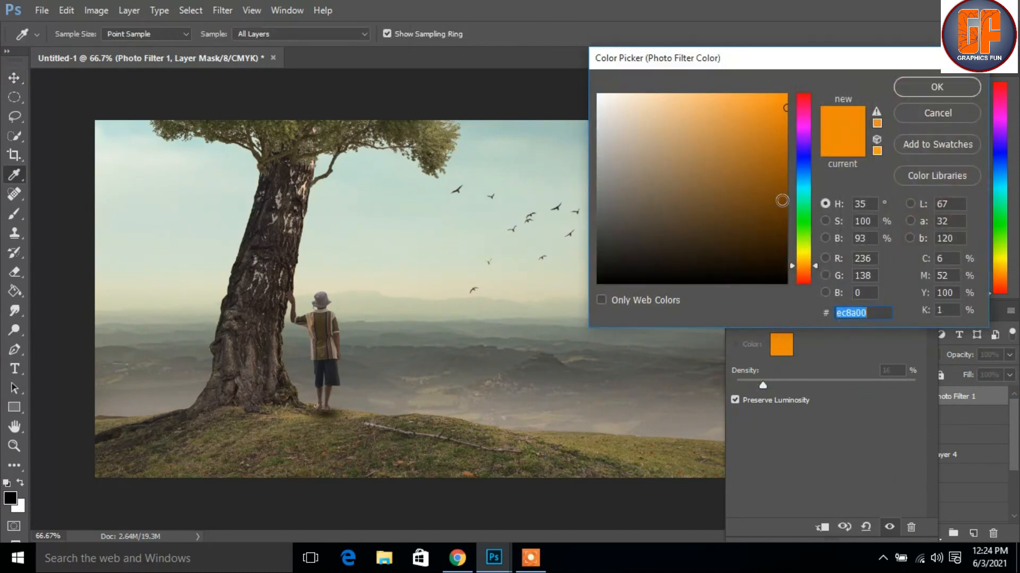
type("ffffff")
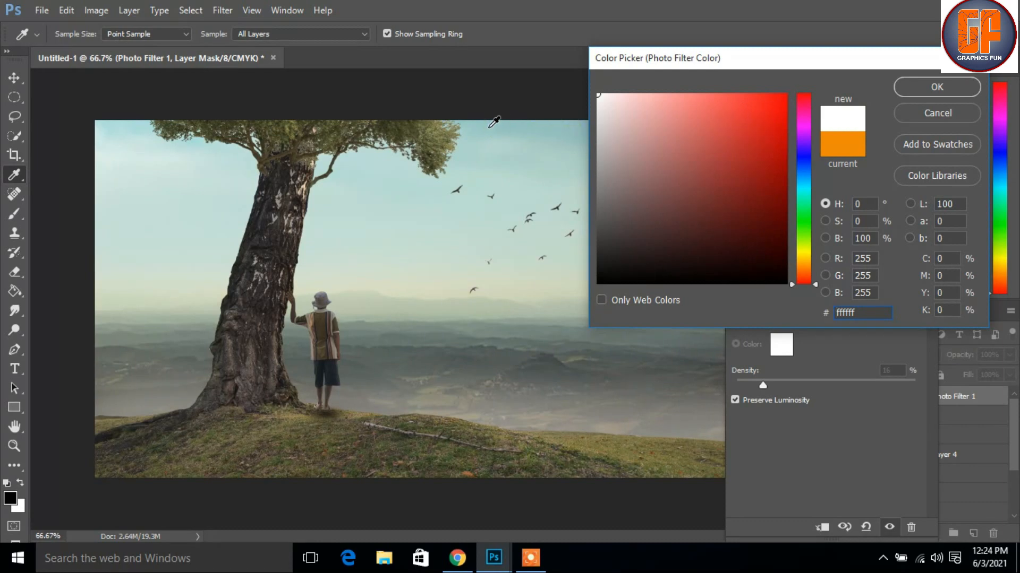
left_click(801, 186)
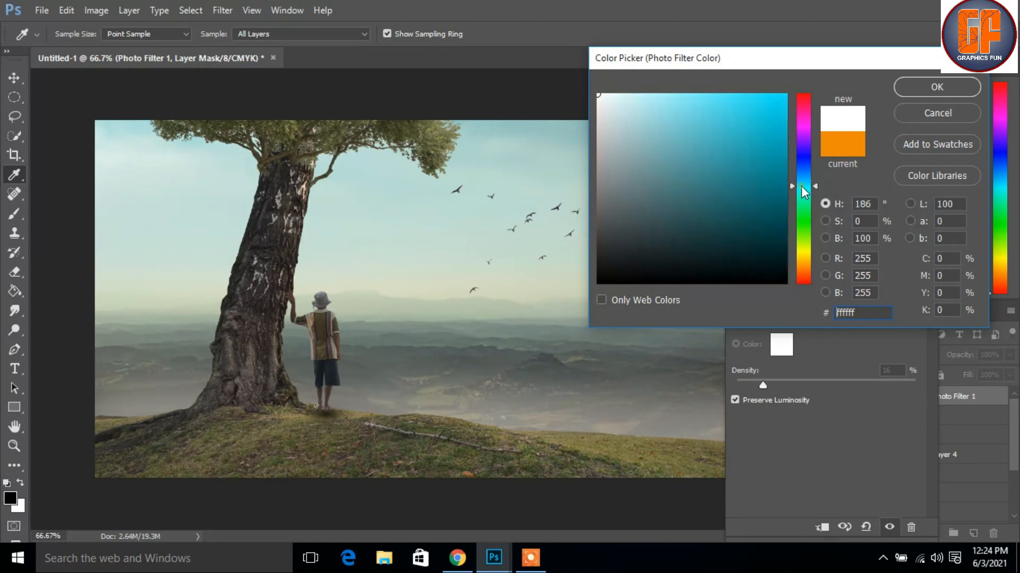
left_click(672, 118)
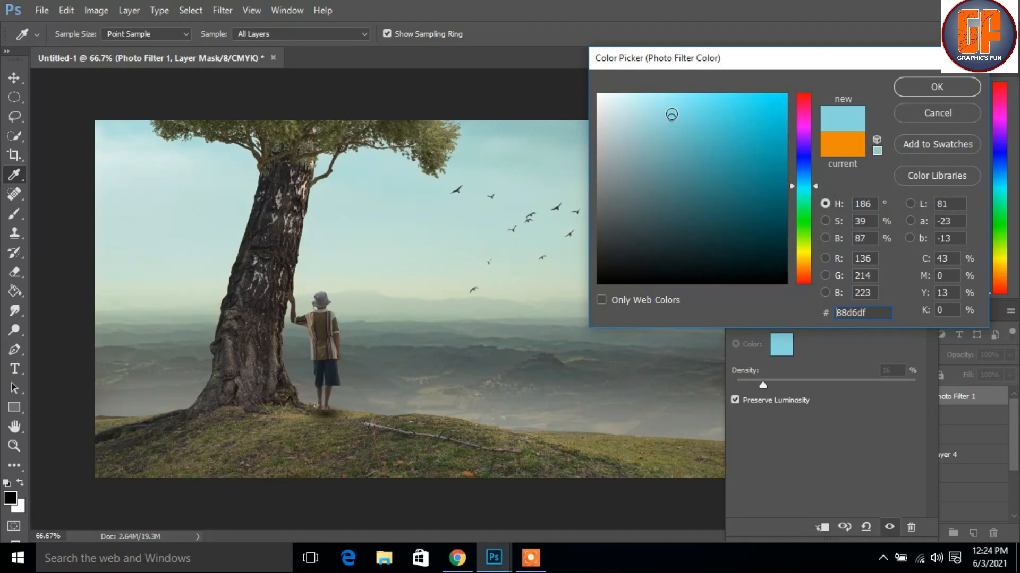
left_click(665, 102)
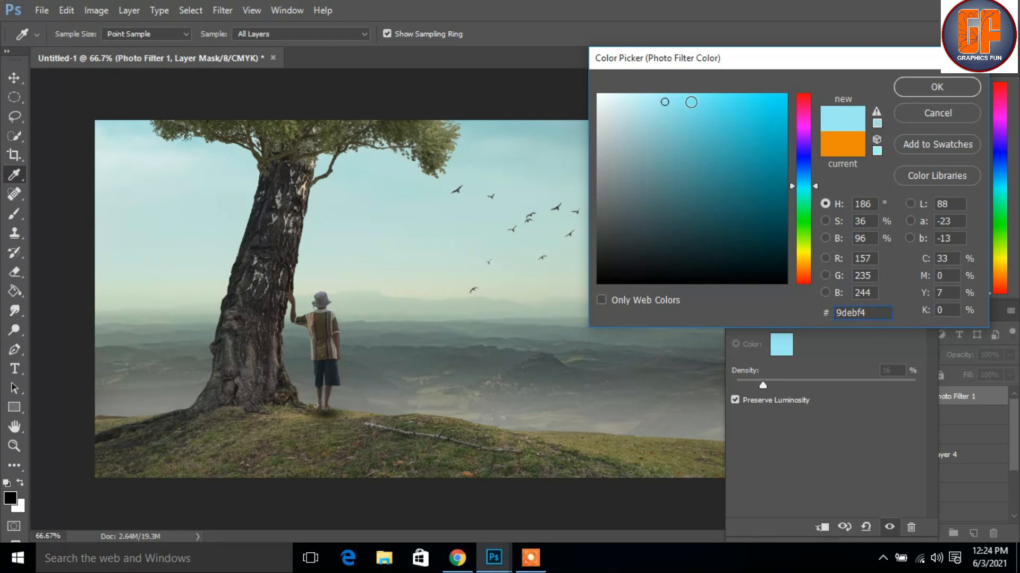
left_click(673, 124)
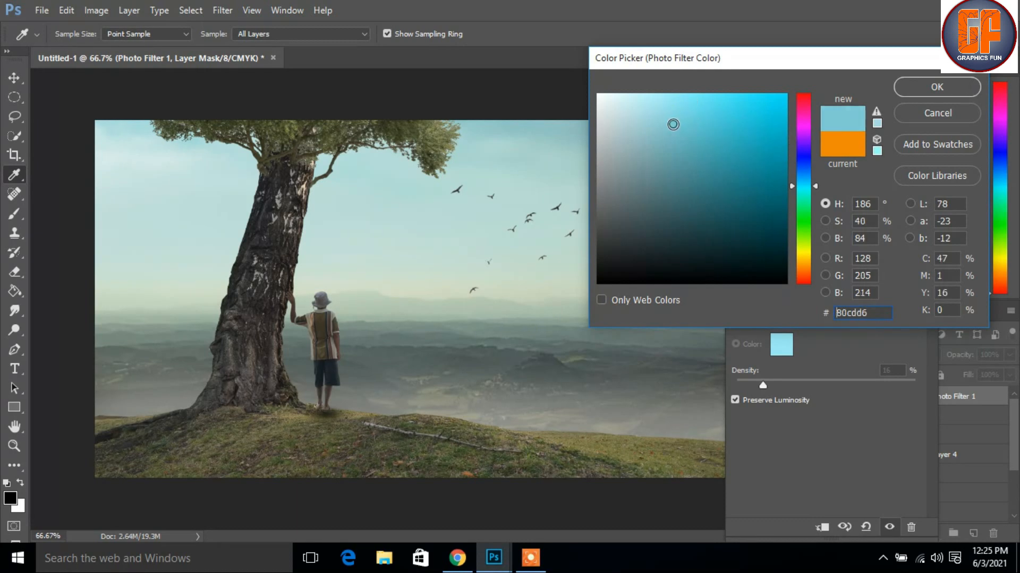
left_click(937, 88)
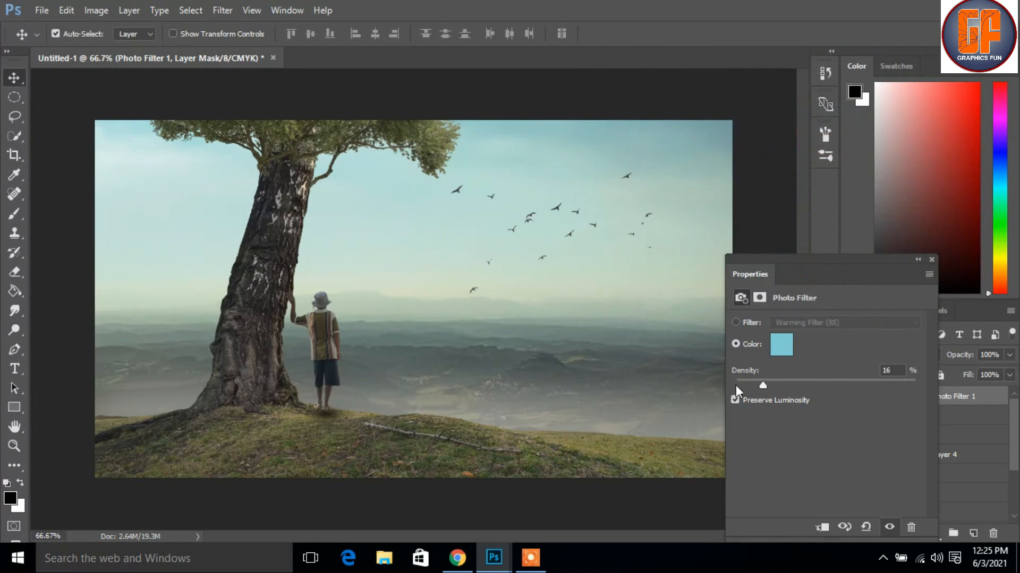
left_click_drag(757, 381, 748, 382)
left_click(932, 259)
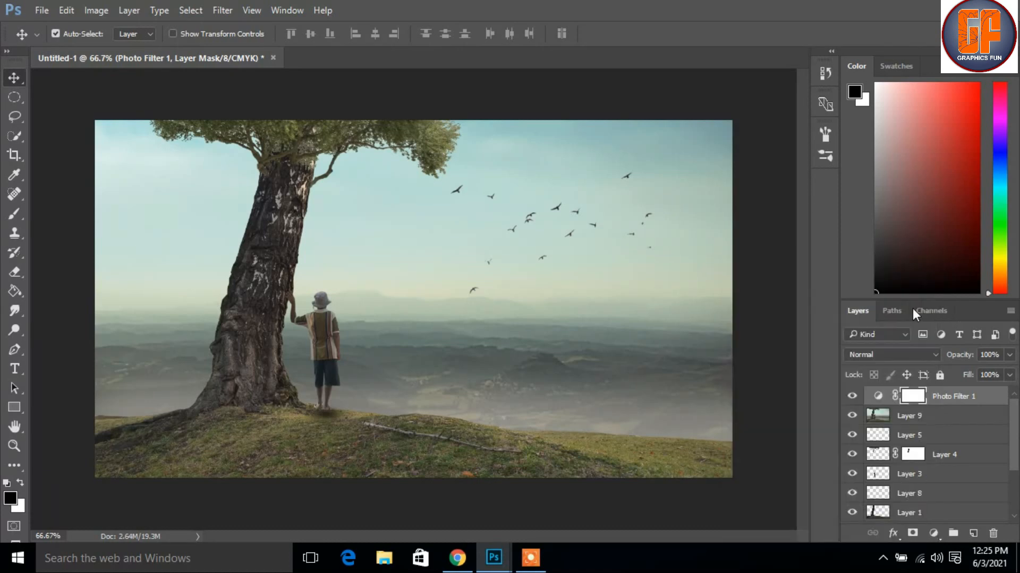
Change the photo filter's colour to the duller blue 7cb6bd and readjust its Density.
left_click(878, 396)
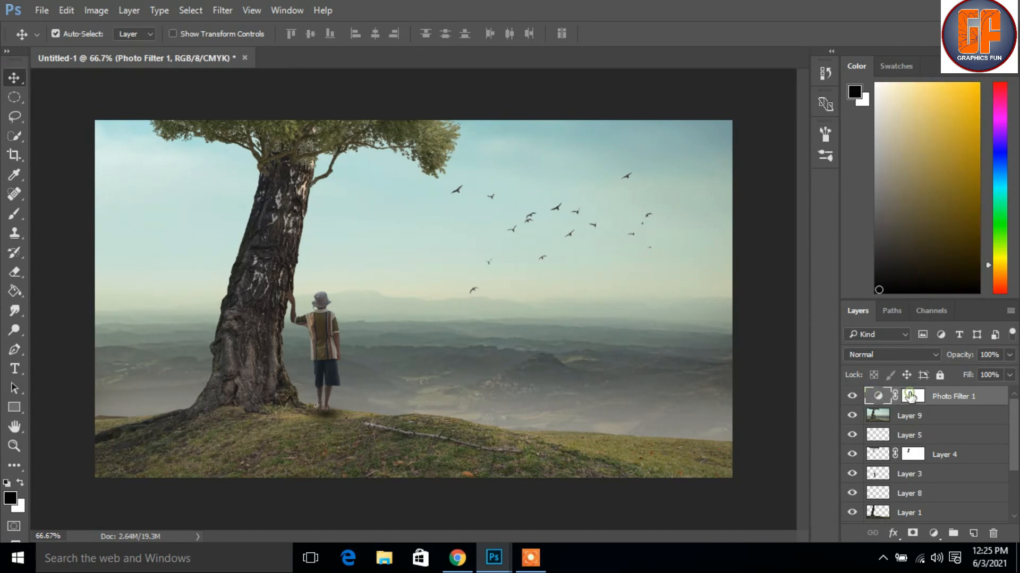
left_click(909, 396)
double_click(879, 396)
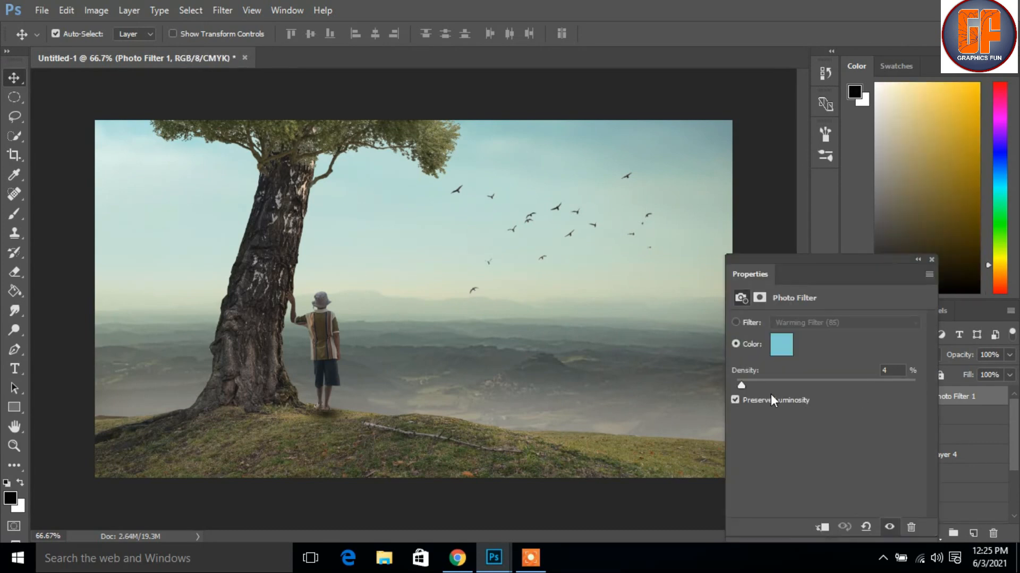
left_click(785, 345)
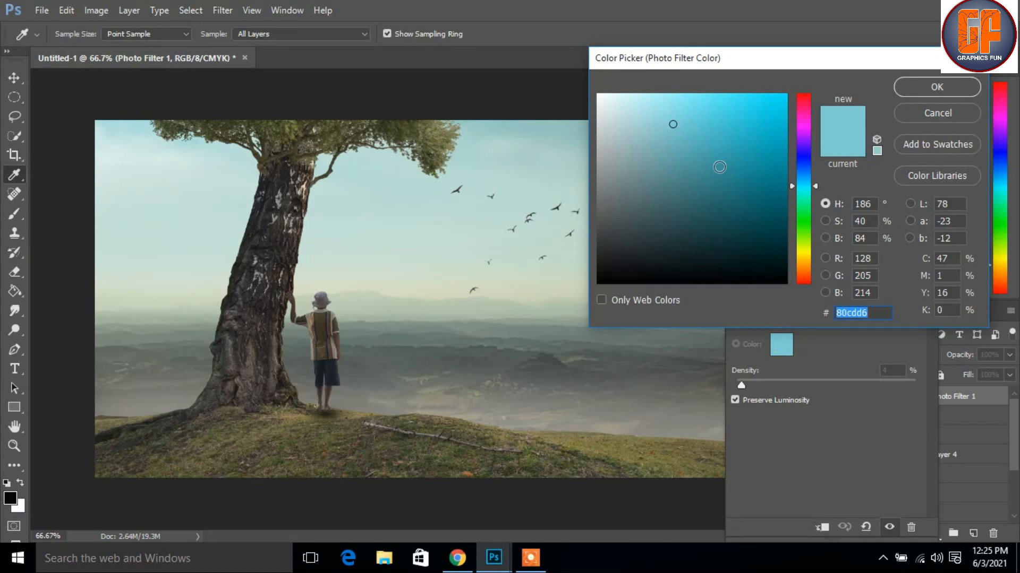
left_click(662, 143)
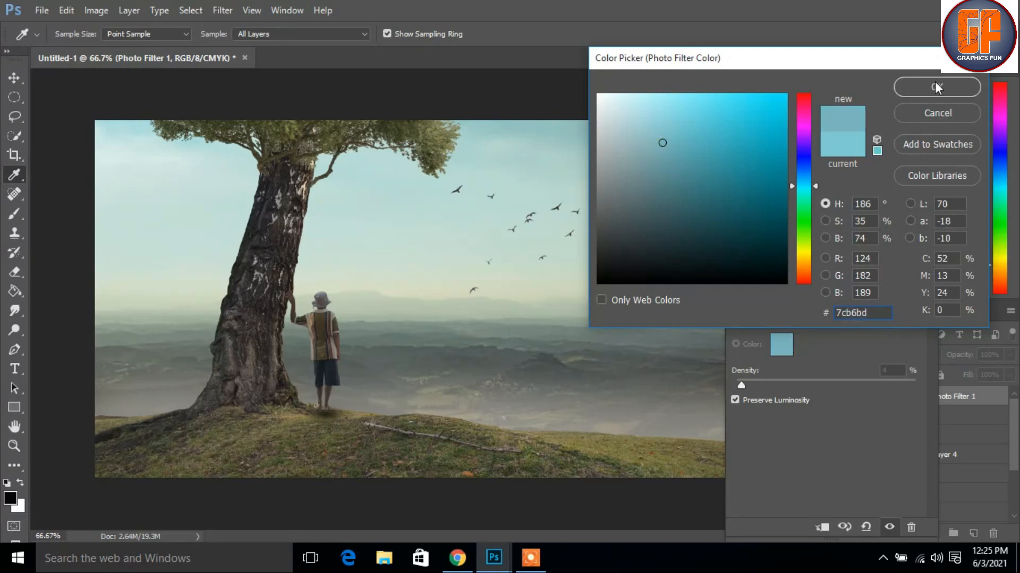
left_click(936, 88)
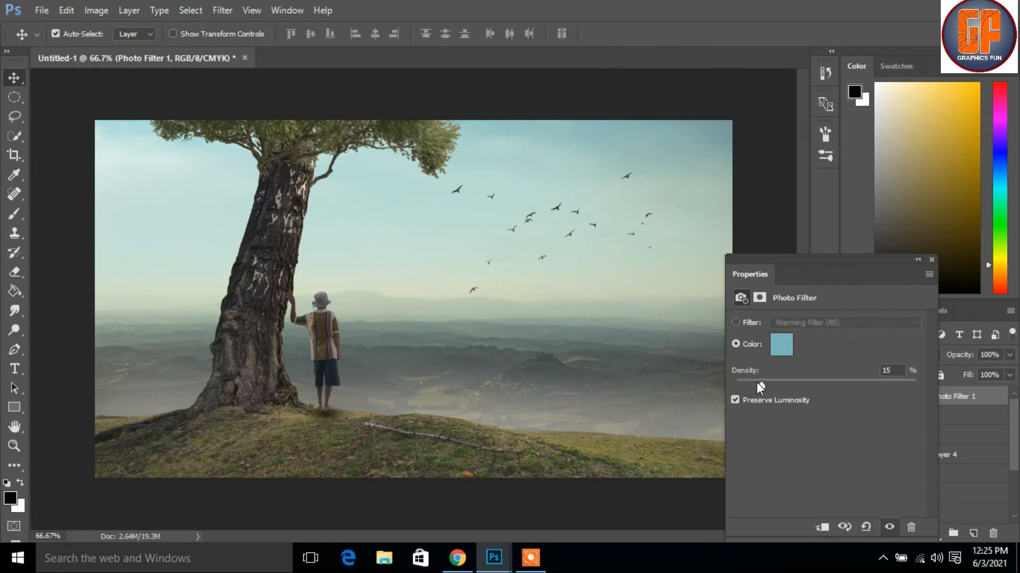
left_click_drag(751, 383, 736, 386)
left_click(932, 260)
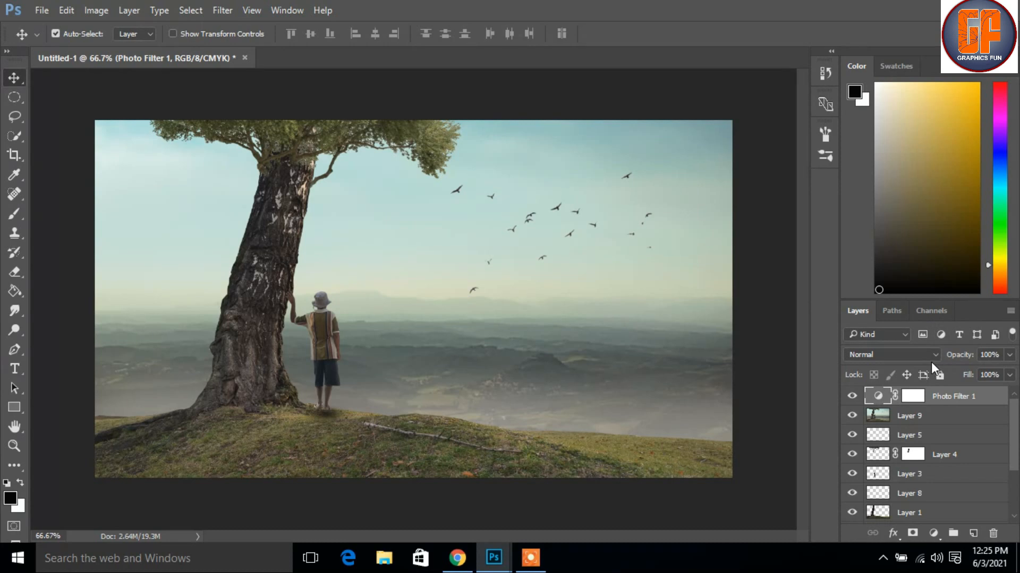
Delete the Photo Filter adjustment layer.
key("Delete")
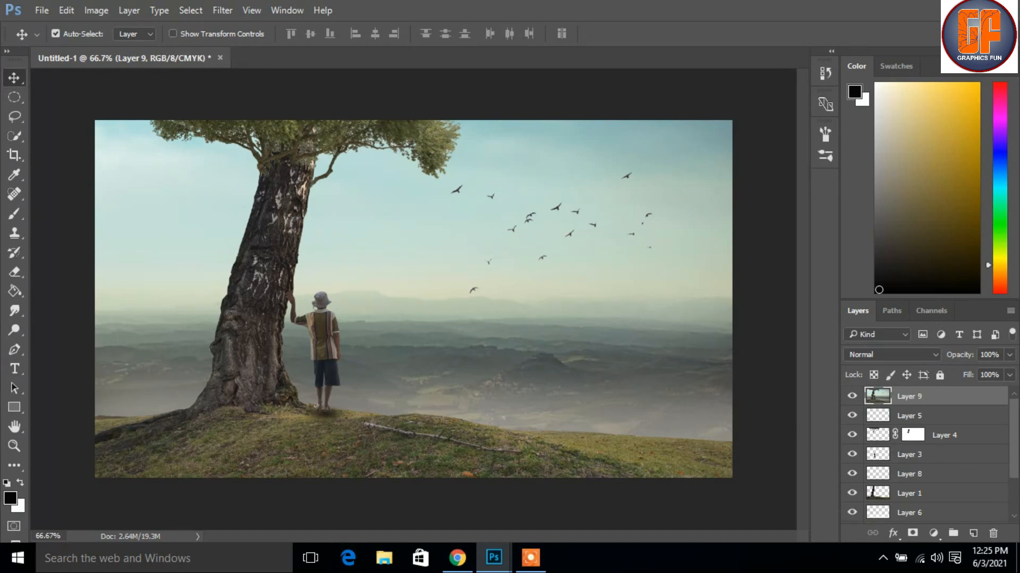
mouse_move(530, 557)
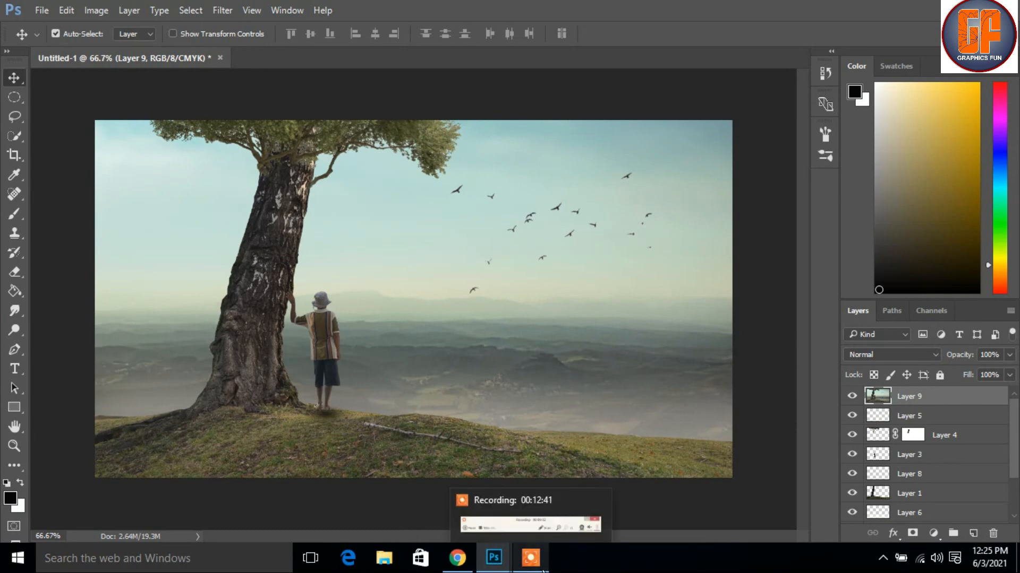
left_click(544, 537)
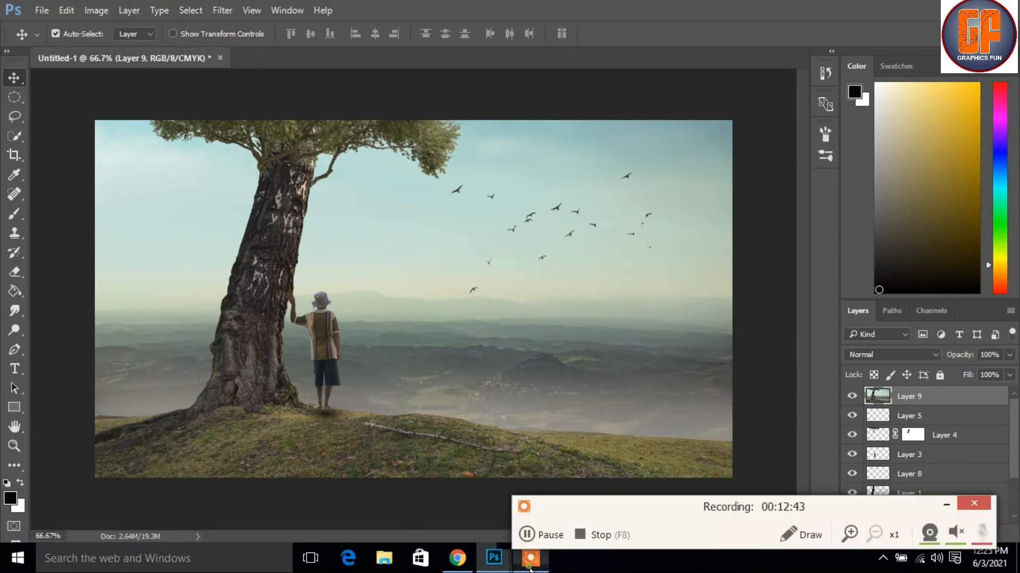